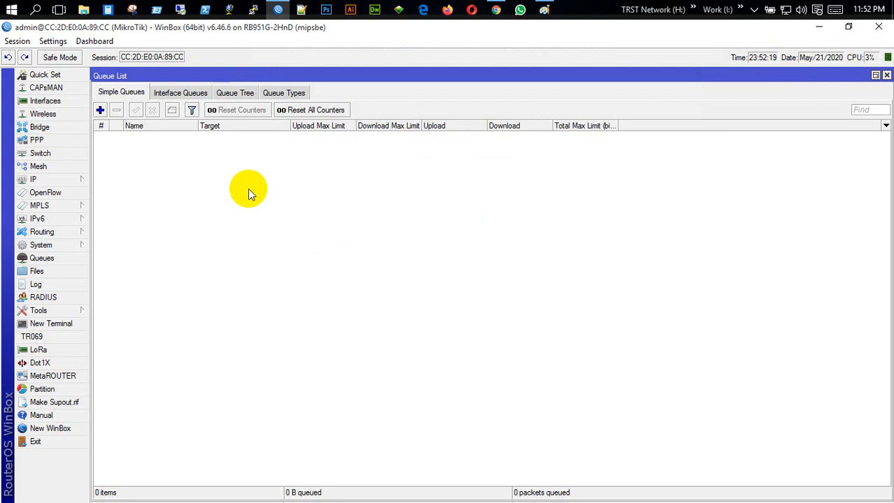
{"action": "left_click", "coordinate": [100, 109]}
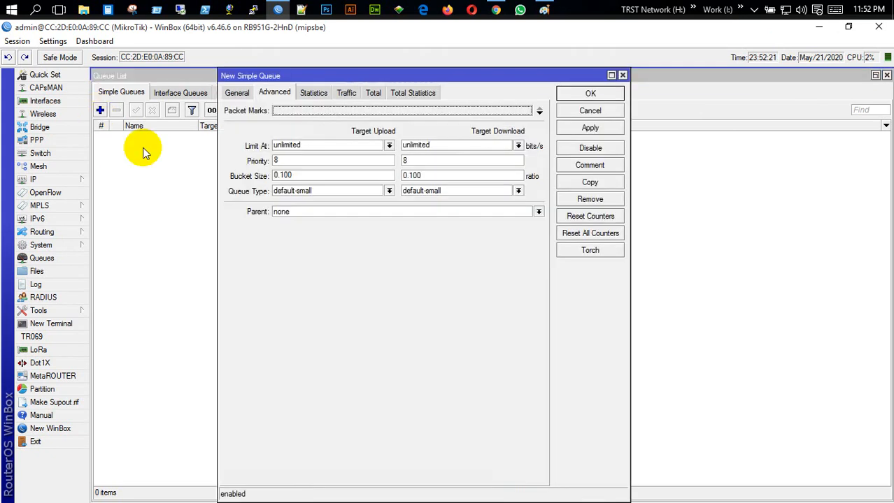
{"action": "left_click", "coordinate": [236, 95]}
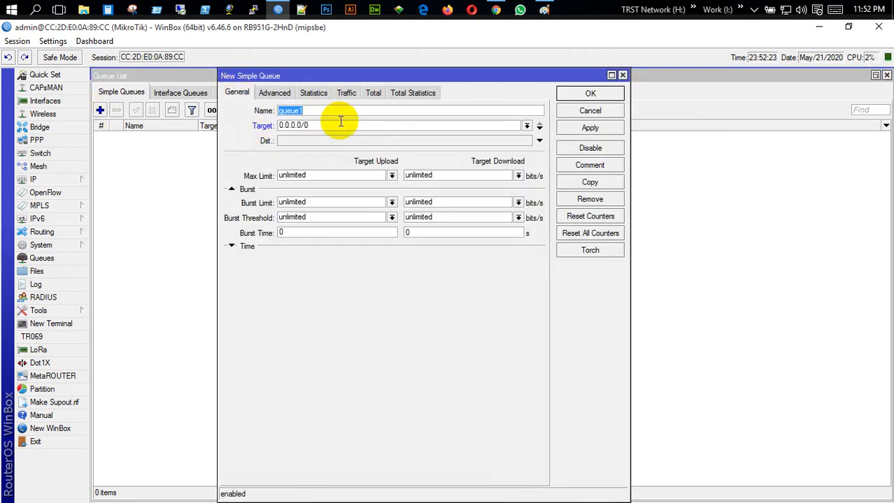
{"action": "type", "text": "Tanvir"}
{"action": "key", "text": "Tab"}
{"action": "type", "text": "172"}
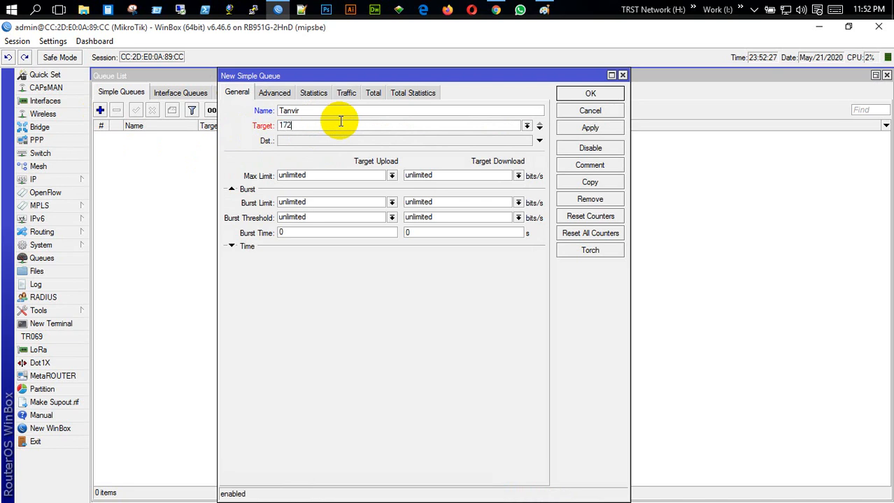
{"action": "type", "text": ".16.0.2"}
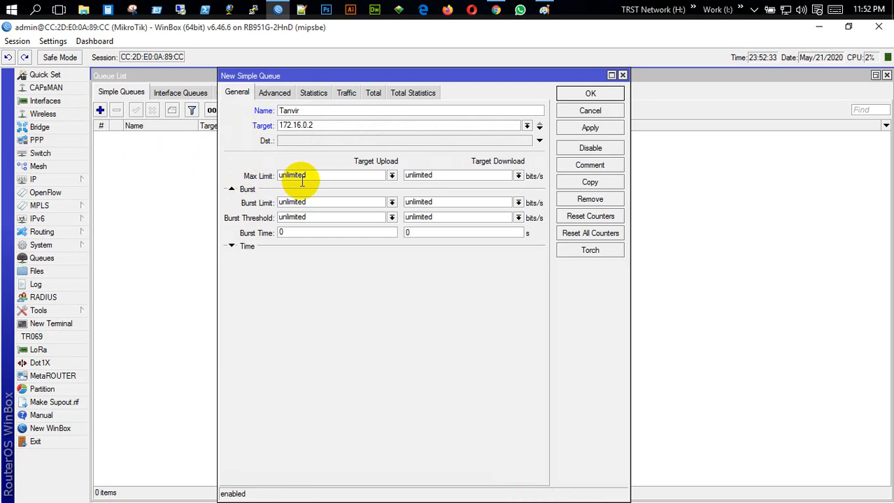
{"action": "left_click", "coordinate": [269, 96]}
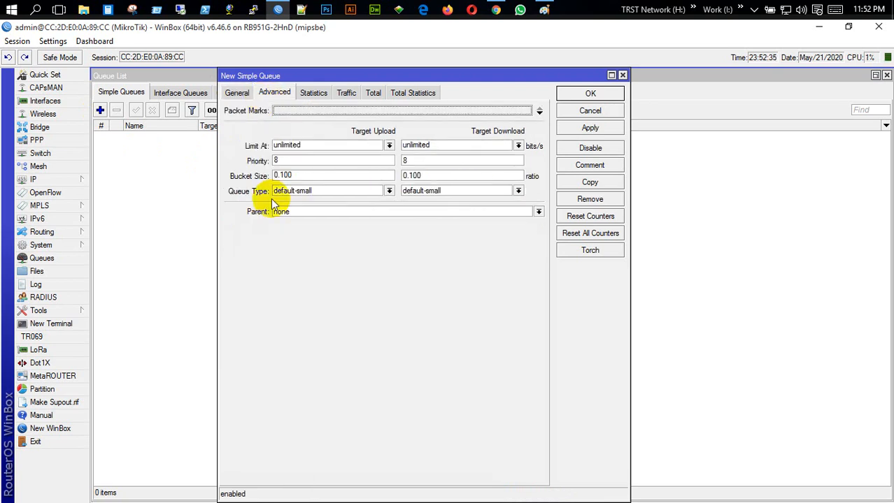
{"action": "left_click", "coordinate": [389, 193]}
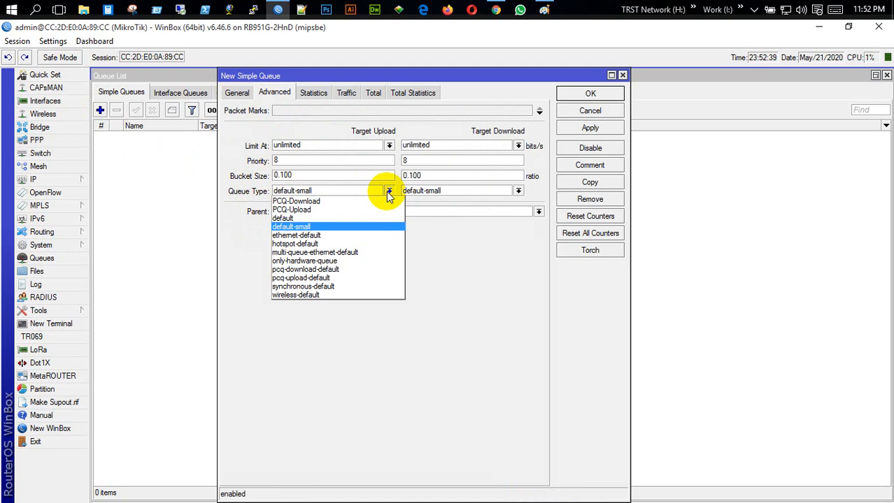
{"action": "left_click", "coordinate": [590, 110]}
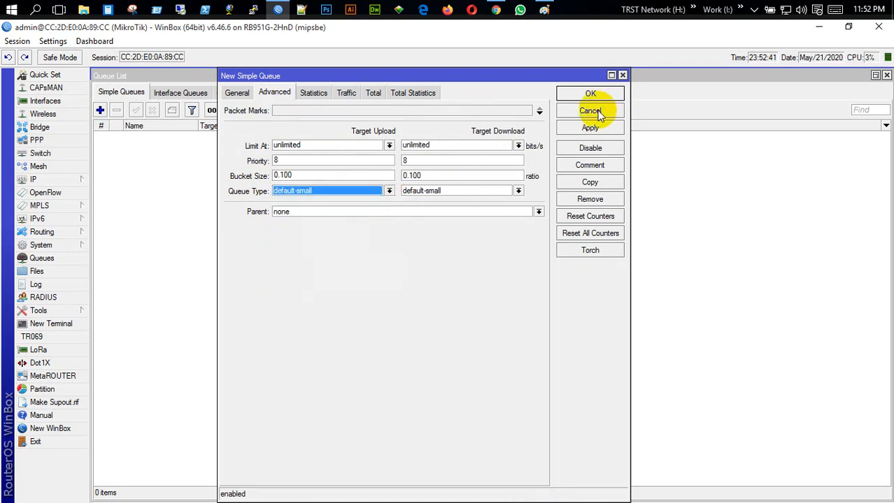
{"action": "left_click", "coordinate": [590, 111]}
Step: Delete the PCQ-Download and PCQ-Upload queue types
{"action": "left_click", "coordinate": [283, 93]}
{"action": "left_click", "coordinate": [159, 138]}
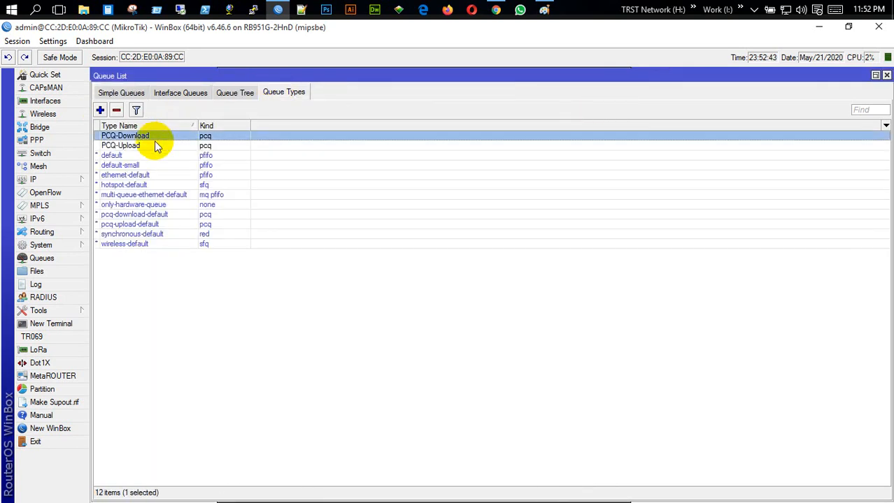
{"action": "left_click", "coordinate": [154, 141], "text": "shift"}
{"action": "key", "text": "Delete"}
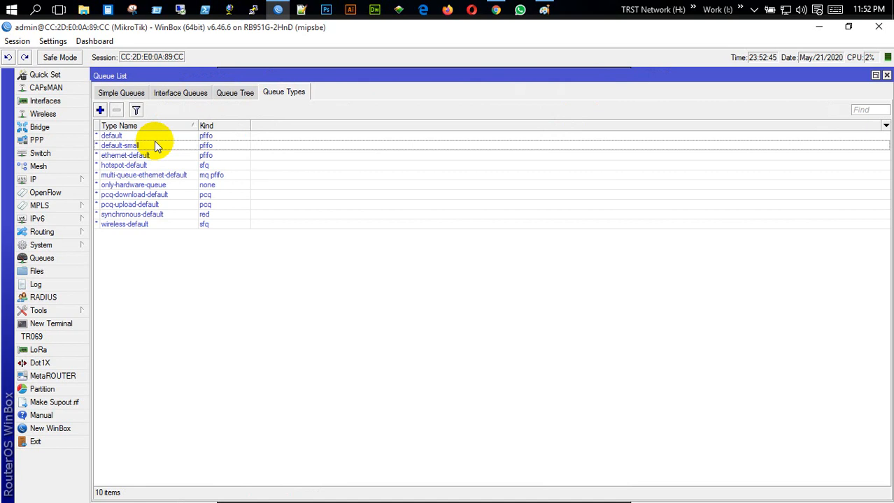
Step: Check which queue types a new simple queue uses for upload and download, without creating a queue
{"action": "left_click", "coordinate": [126, 93]}
{"action": "left_click", "coordinate": [100, 111]}
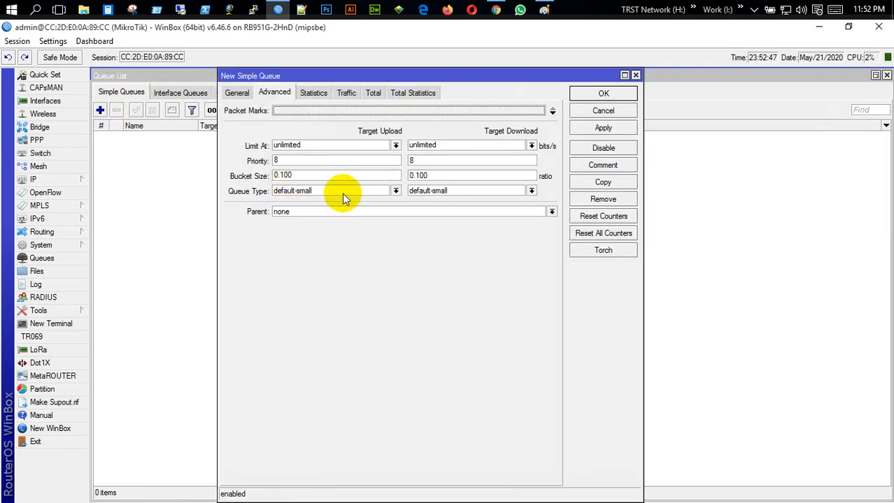
{"action": "left_click", "coordinate": [636, 76]}
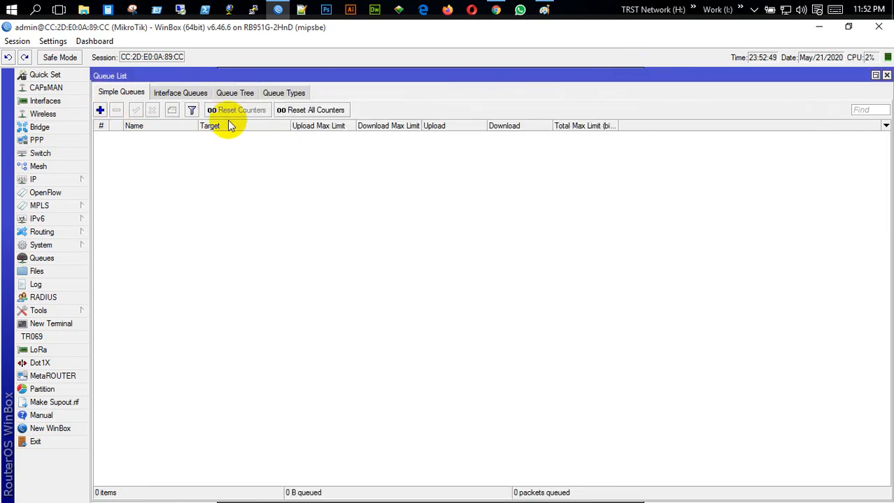
{"action": "left_click", "coordinate": [100, 110]}
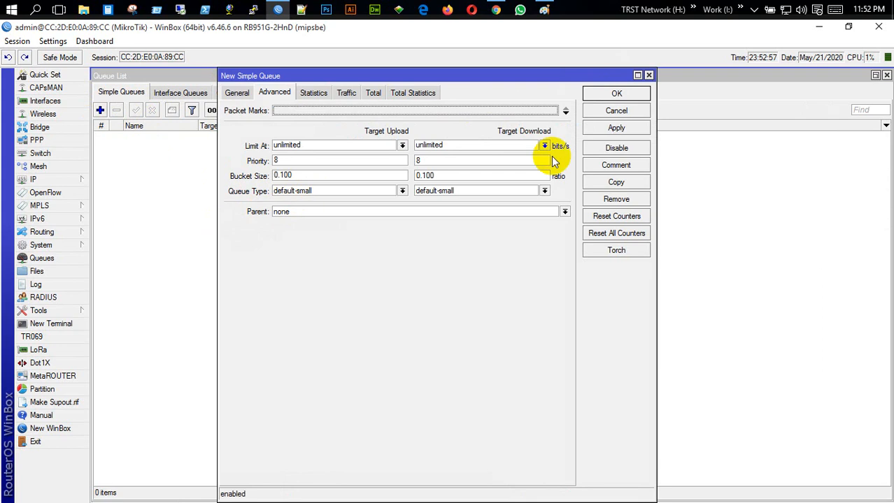
{"action": "left_click", "coordinate": [648, 75]}
{"action": "left_click", "coordinate": [100, 110]}
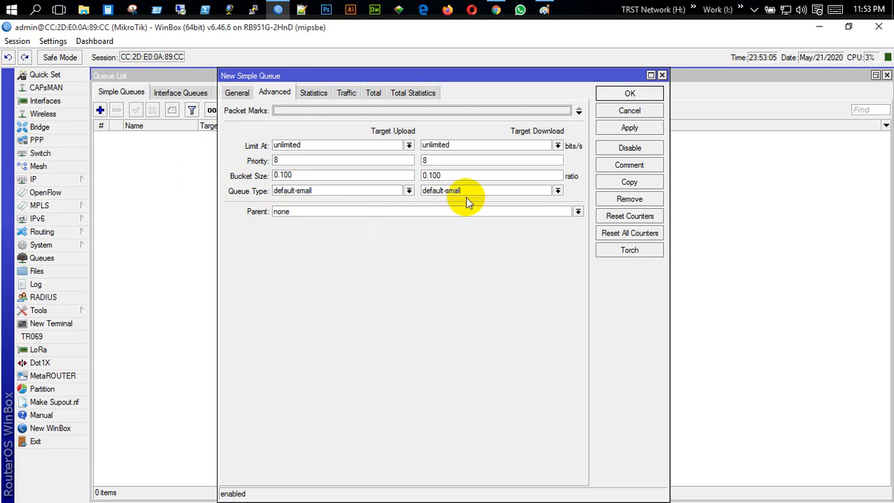
{"action": "left_click", "coordinate": [622, 111]}
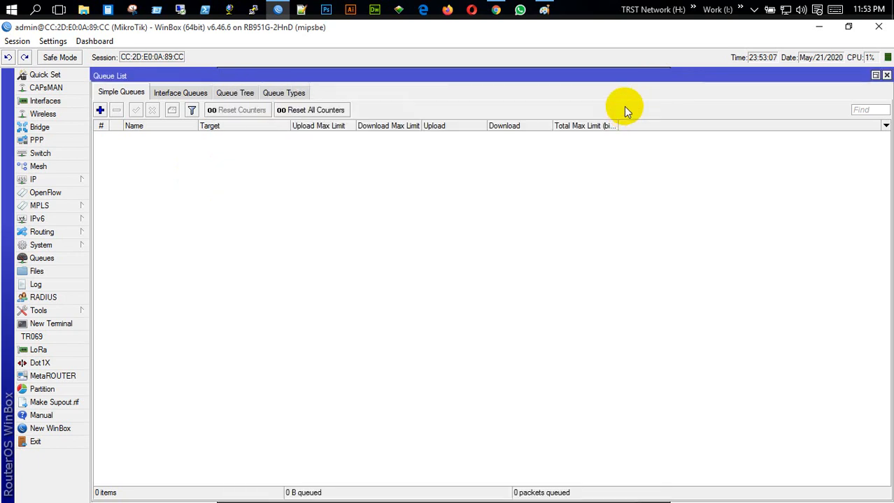
Step: Check the kind of the default-small queue type and read the PFIFO definition on MikroTik's Bandwidth Control page in Chrome
{"action": "left_click", "coordinate": [278, 97]}
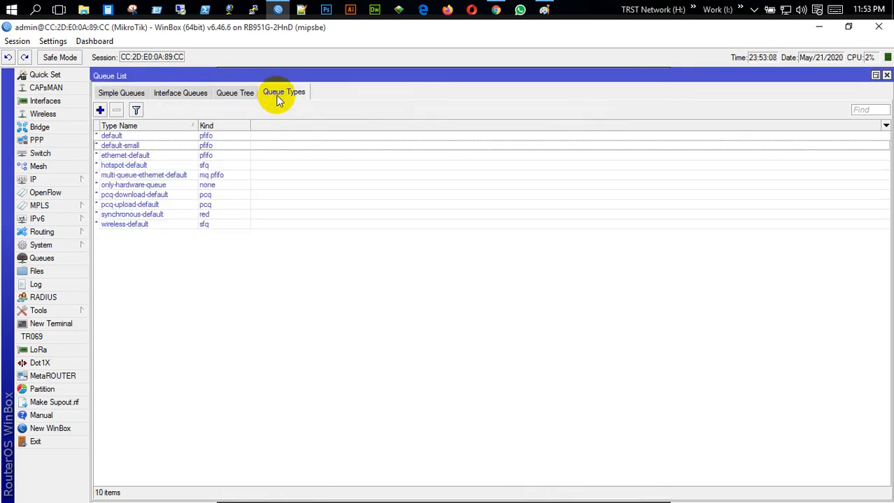
{"action": "left_click", "coordinate": [138, 146]}
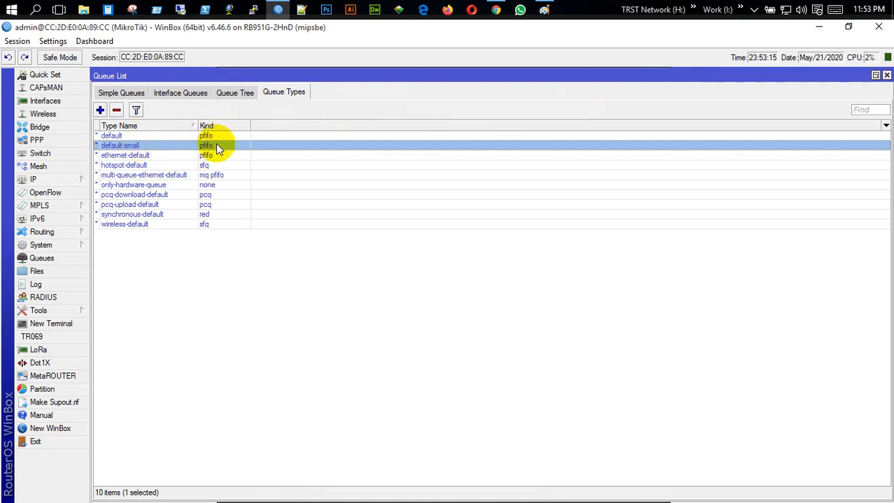
{"action": "left_click", "coordinate": [496, 10]}
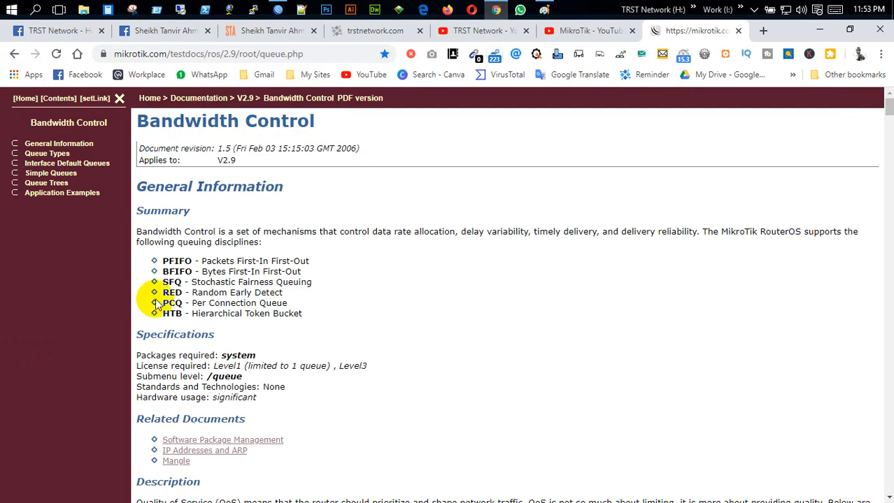
{"action": "left_click", "coordinate": [205, 262]}
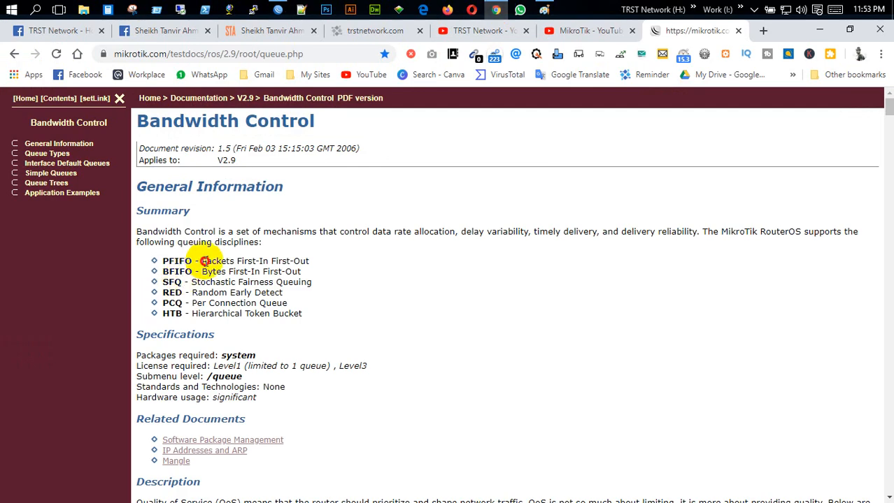
{"action": "left_click_drag", "start_coordinate": [205, 262], "coordinate": [327, 264]}
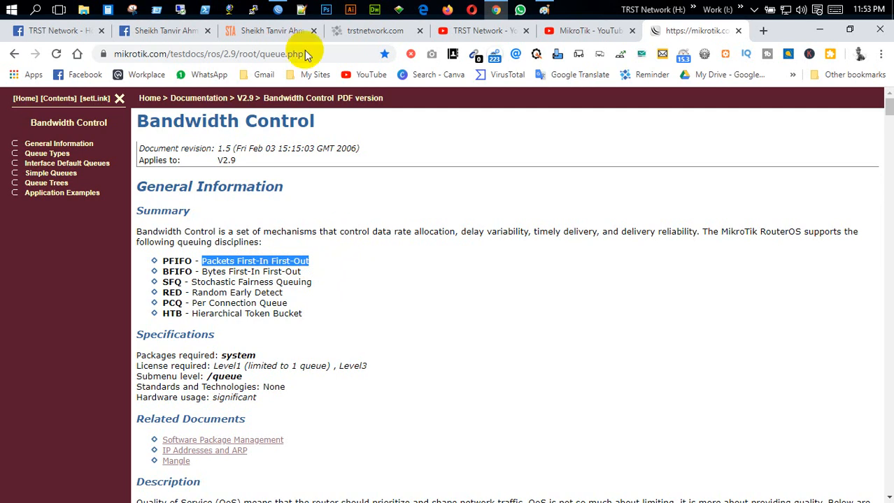
Step: Switch back to WinBox and compare the queue sizes of the default-small and default queue types without changing them
{"action": "left_click", "coordinate": [273, 9]}
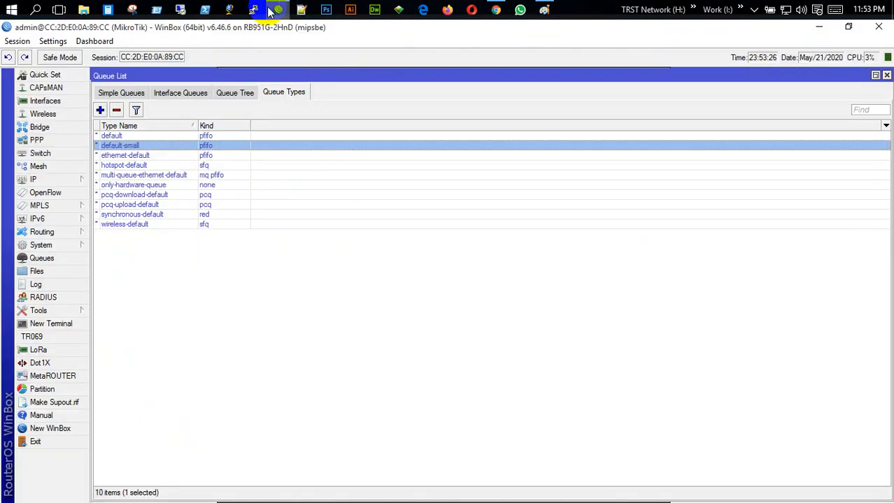
{"action": "double_click", "coordinate": [131, 146]}
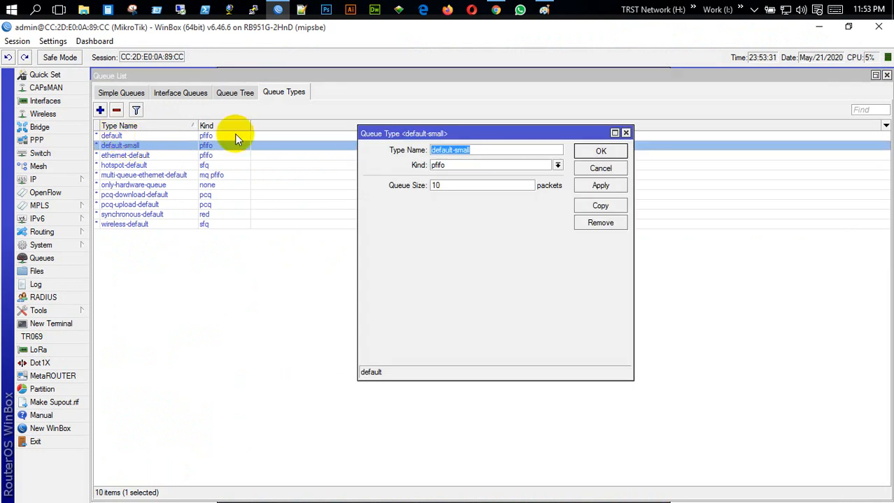
{"action": "double_click", "coordinate": [434, 185]}
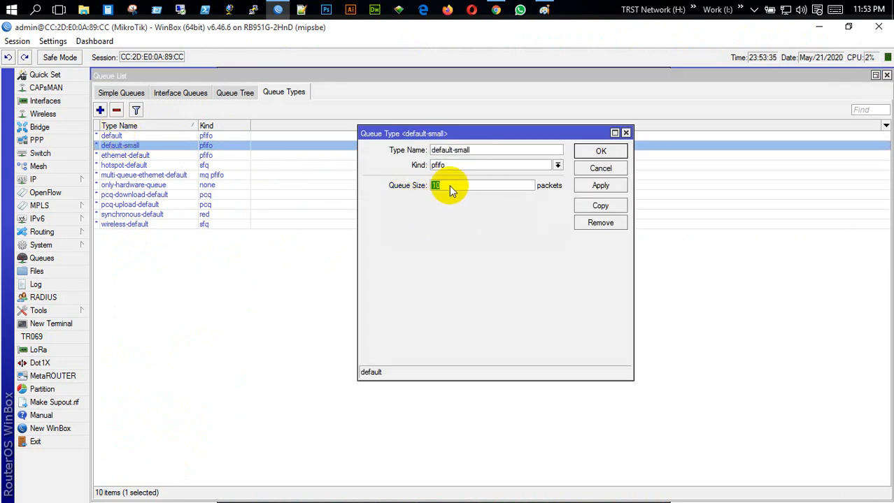
{"action": "left_click", "coordinate": [601, 170]}
{"action": "double_click", "coordinate": [156, 135]}
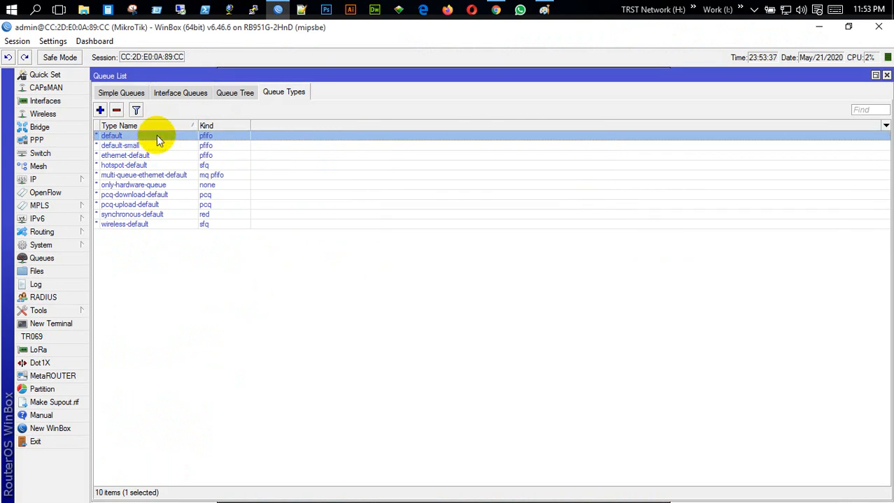
{"action": "double_click", "coordinate": [435, 185]}
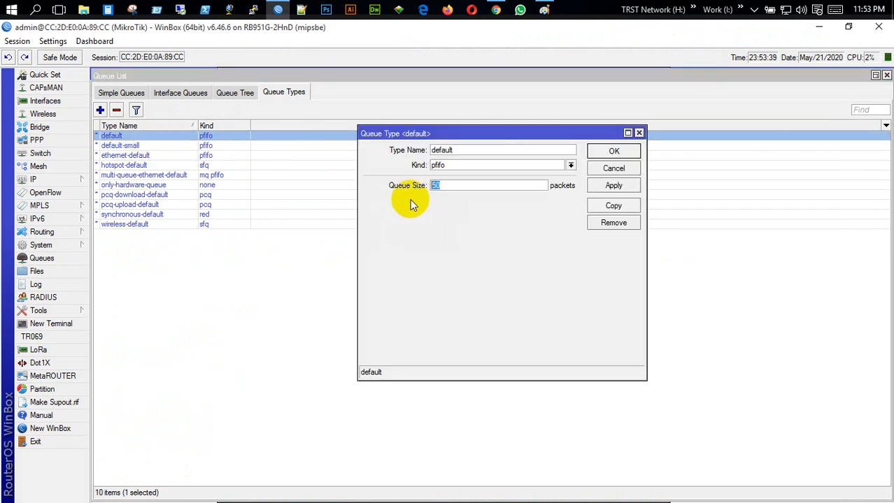
{"action": "left_click", "coordinate": [614, 168]}
{"action": "left_click", "coordinate": [175, 149]}
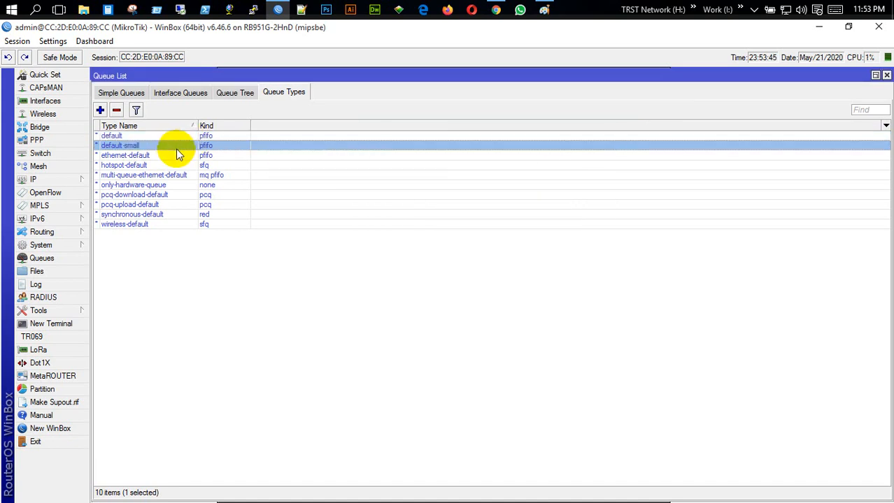
{"action": "double_click", "coordinate": [176, 149]}
{"action": "double_click", "coordinate": [439, 185]}
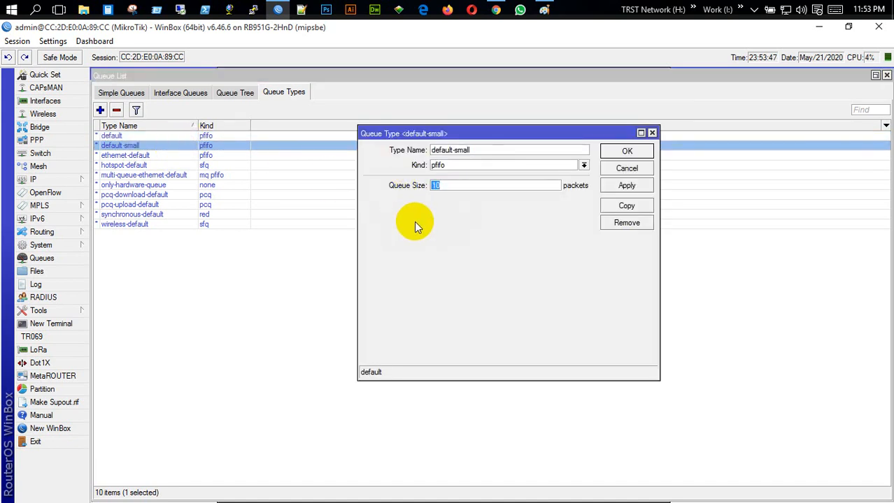
{"action": "left_click", "coordinate": [627, 168]}
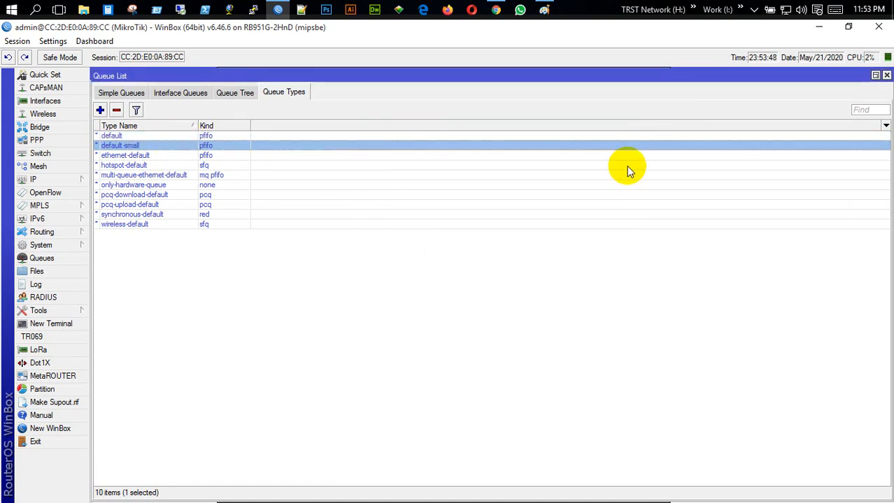
{"action": "left_click", "coordinate": [114, 96]}
{"action": "left_click", "coordinate": [100, 111]}
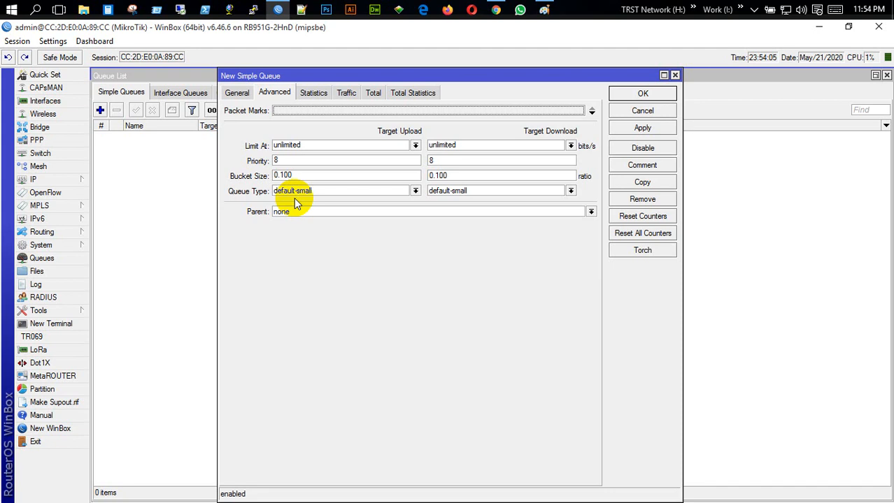
{"action": "left_click", "coordinate": [241, 97]}
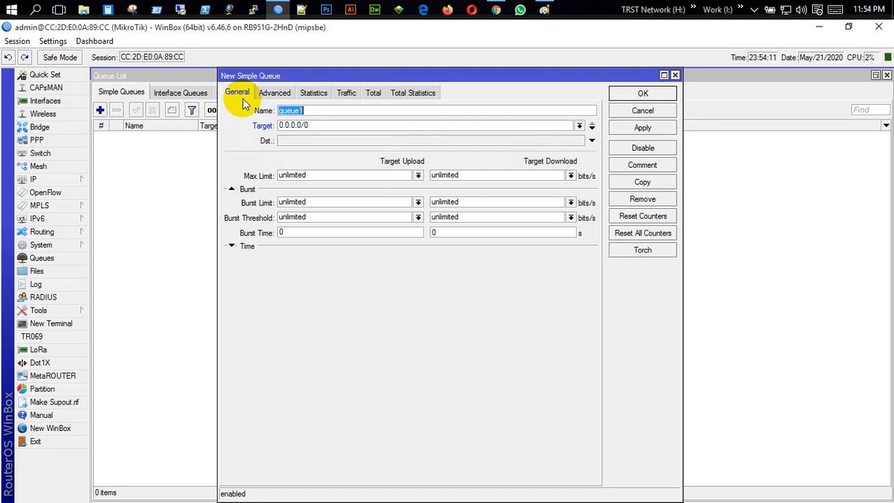
{"action": "left_click", "coordinate": [270, 94]}
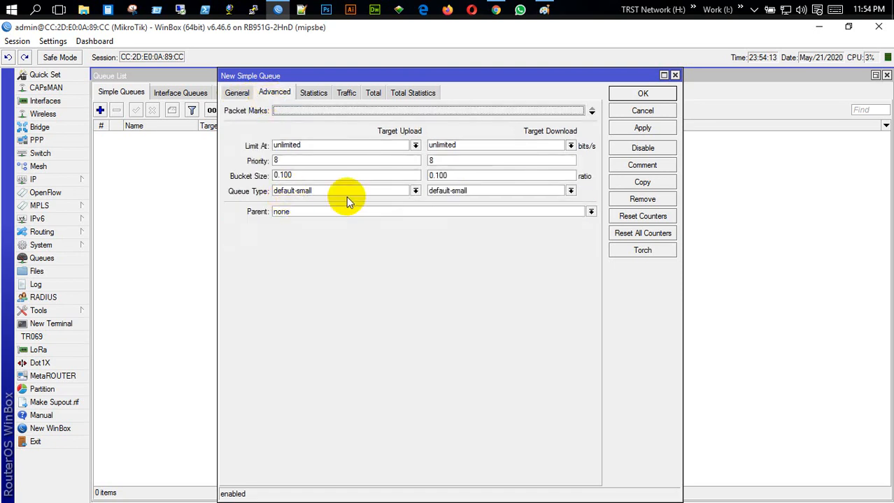
{"action": "left_click", "coordinate": [415, 191]}
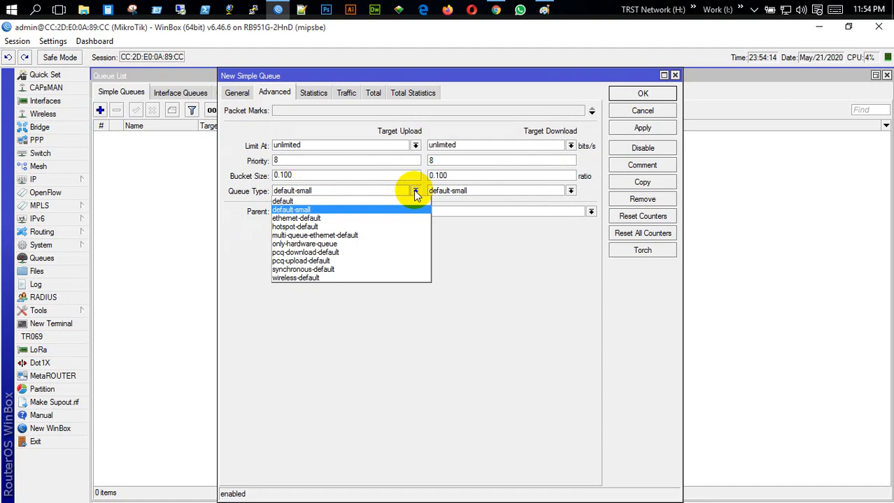
{"action": "left_click", "coordinate": [374, 202]}
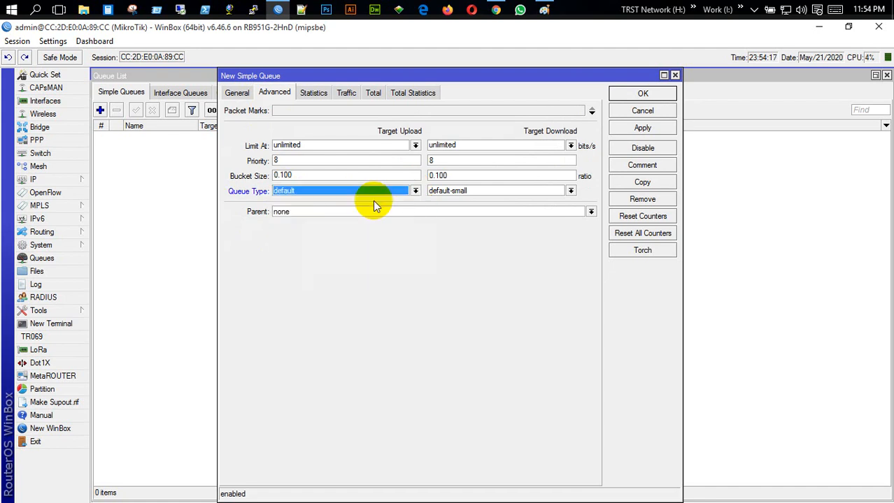
{"action": "left_click", "coordinate": [629, 112]}
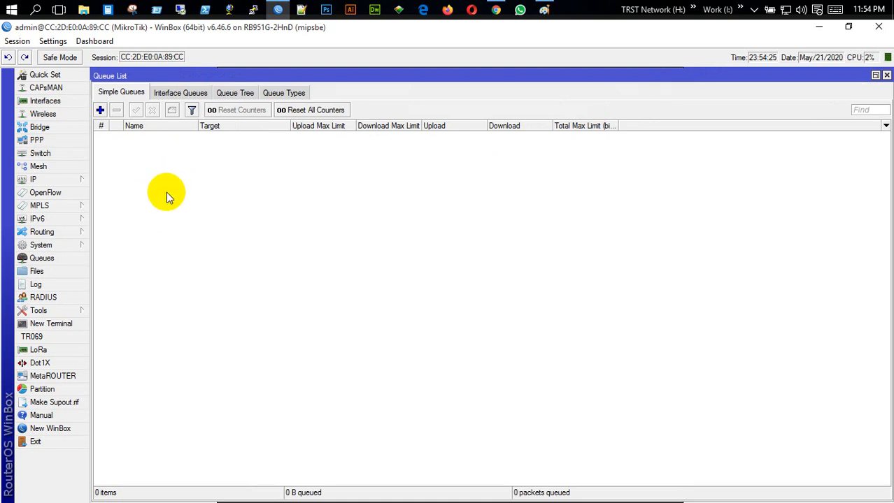
Step: Set the queue size of the default-small queue type to 50 packets and save it
{"action": "left_click", "coordinate": [278, 94]}
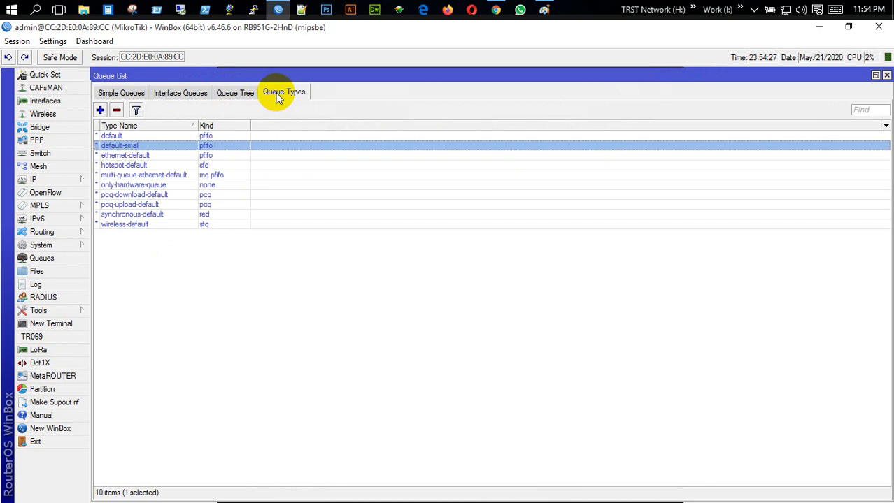
{"action": "double_click", "coordinate": [138, 145]}
{"action": "left_click", "coordinate": [442, 185]}
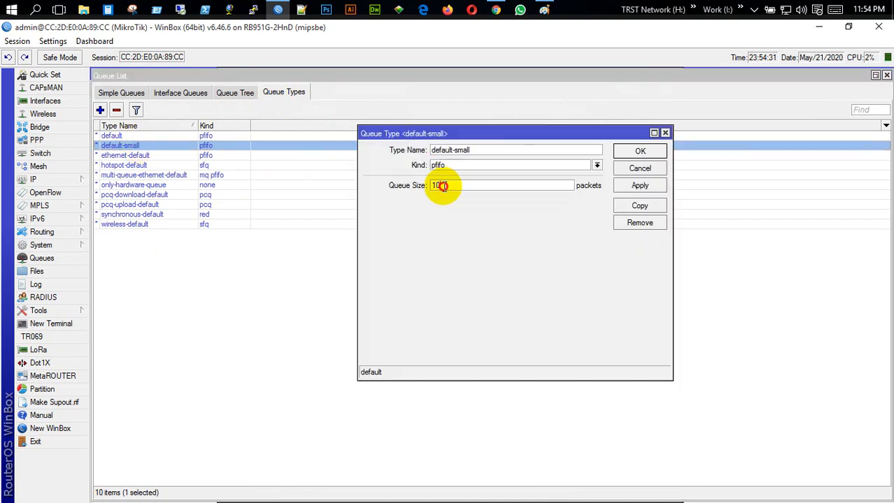
{"action": "key", "text": "BackSpace"}
{"action": "key", "text": "BackSpace"}
{"action": "type", "text": "5"}
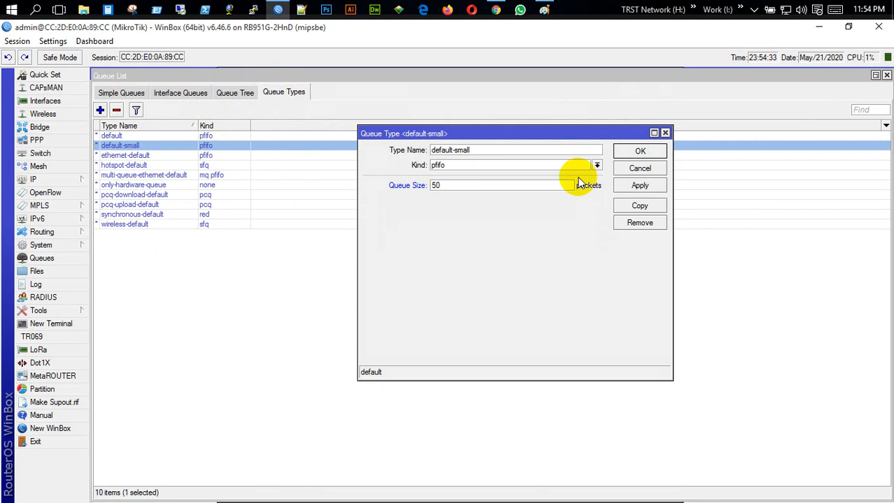
{"action": "left_click", "coordinate": [638, 151]}
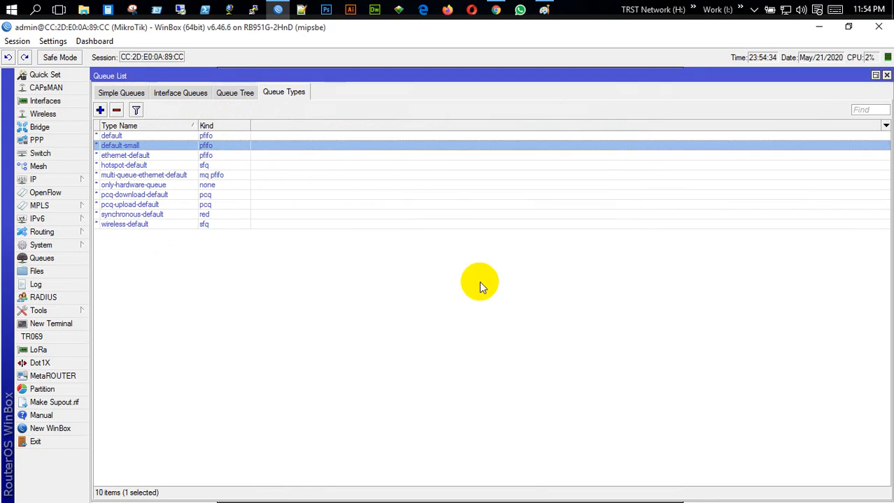
Step: Start a new simple queue and review its general settings and its advanced upload and download queue types
{"action": "left_click", "coordinate": [123, 93]}
{"action": "left_click", "coordinate": [100, 110]}
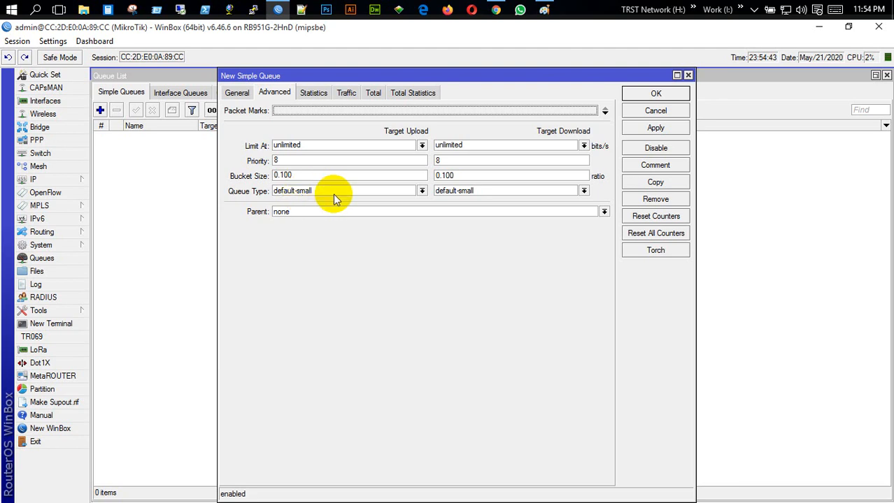
{"action": "left_click", "coordinate": [237, 93]}
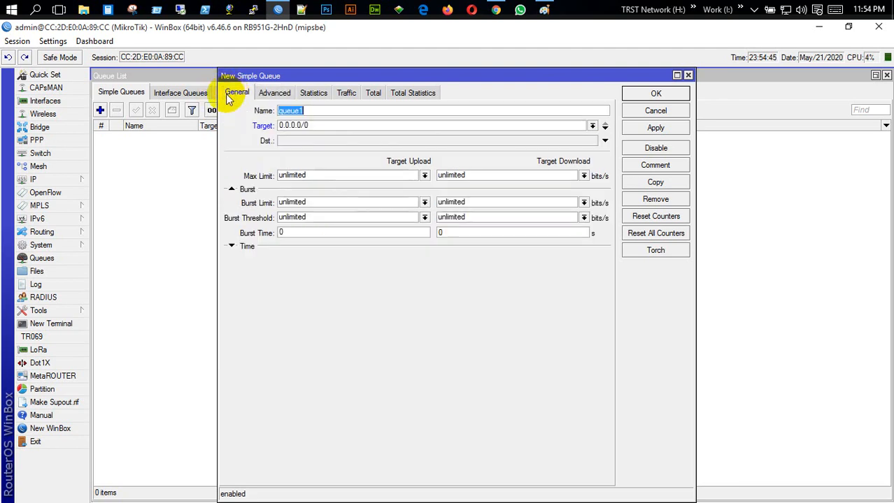
{"action": "left_click", "coordinate": [275, 97]}
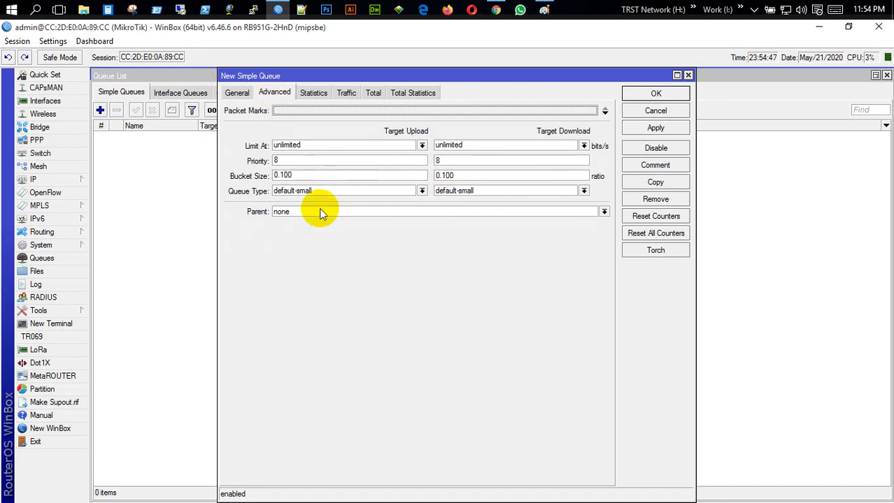
{"action": "left_click", "coordinate": [236, 95]}
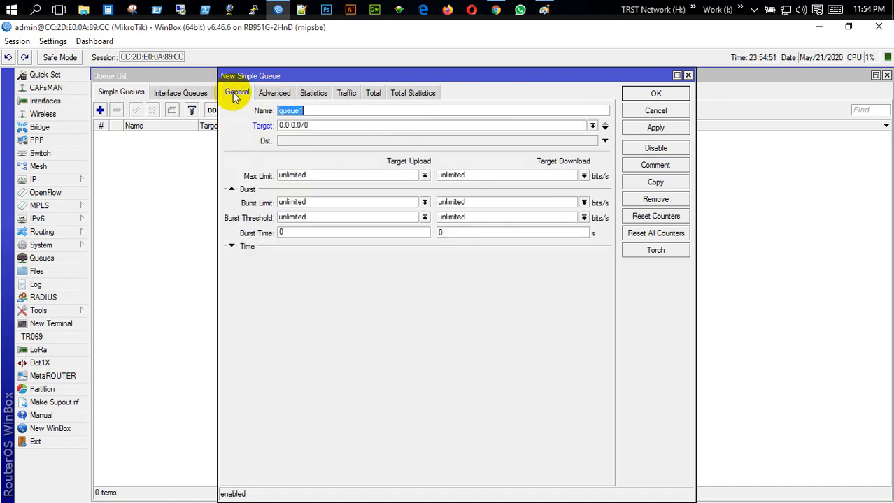
Step: Switch to Chrome and look through the Bandwidth Management simple queue videos in the MikroTik YouTube playlist
{"action": "left_click", "coordinate": [496, 10]}
{"action": "left_click", "coordinate": [564, 31]}
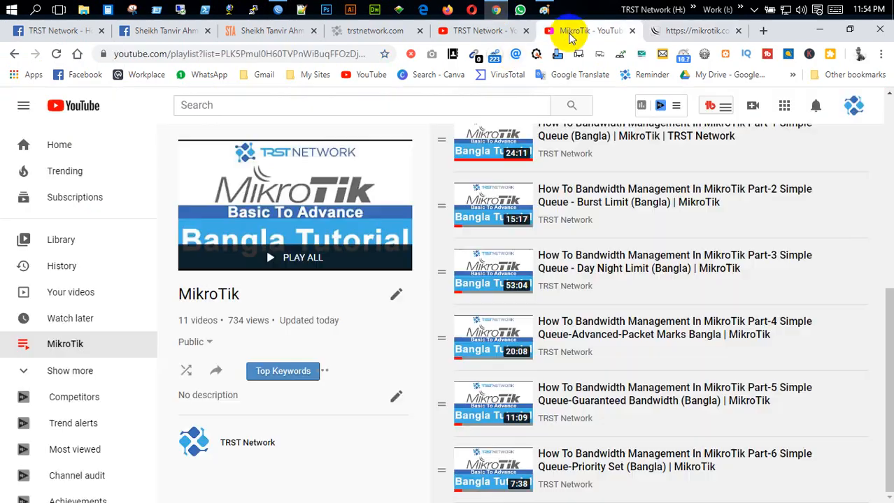
{"action": "scroll", "coordinate": [635, 254], "scroll_direction": "up", "scroll_amount": 2}
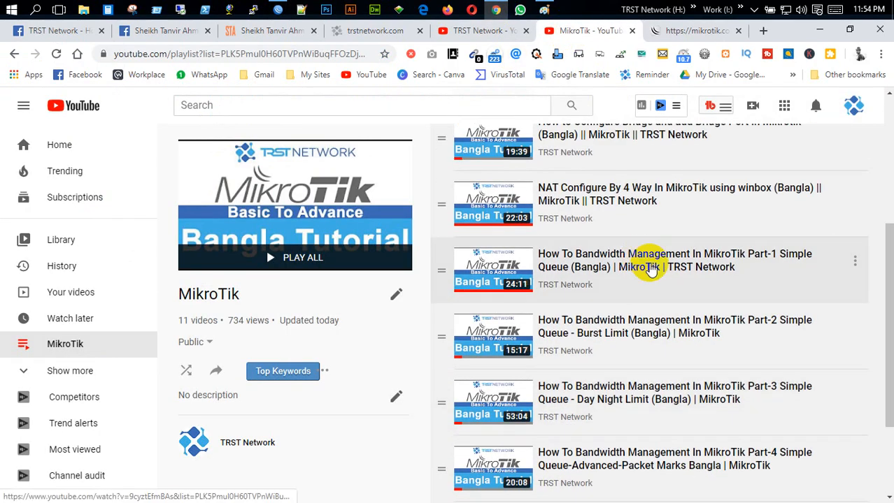
{"action": "scroll", "coordinate": [669, 297], "scroll_direction": "down", "scroll_amount": 1}
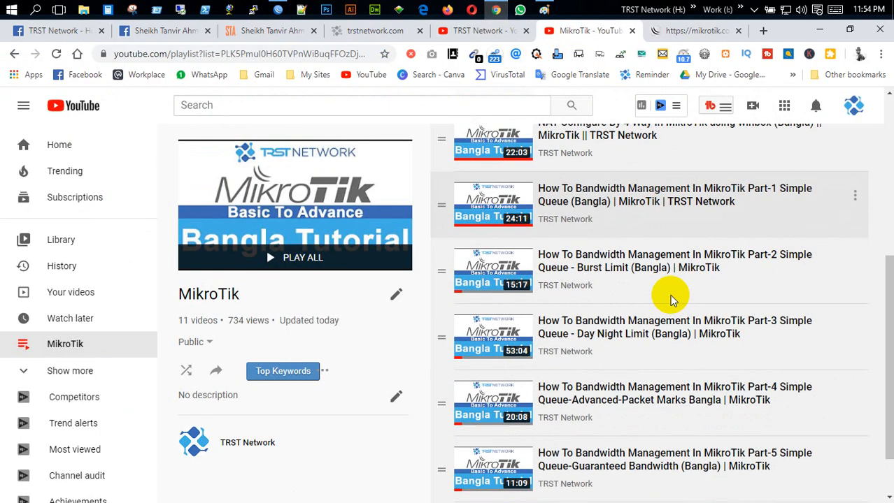
{"action": "scroll", "coordinate": [670, 299], "scroll_direction": "down", "scroll_amount": 1}
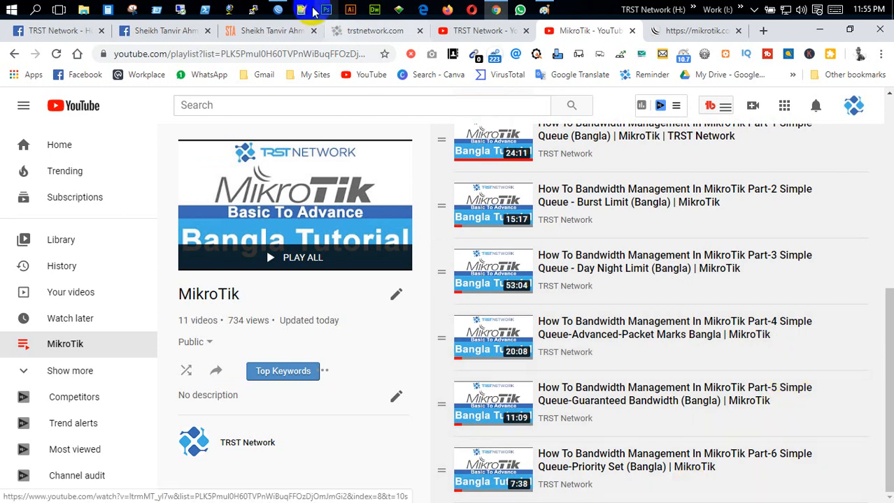
Step: Switch back to WinBox, review the new simple queue's advanced settings, and discard the queue
{"action": "left_click", "coordinate": [277, 9]}
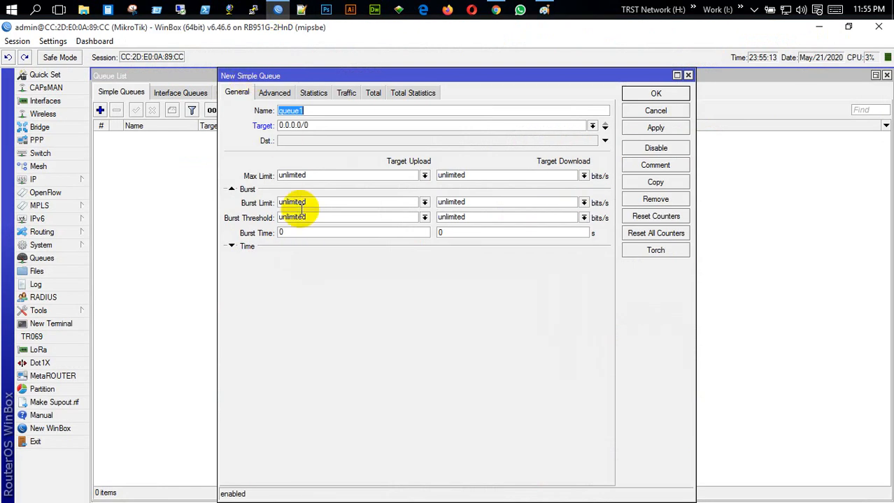
{"action": "left_click", "coordinate": [273, 93]}
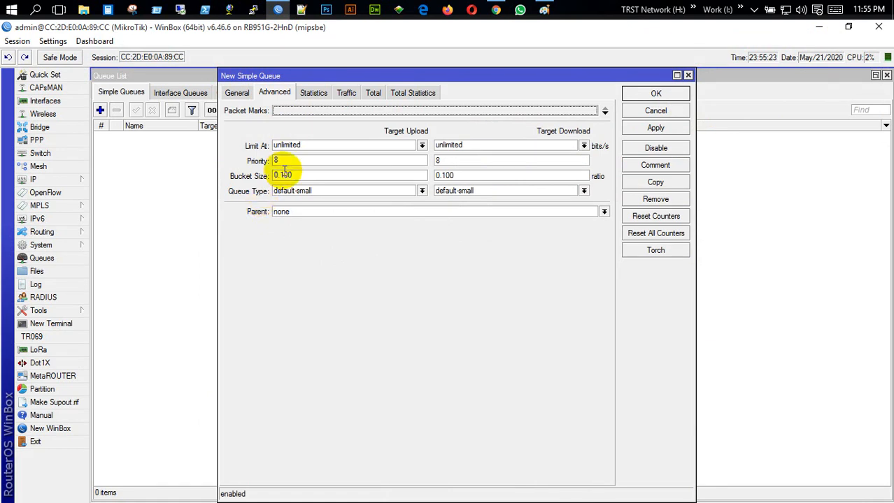
{"action": "left_click", "coordinate": [657, 111]}
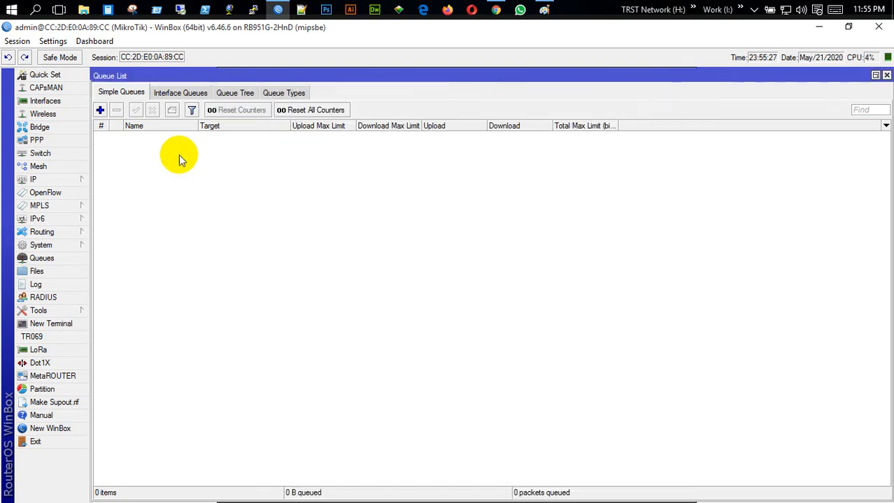
Step: Set the queue size of the default-small queue type to 10 packets and save it
{"action": "left_click", "coordinate": [286, 92]}
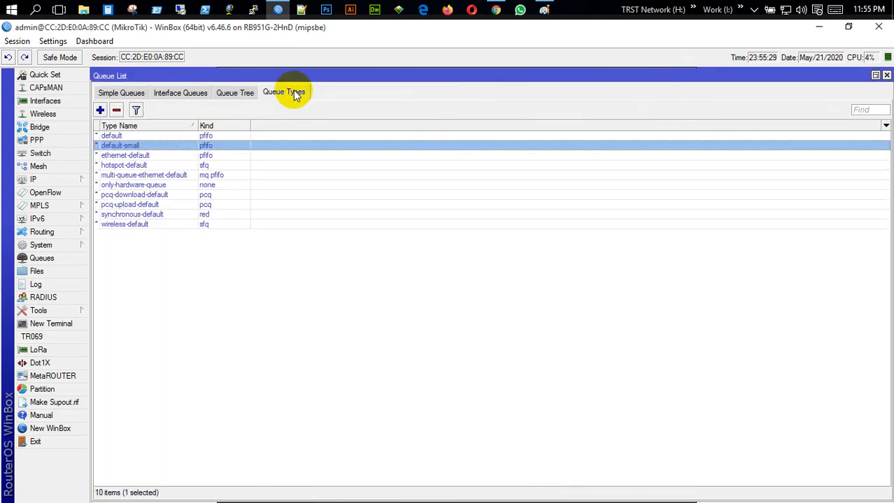
{"action": "double_click", "coordinate": [146, 148]}
{"action": "double_click", "coordinate": [434, 185]}
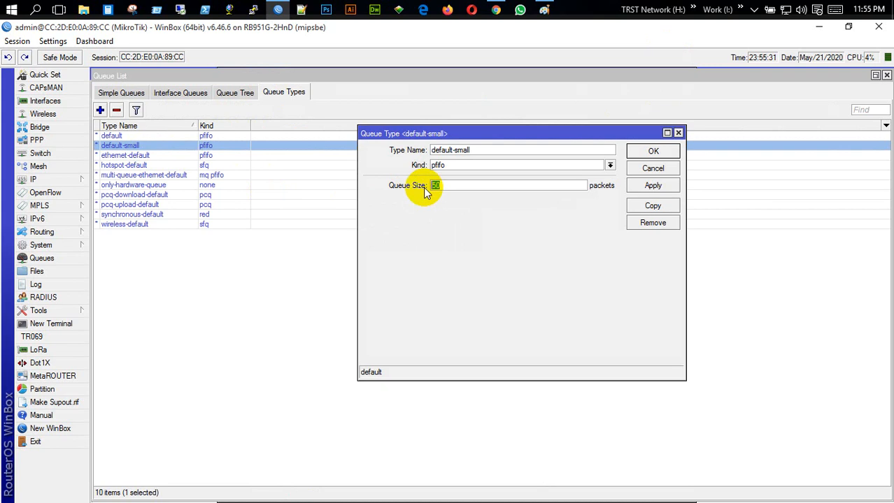
{"action": "type", "text": "10"}
{"action": "key", "text": "Return"}
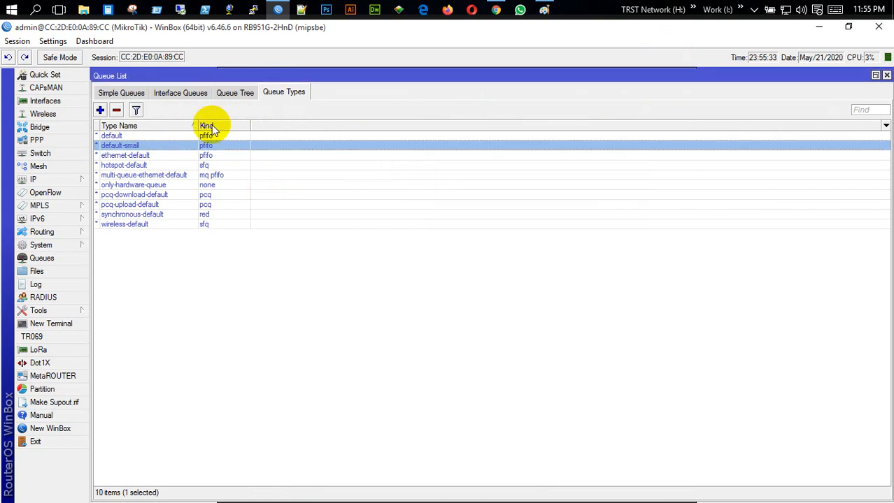
Step: Check the upload and download queue types offered in a new simple queue, without creating it
{"action": "left_click", "coordinate": [128, 94]}
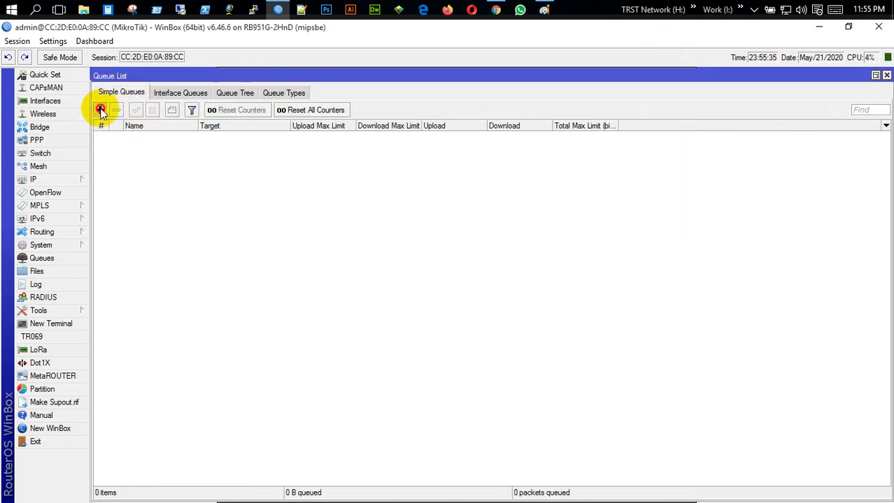
{"action": "left_click", "coordinate": [100, 110]}
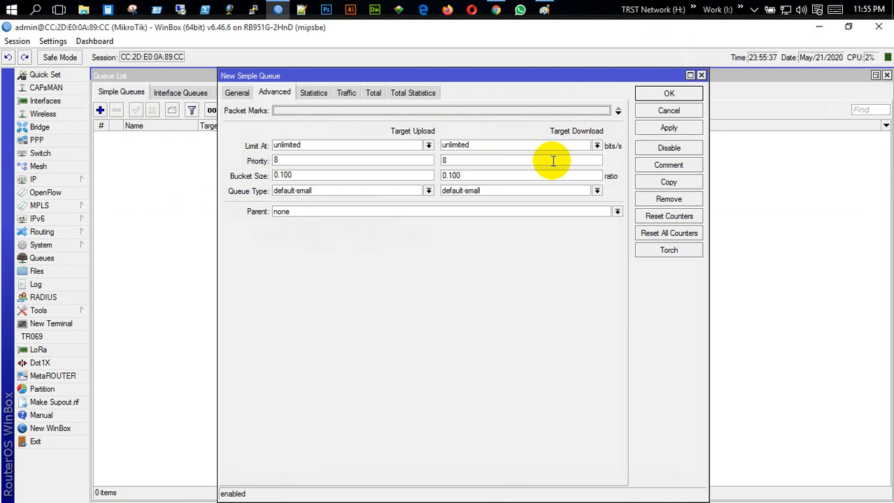
{"action": "left_click", "coordinate": [669, 111]}
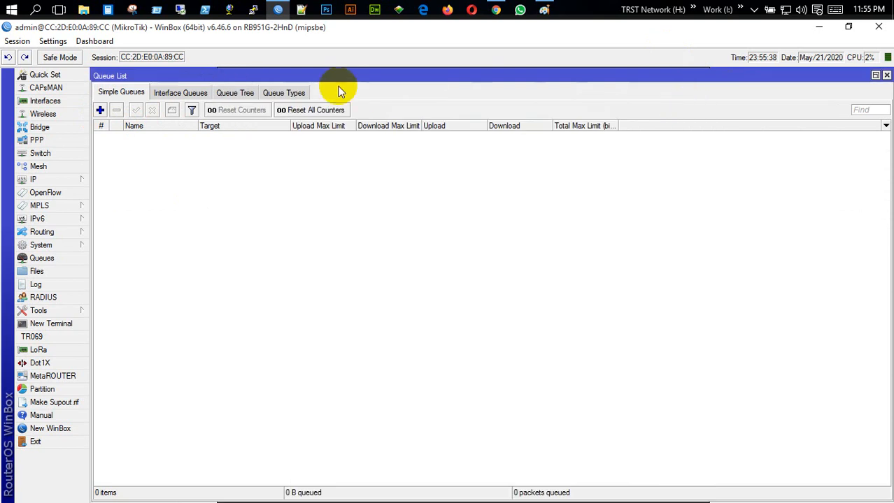
Step: Point out the predefined pcq-download-default and pcq-upload-default queue types and examine the settings of pcq-download-default without changing them
{"action": "left_click", "coordinate": [302, 98]}
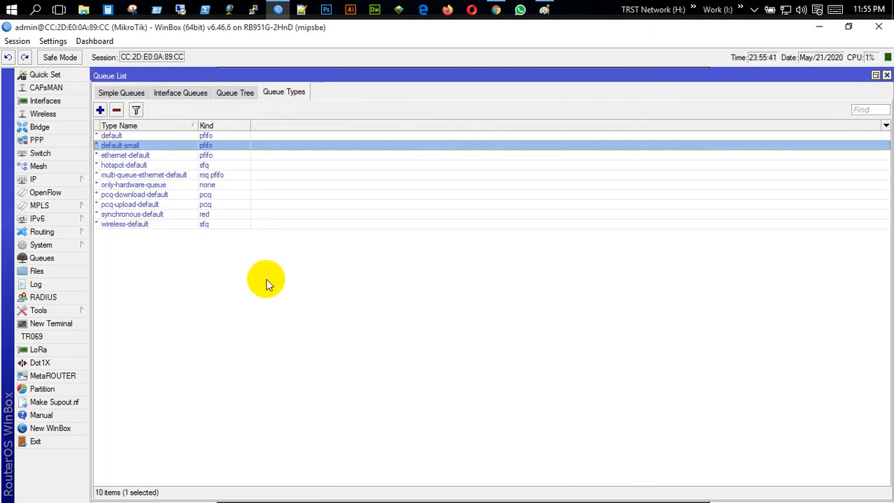
{"action": "left_click", "coordinate": [132, 196]}
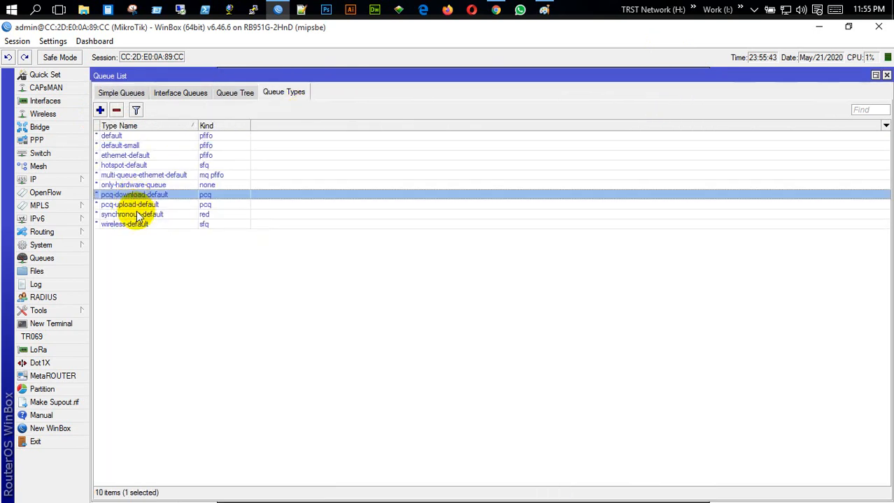
{"action": "left_click", "coordinate": [140, 205]}
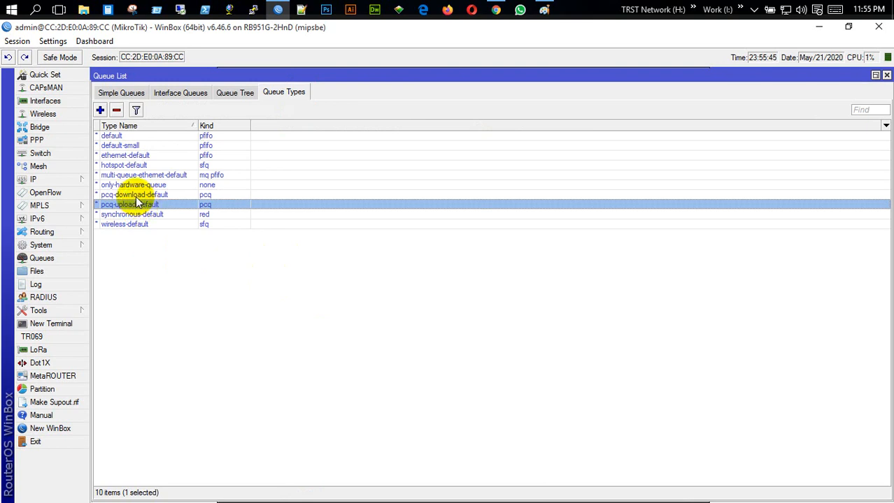
{"action": "left_click", "coordinate": [136, 197]}
{"action": "left_click", "coordinate": [138, 204]}
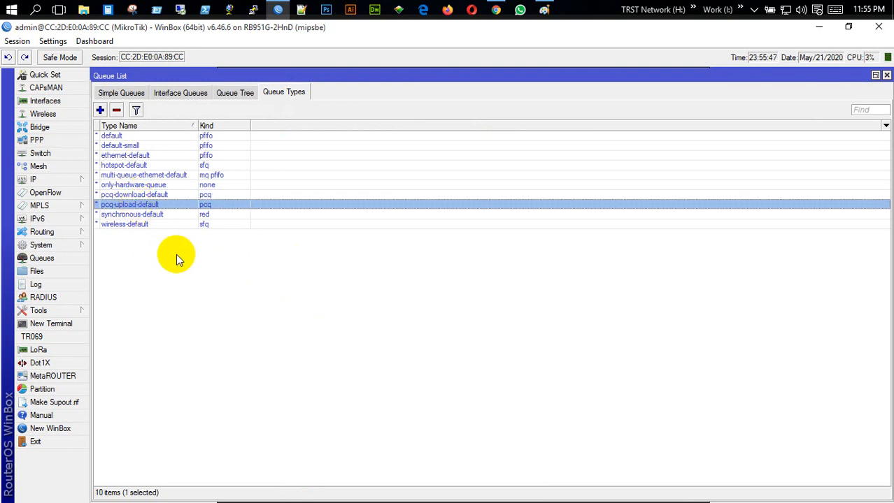
{"action": "left_click", "coordinate": [176, 258]}
{"action": "double_click", "coordinate": [167, 195]}
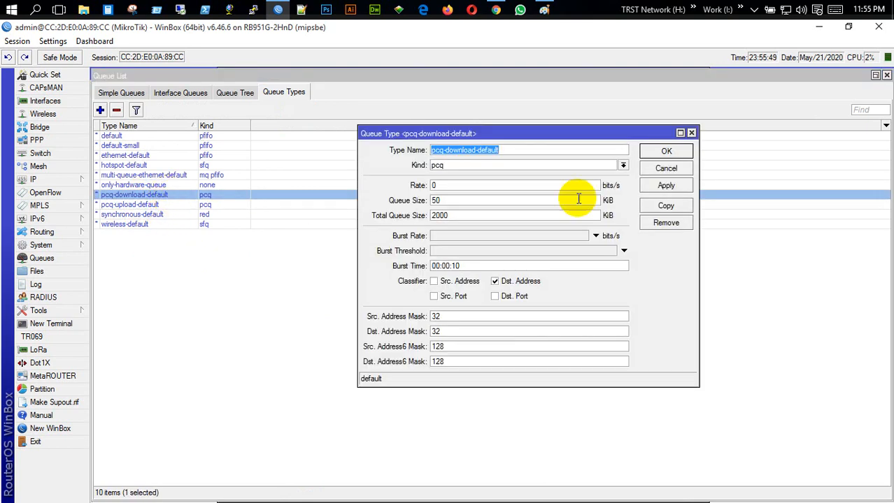
{"action": "left_click", "coordinate": [691, 132]}
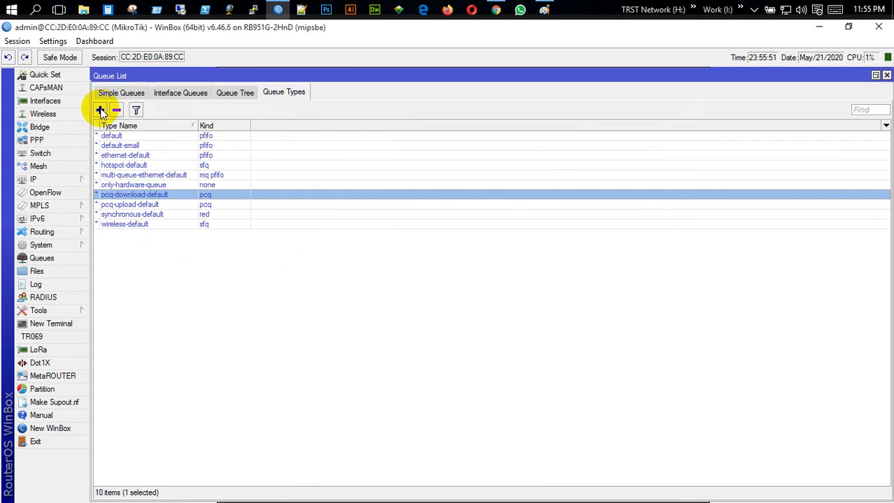
Step: Review the kinds available for a new queue type, without creating one
{"action": "left_click", "coordinate": [100, 110]}
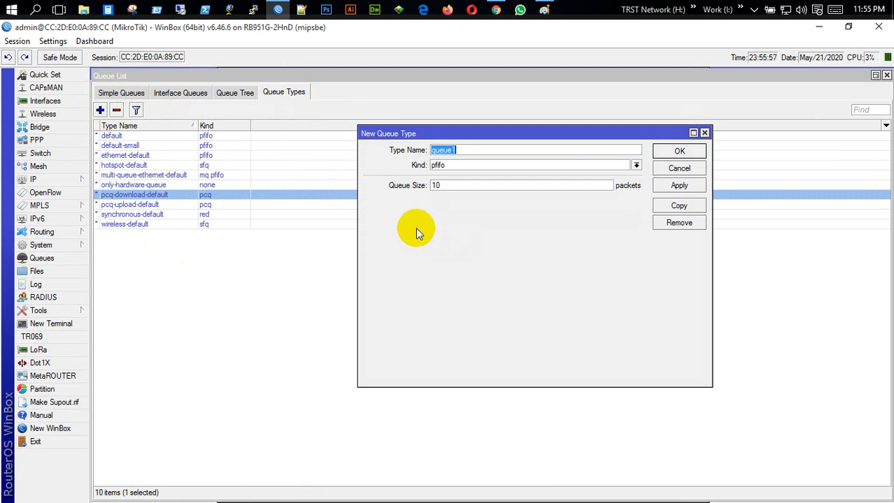
{"action": "left_click", "coordinate": [635, 166]}
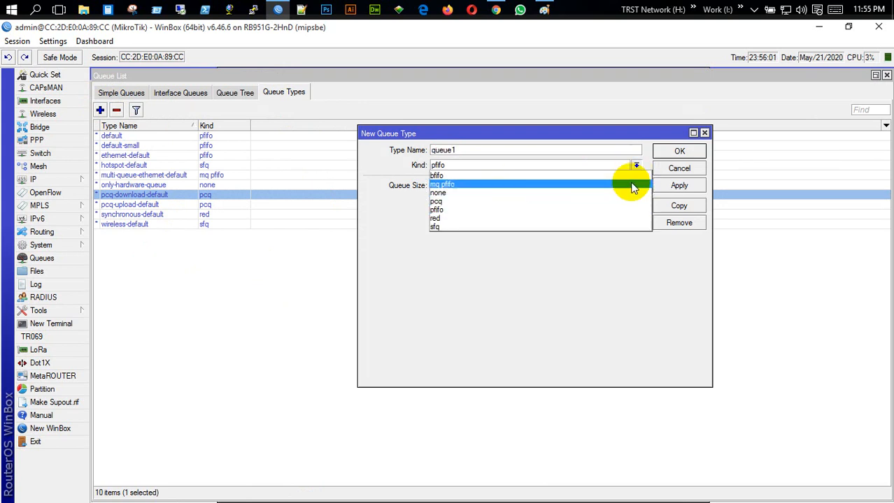
{"action": "left_click", "coordinate": [664, 175]}
{"action": "left_click", "coordinate": [689, 170]}
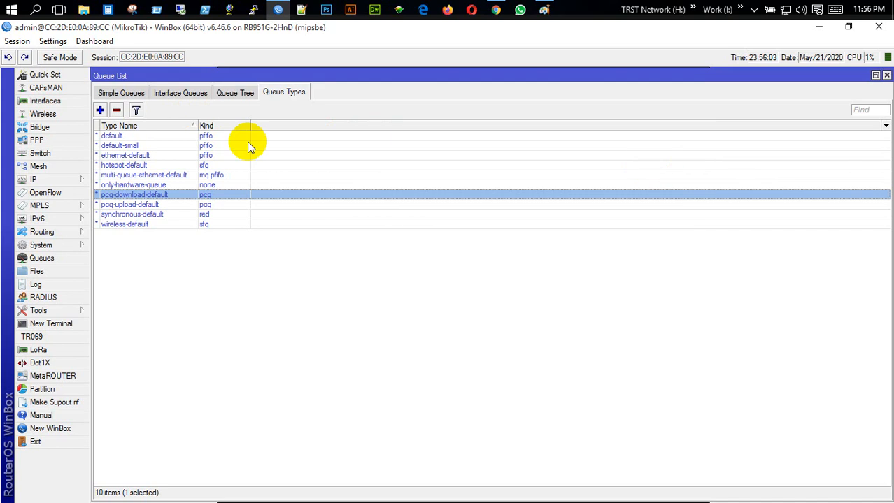
Step: Start a new queue type named PCQ-Download and set its kind to pcq
{"action": "left_click", "coordinate": [100, 110]}
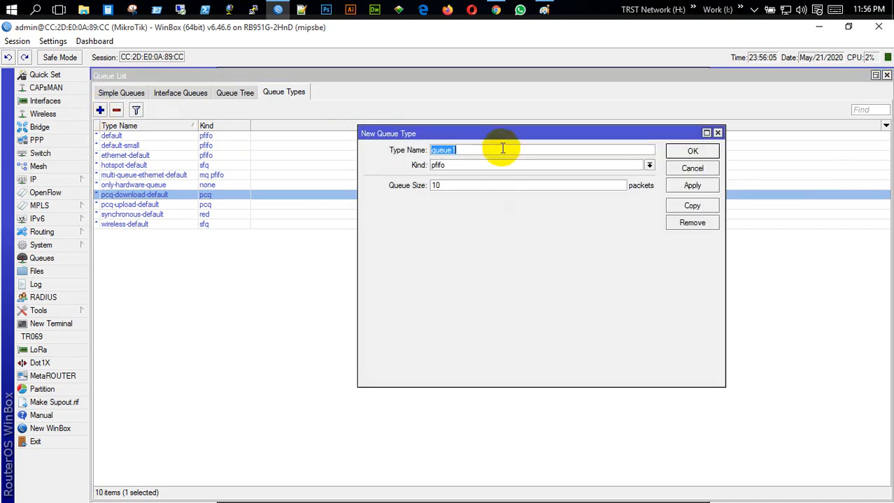
{"action": "type", "text": "P"}
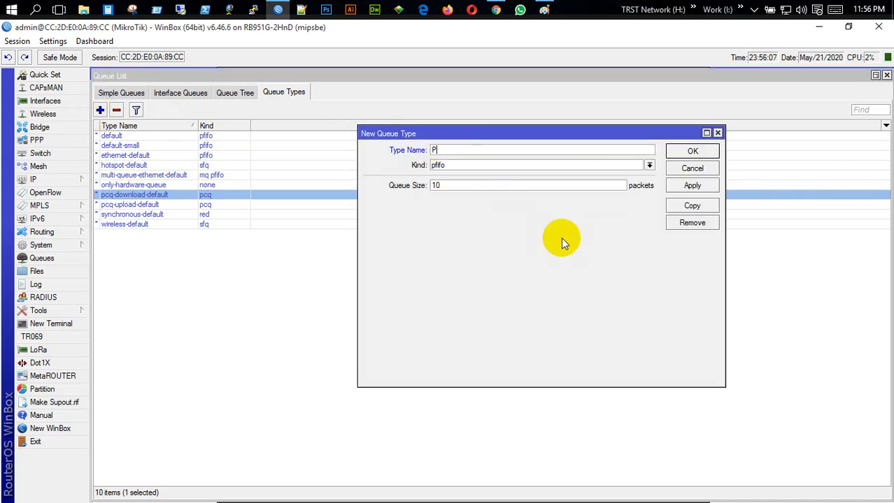
{"action": "type", "text": "CQ-Download"}
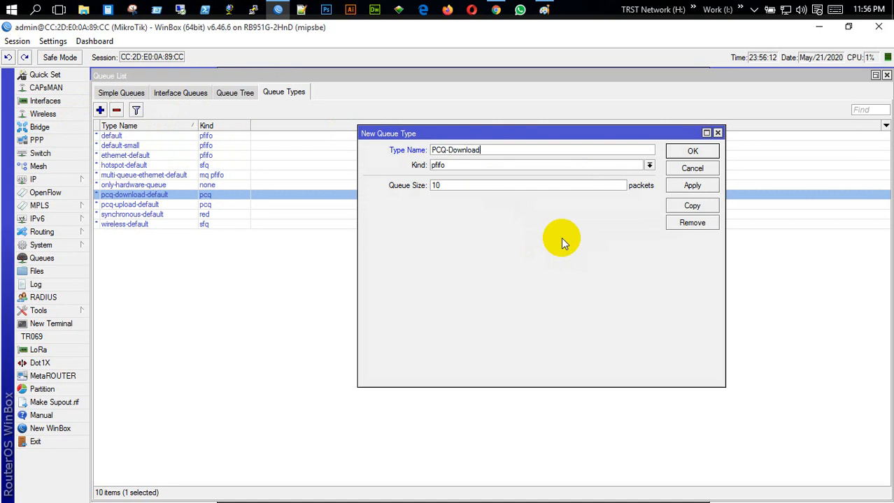
{"action": "left_click", "coordinate": [647, 166]}
{"action": "left_click", "coordinate": [436, 202]}
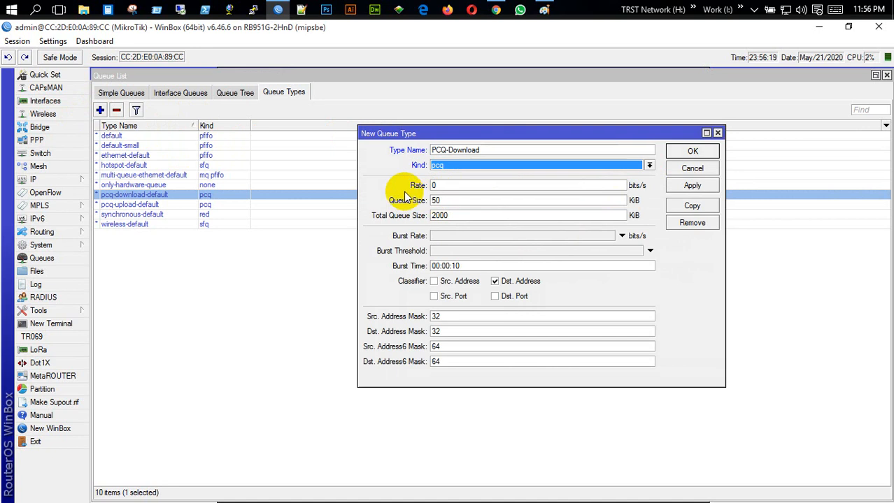
Step: Set the rate of the PCQ-Download queue type to 5M bits/s and save it
{"action": "left_click", "coordinate": [445, 184]}
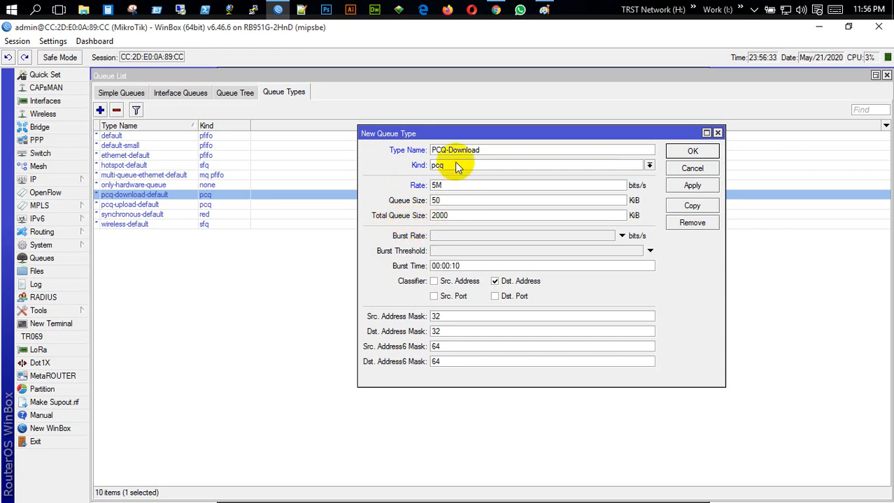
{"action": "left_click_drag", "start_coordinate": [448, 149], "coordinate": [550, 150]}
{"action": "left_click", "coordinate": [688, 187]}
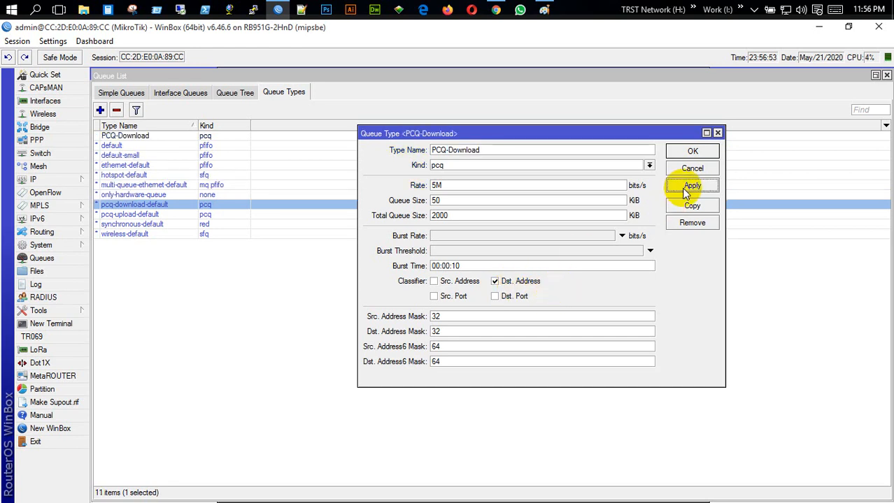
{"action": "left_click", "coordinate": [691, 151]}
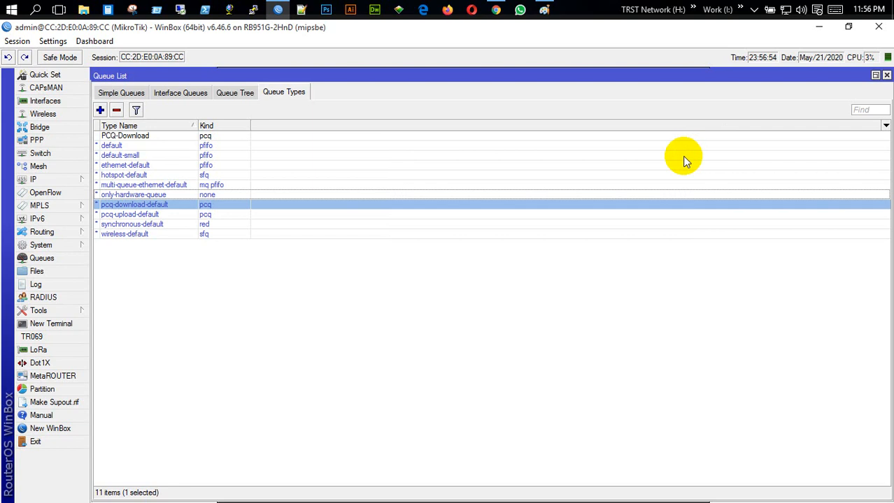
Step: Start a new queue type named PCQ-Upload of kind pcq with a rate of 5M bits/s
{"action": "left_click", "coordinate": [100, 109]}
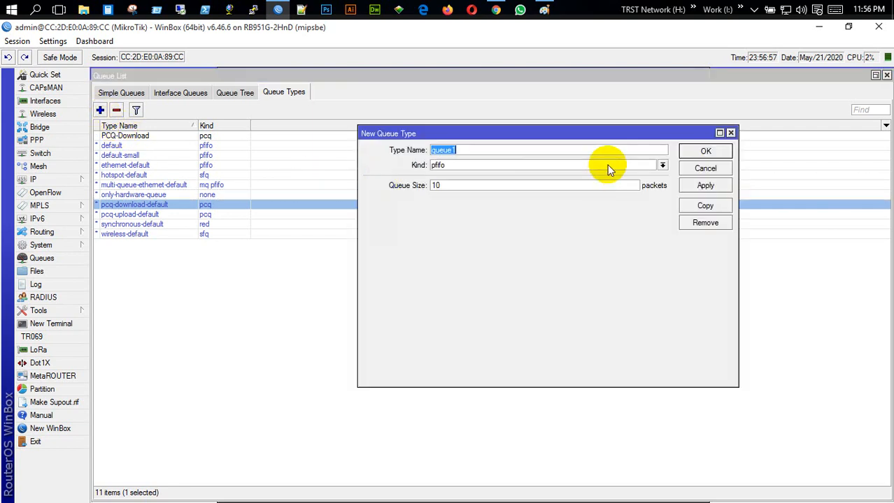
{"action": "type", "text": "PCQ-Upload"}
{"action": "left_click", "coordinate": [661, 165]}
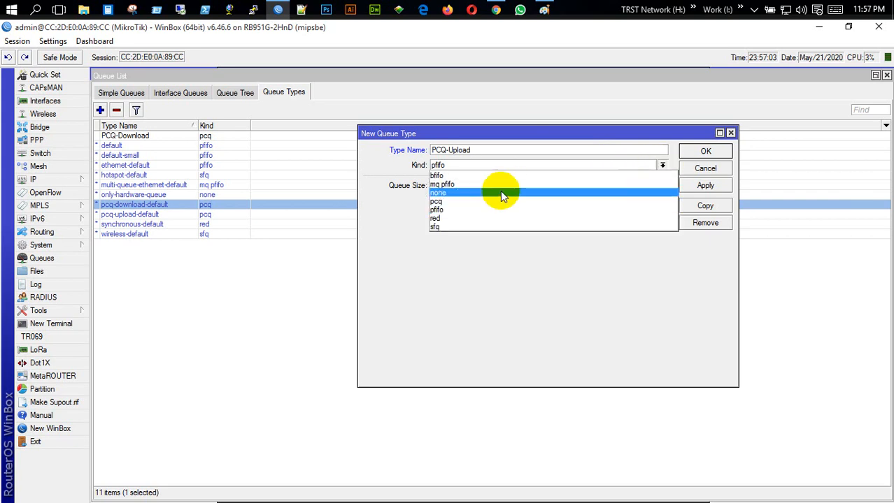
{"action": "left_click", "coordinate": [484, 202]}
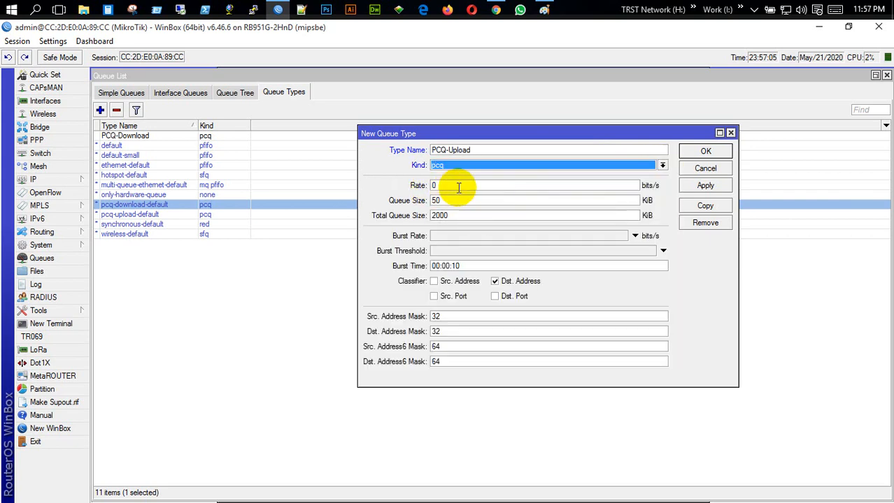
{"action": "key", "text": "Tab"}
{"action": "type", "text": "5"}
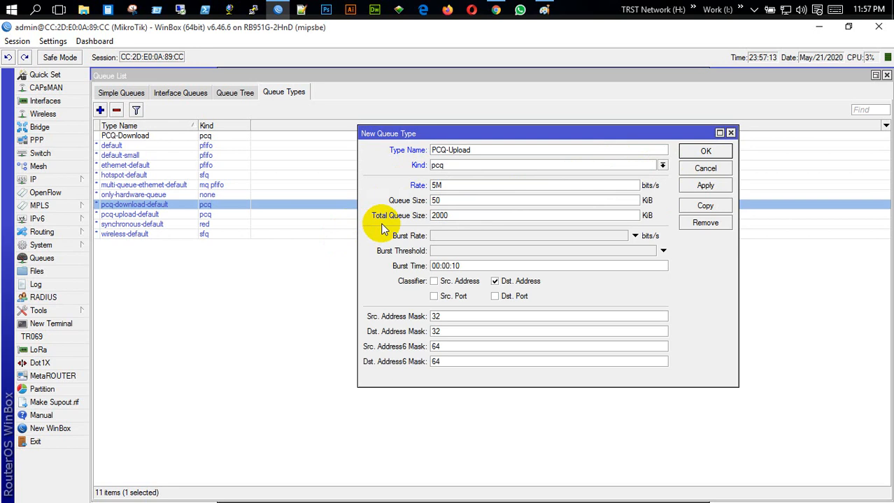
Step: Change the PCQ-Upload classifier to Src. Address instead of Dst. Address and save the queue type
{"action": "left_click", "coordinate": [434, 282]}
{"action": "left_click", "coordinate": [495, 282]}
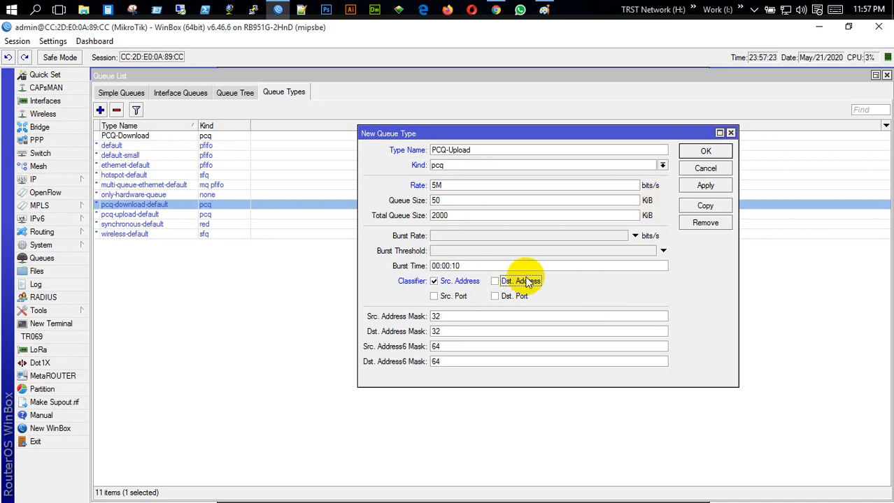
{"action": "left_click", "coordinate": [704, 186]}
{"action": "left_click", "coordinate": [705, 152]}
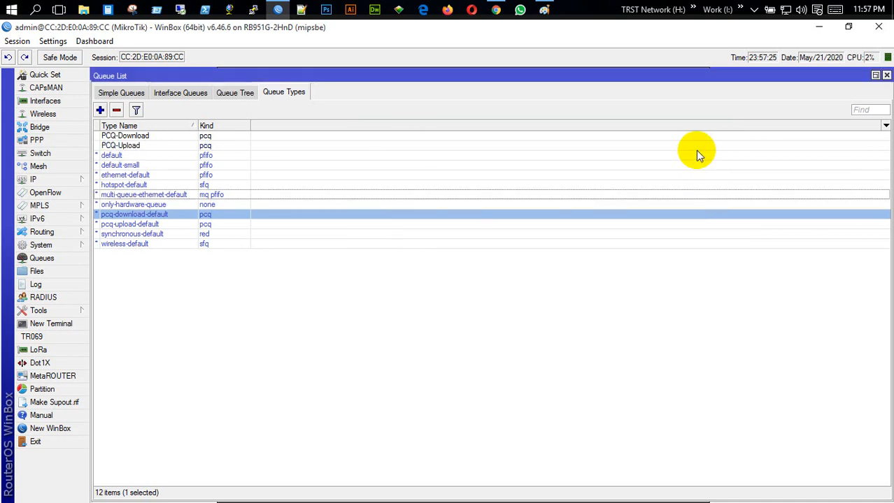
{"action": "left_click", "coordinate": [112, 137]}
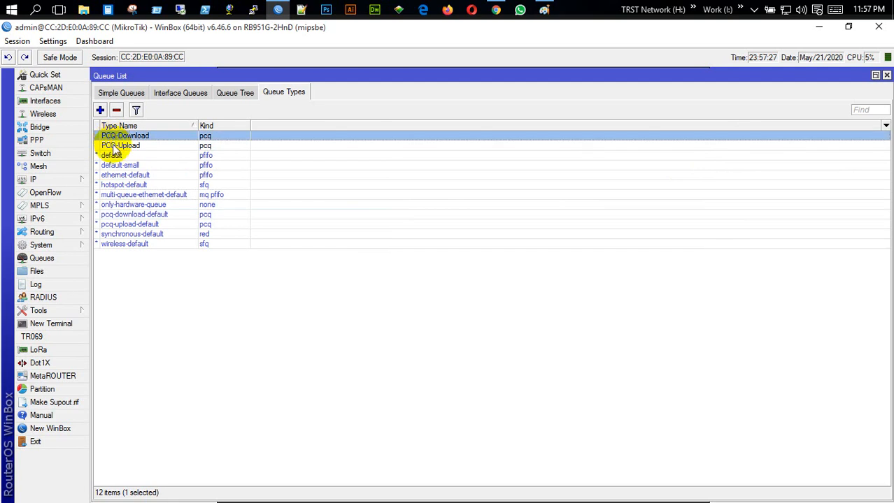
{"action": "left_click", "coordinate": [112, 147]}
{"action": "left_click", "coordinate": [119, 137]}
{"action": "left_click", "coordinate": [122, 146]}
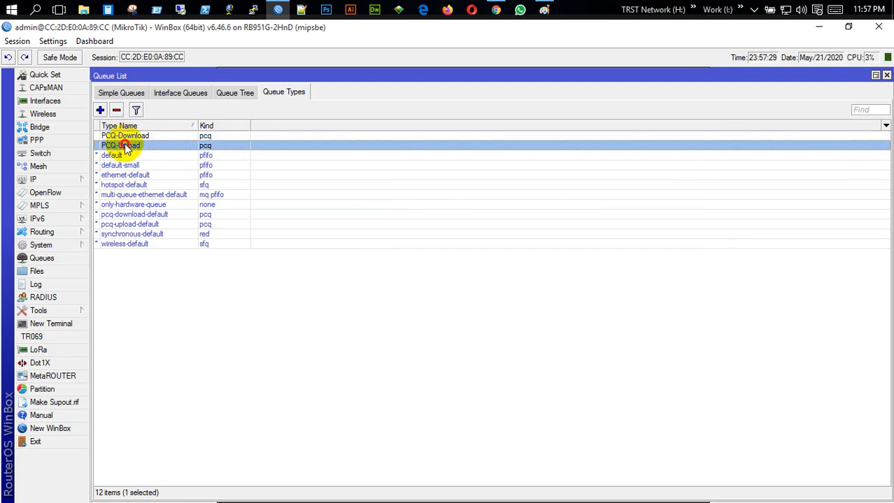
{"action": "left_click", "coordinate": [124, 137]}
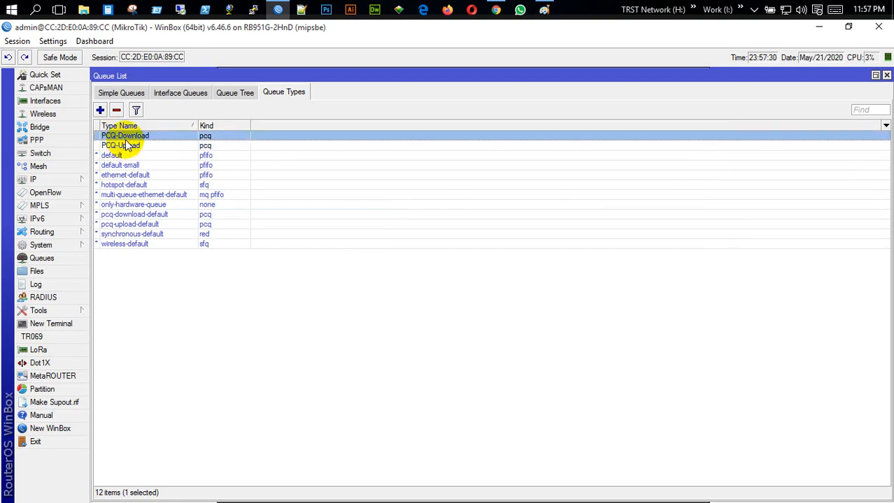
Step: Start a new simple queue, enter the client's name as its name and set the target to 172.16.0.2
{"action": "left_click", "coordinate": [119, 94]}
{"action": "left_click", "coordinate": [100, 110]}
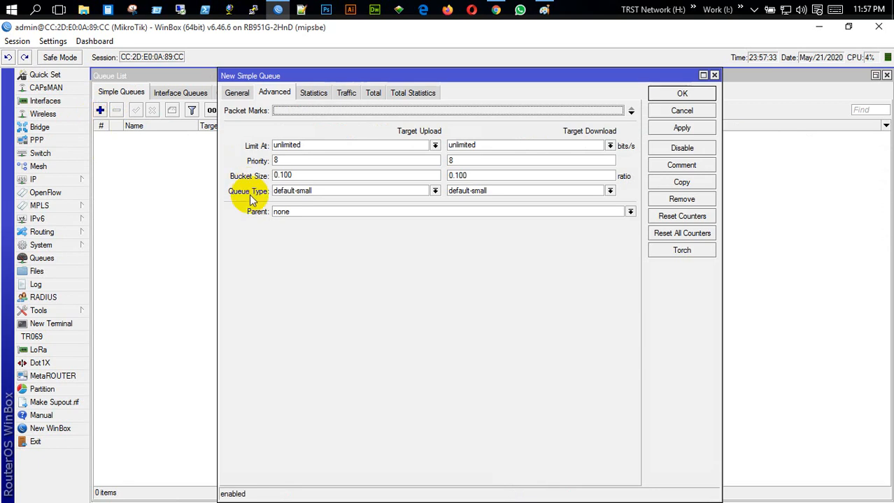
{"action": "left_click", "coordinate": [237, 92]}
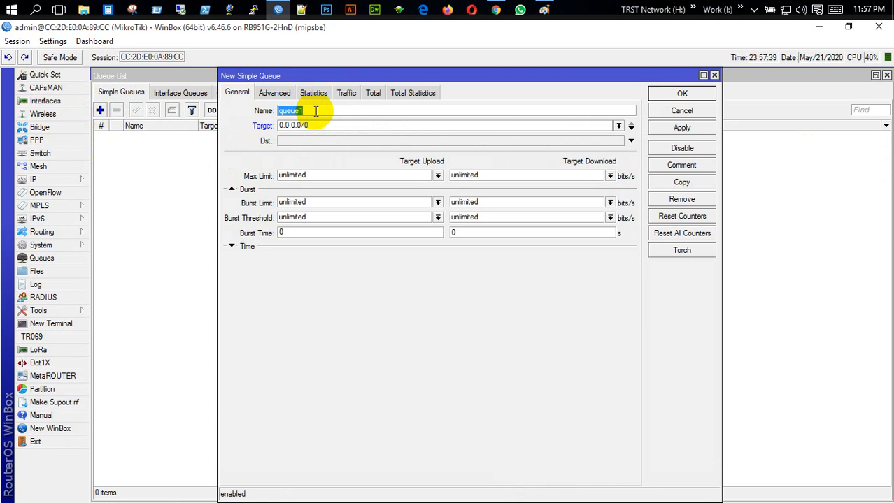
{"action": "type", "text": "Tanvir"}
{"action": "double_click", "coordinate": [337, 128]}
{"action": "type", "text": "17"}
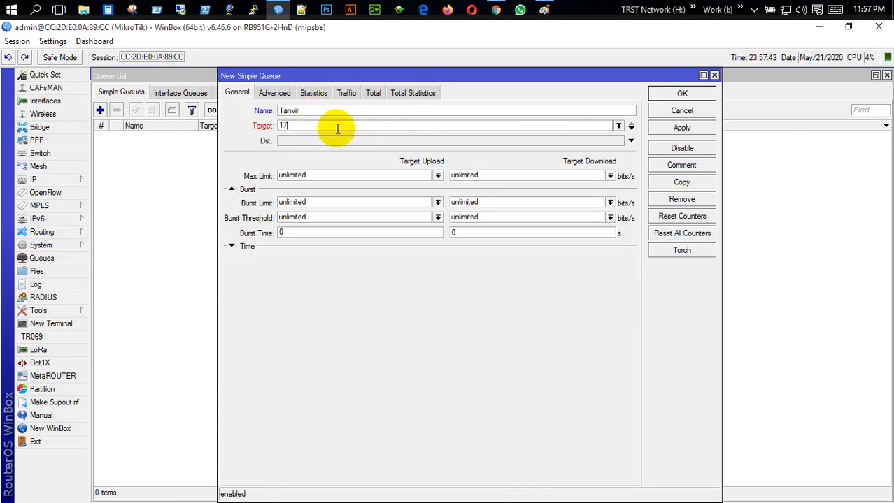
{"action": "type", "text": "2.16.0.2"}
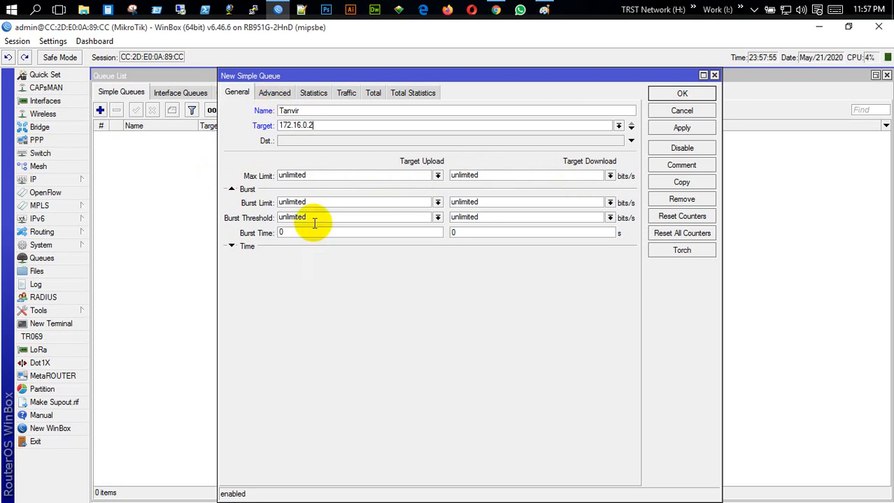
Step: Assign PCQ-Upload as the target upload queue type and PCQ-Download as the target download queue type, then save the simple queue
{"action": "left_click", "coordinate": [275, 92]}
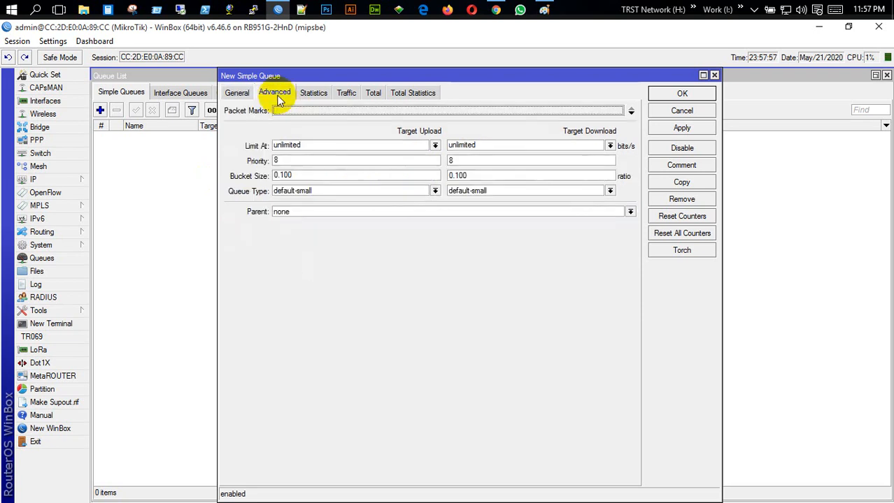
{"action": "left_click", "coordinate": [430, 191]}
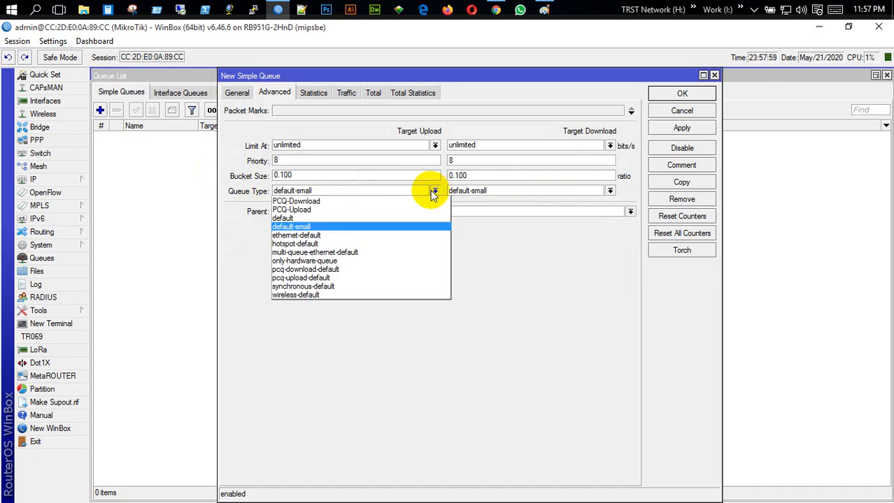
{"action": "left_click", "coordinate": [363, 209]}
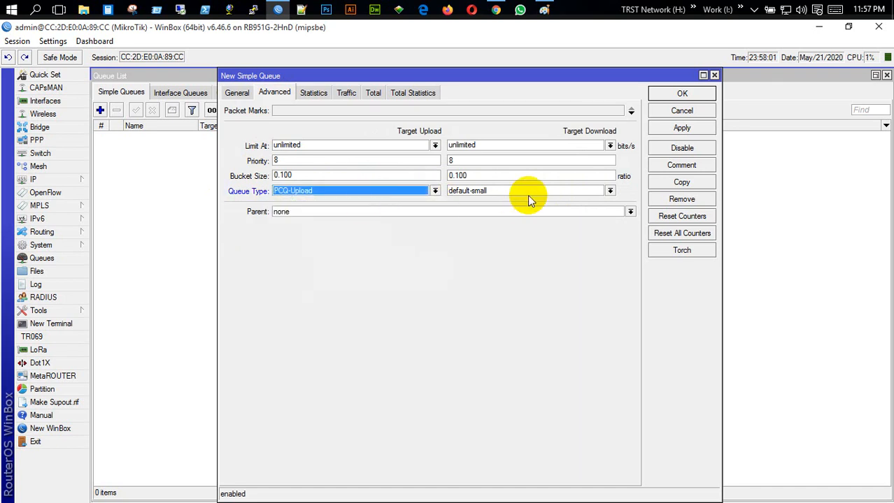
{"action": "left_click", "coordinate": [609, 191]}
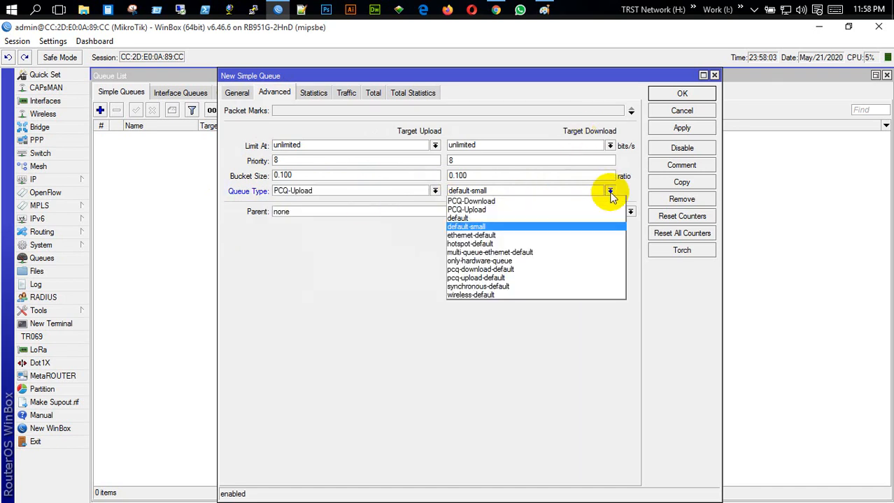
{"action": "left_click", "coordinate": [500, 202]}
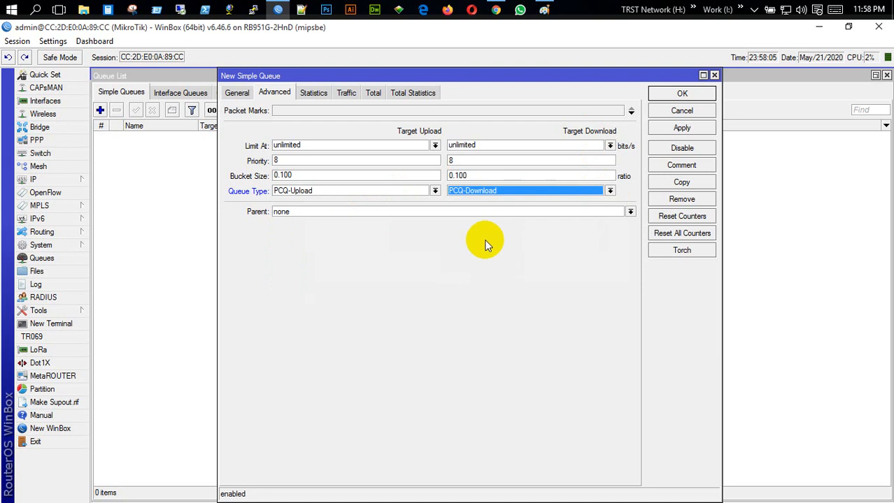
{"action": "left_click", "coordinate": [692, 127]}
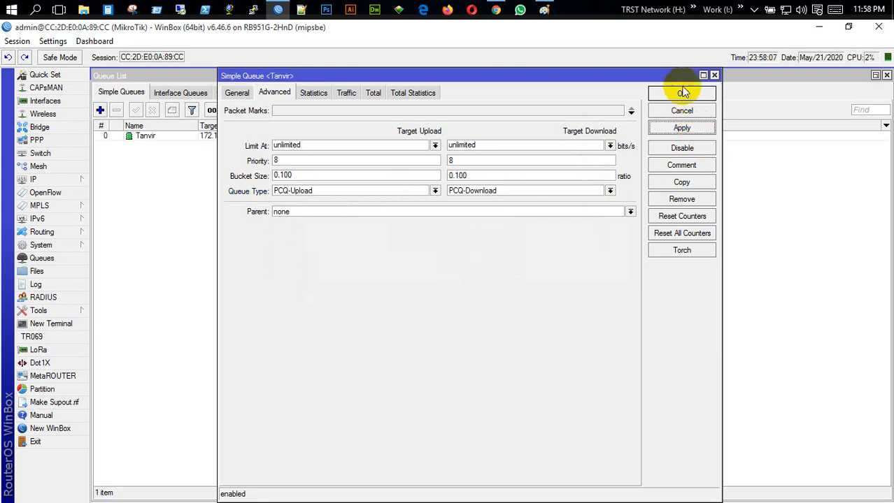
{"action": "left_click", "coordinate": [683, 92]}
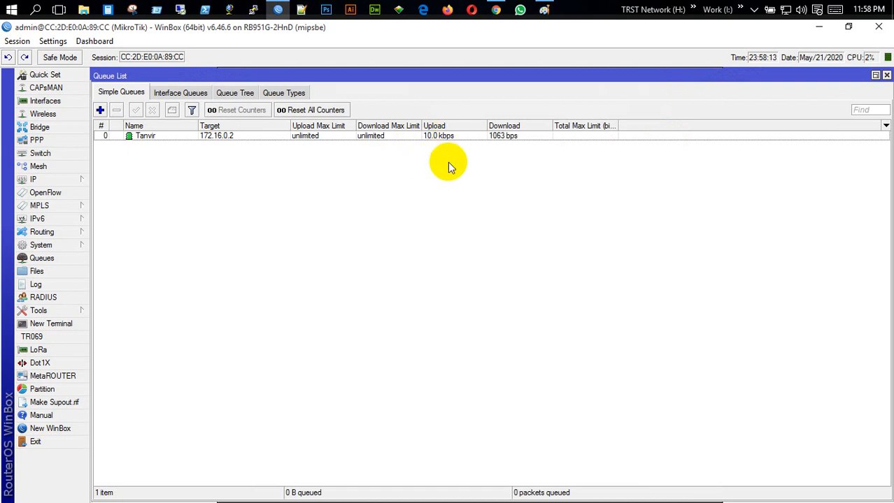
Step: Tile WinBox side by side with Chrome, open a new browser tab and bring the queue's upload and download rates into view
{"action": "left_click_drag", "start_coordinate": [465, 27], "coordinate": [2, 130]}
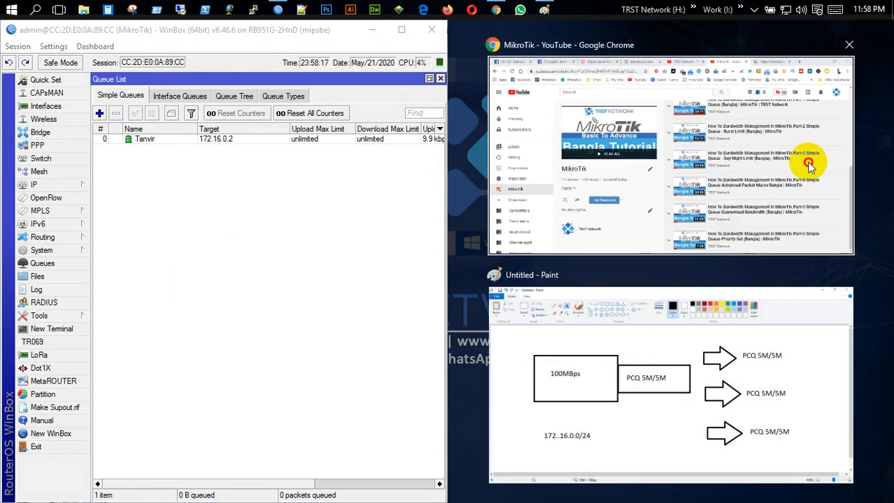
{"action": "left_click", "coordinate": [805, 161]}
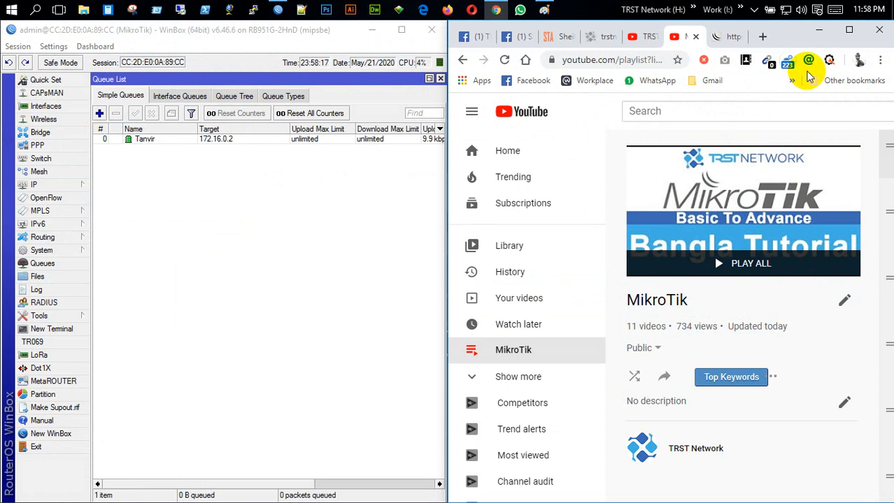
{"action": "left_click", "coordinate": [762, 37]}
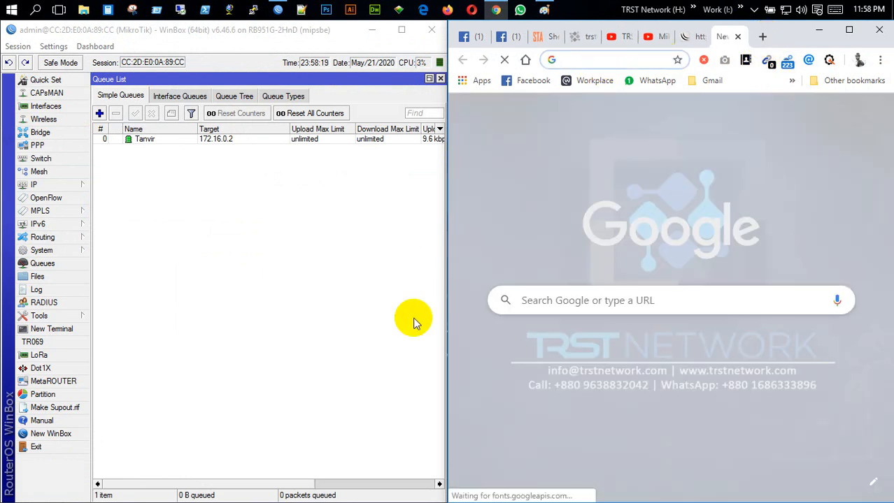
{"action": "left_click_drag", "start_coordinate": [300, 479], "coordinate": [385, 478]}
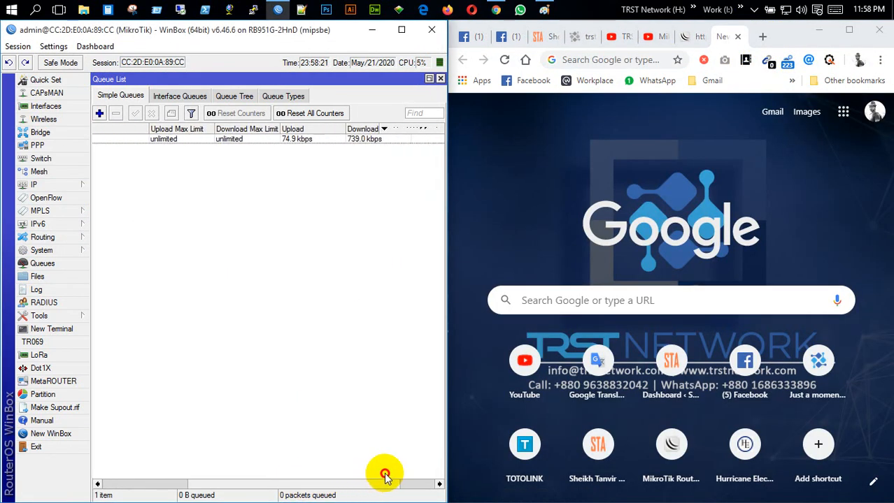
Step: Search the web for "speed test" in Chrome and open Speedtest by Ookla
{"action": "left_click", "coordinate": [637, 61]}
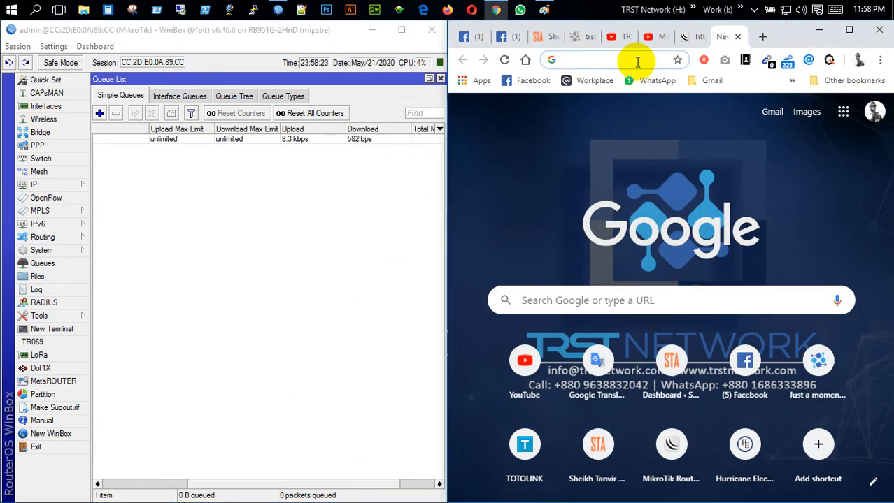
{"action": "type", "text": "speed test"}
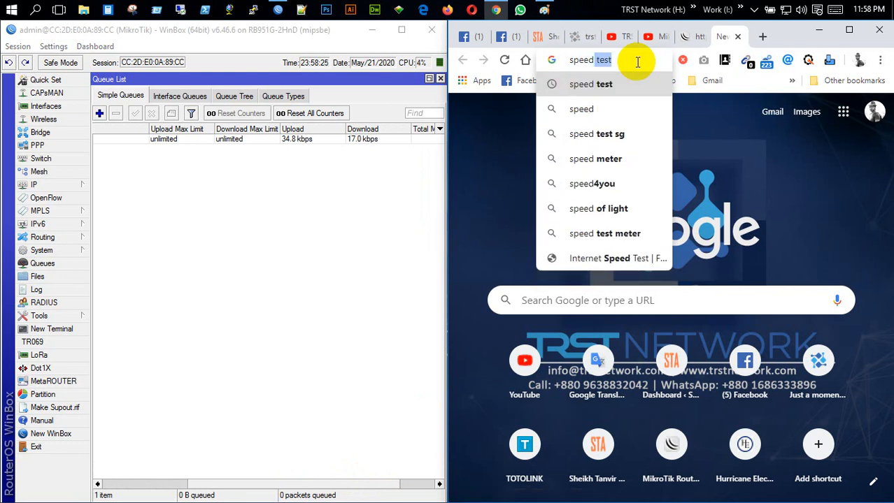
{"action": "key", "text": "Return"}
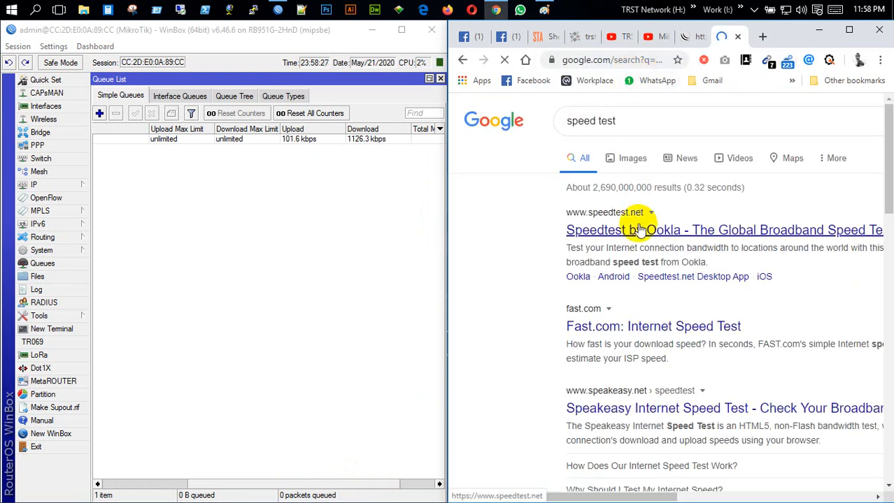
{"action": "left_click", "coordinate": [640, 230]}
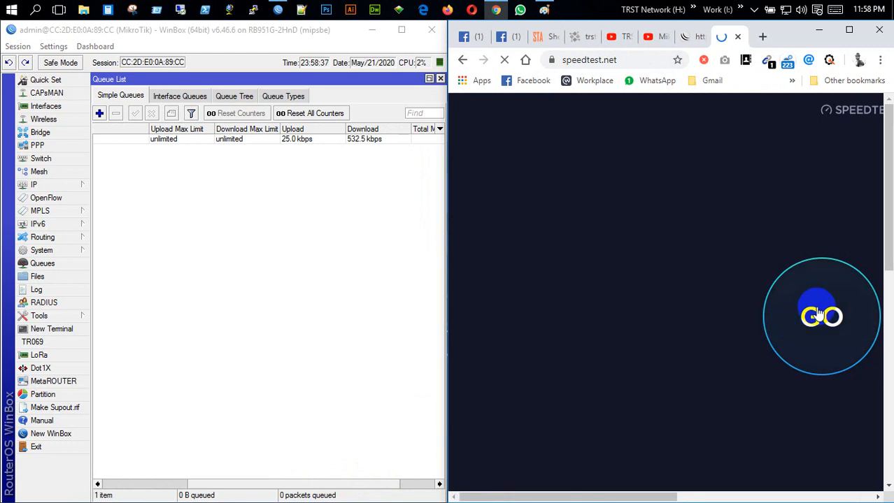
Step: Maximize the Chrome window and start the Speedtest by Ookla measurement
{"action": "left_click", "coordinate": [820, 316]}
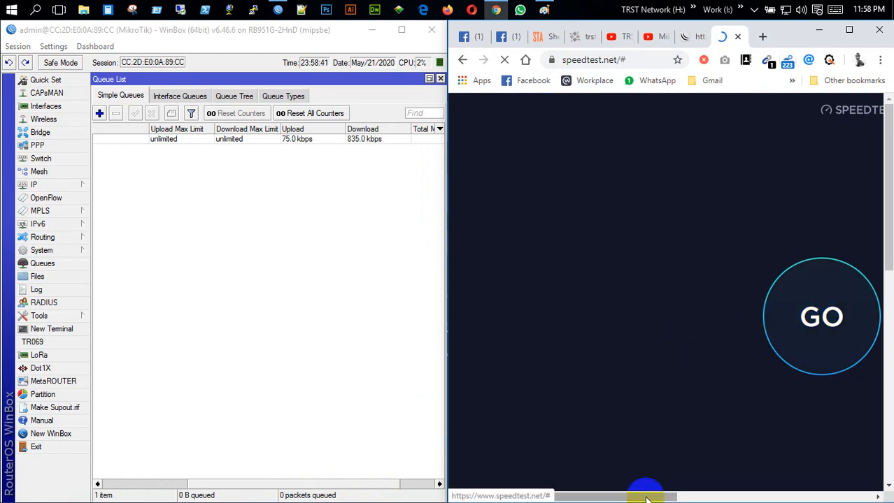
{"action": "left_click_drag", "start_coordinate": [646, 498], "coordinate": [739, 496]}
{"action": "left_click", "coordinate": [638, 326]}
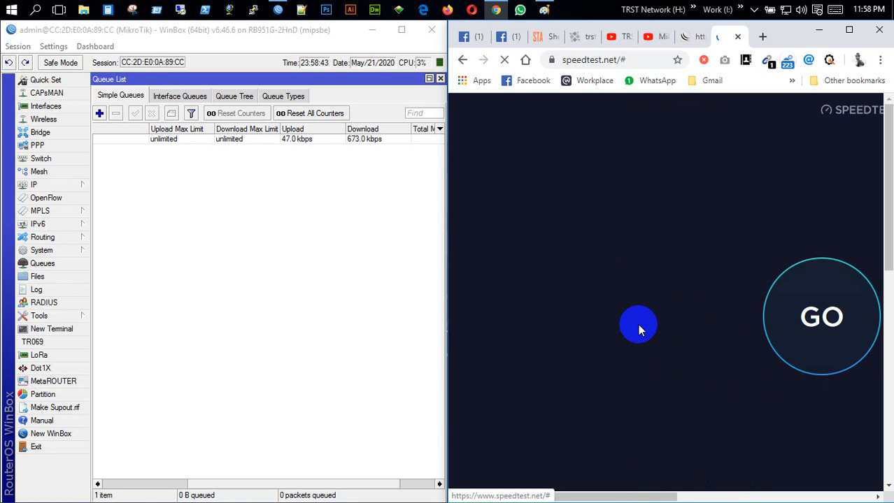
{"action": "left_click", "coordinate": [849, 29]}
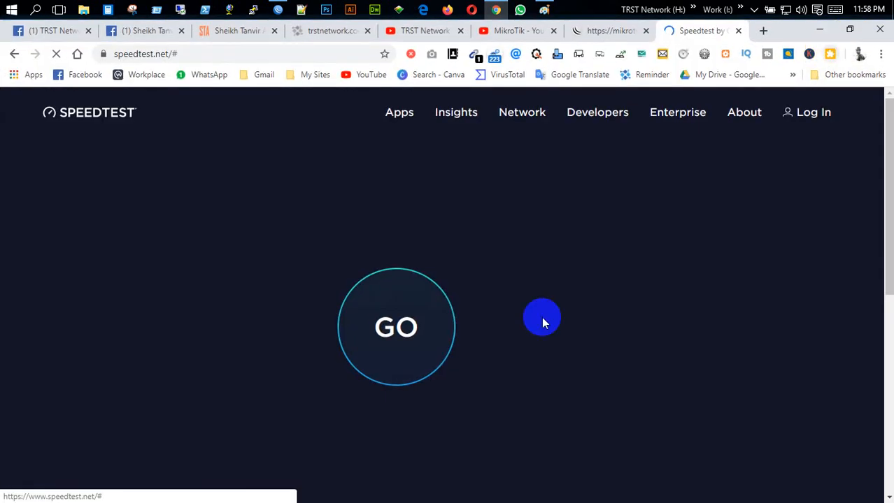
{"action": "scroll", "coordinate": [406, 378], "scroll_direction": "down", "scroll_amount": 7}
{"action": "scroll", "coordinate": [407, 380], "scroll_direction": "up", "scroll_amount": 7}
{"action": "left_click", "coordinate": [398, 328]}
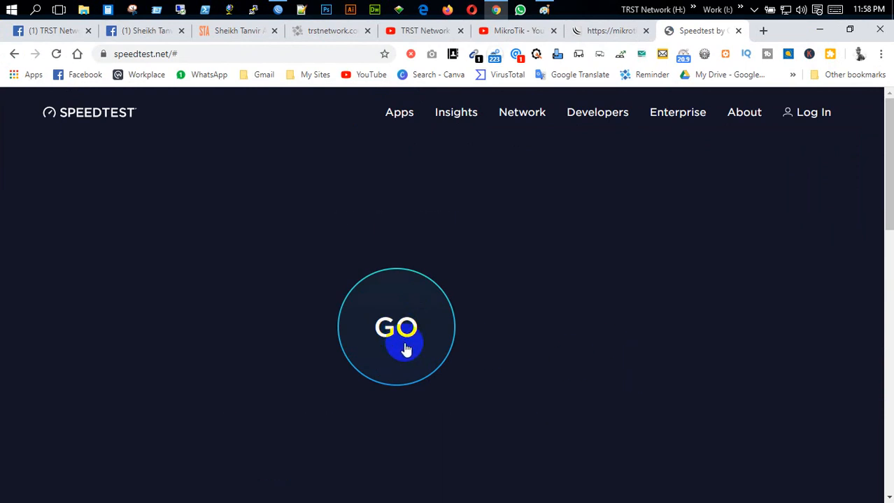
{"action": "left_click", "coordinate": [404, 347]}
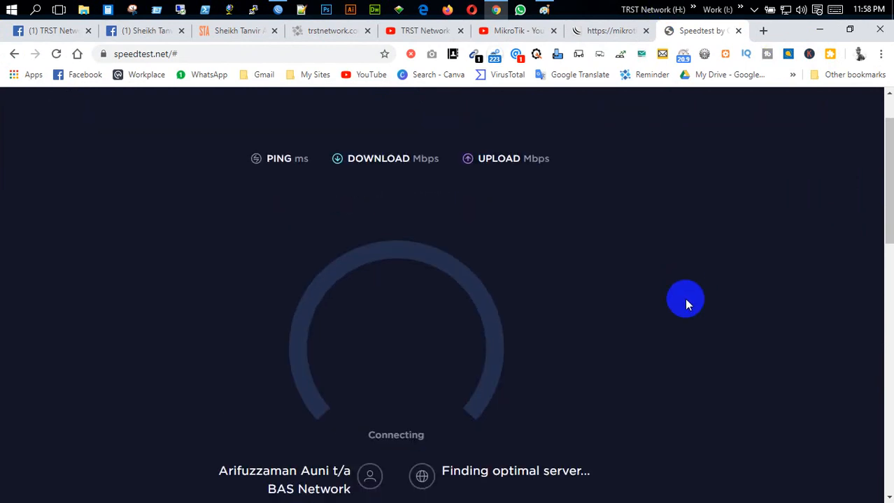
Step: Tile Chrome beside WinBox again and compare the speed test's download and upload readings with the simple queue's rates
{"action": "left_click_drag", "start_coordinate": [783, 28], "coordinate": [892, 136]}
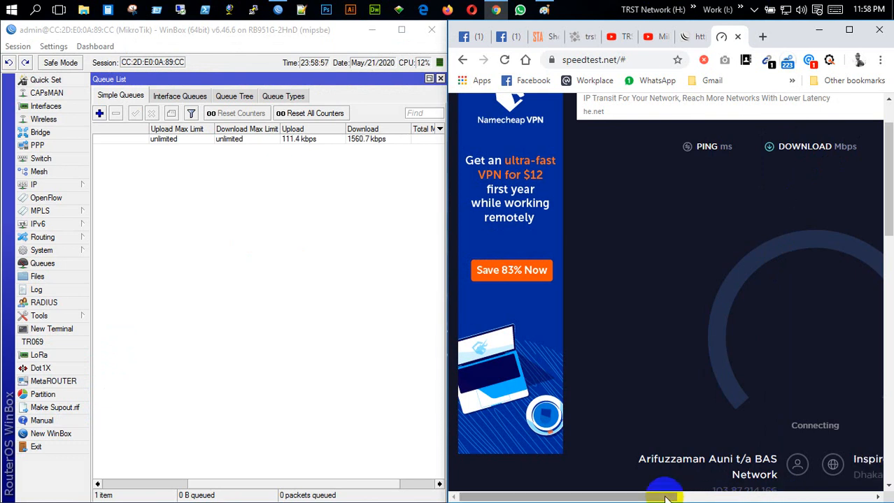
{"action": "left_click_drag", "start_coordinate": [666, 497], "coordinate": [757, 499]}
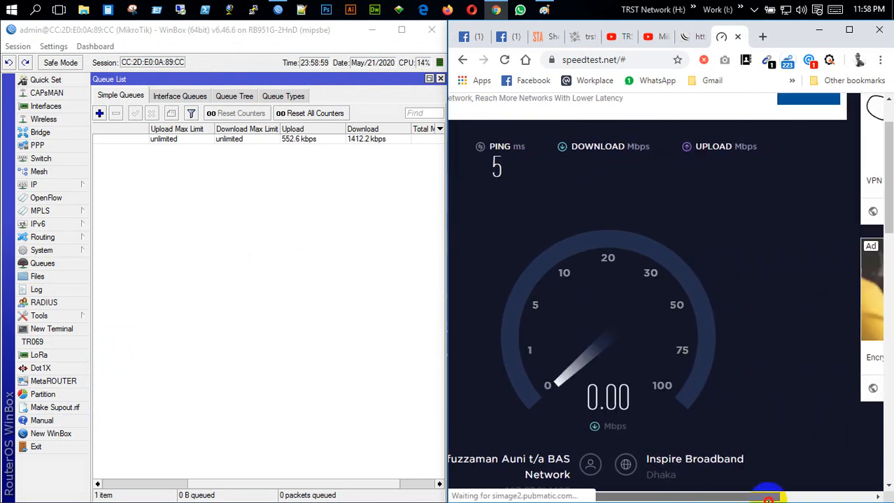
{"action": "left_click_drag", "start_coordinate": [768, 498], "coordinate": [757, 498]}
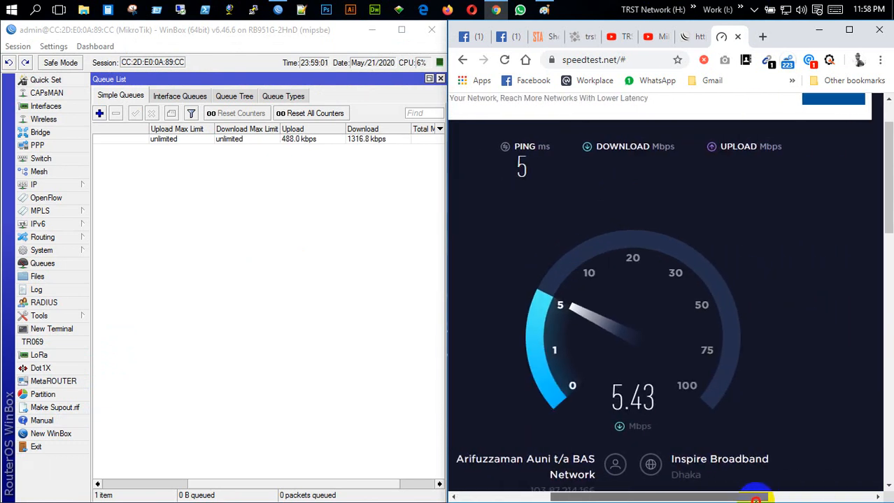
{"action": "scroll", "coordinate": [745, 392], "scroll_direction": "up", "scroll_amount": 1}
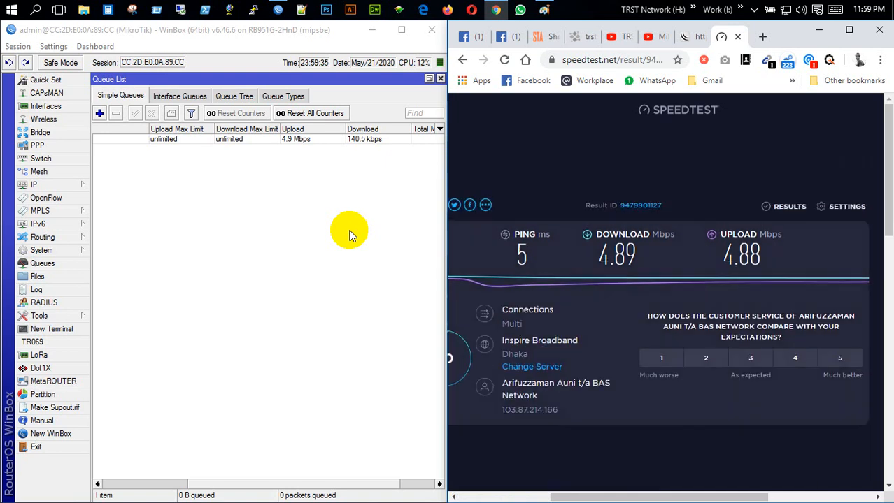
Step: Close the speed test page, then rename the existing simple queue to 5MBps, set its target to 172.16.0.0/24 and save it
{"action": "left_click", "coordinate": [738, 37]}
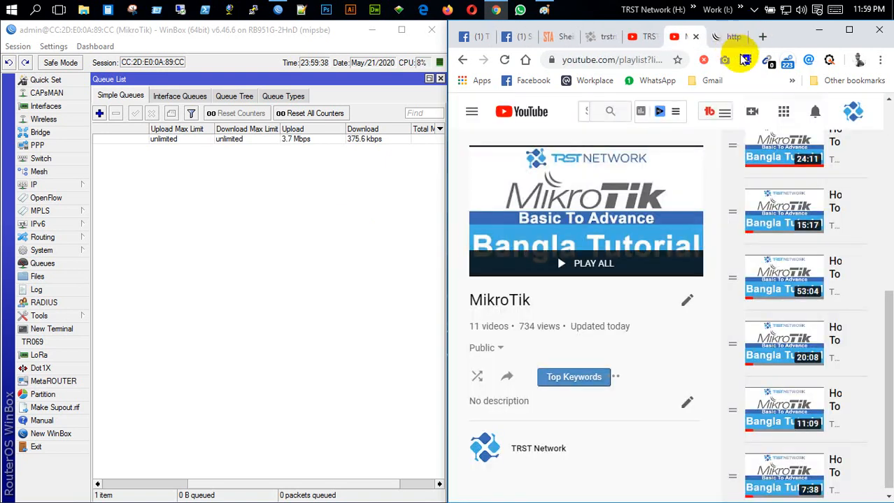
{"action": "double_click", "coordinate": [405, 30]}
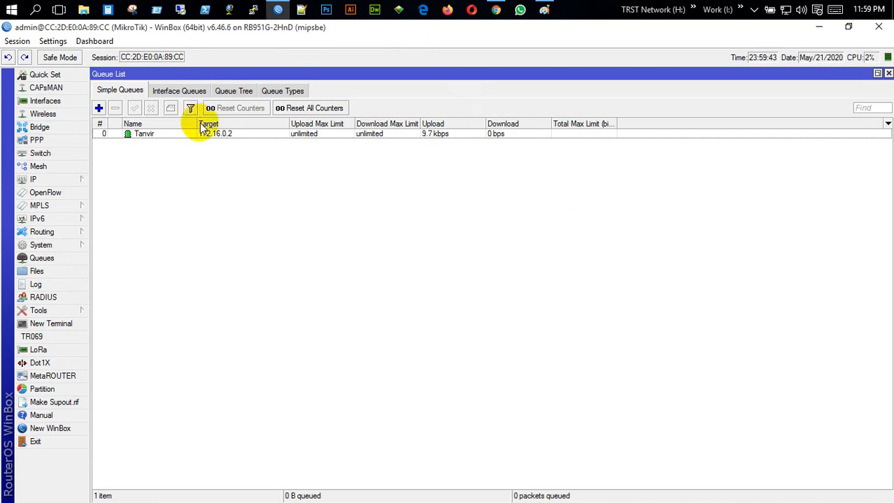
{"action": "double_click", "coordinate": [226, 132]}
{"action": "left_click", "coordinate": [237, 93]}
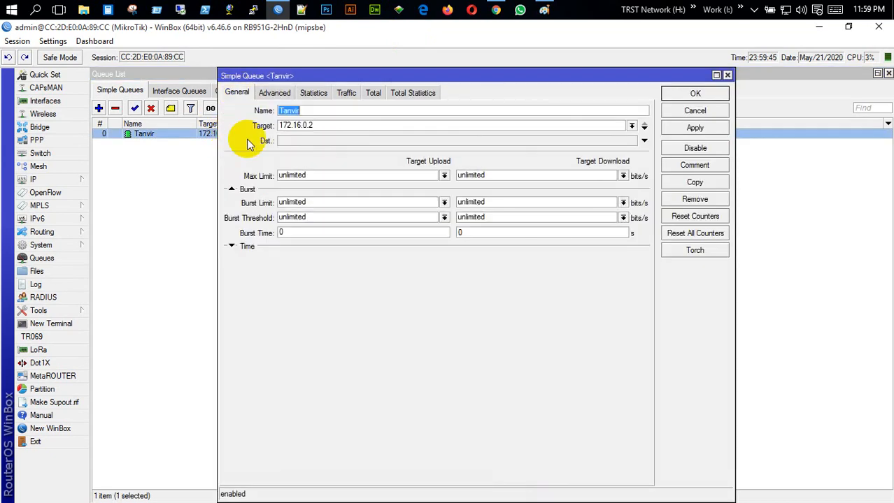
{"action": "left_click_drag", "start_coordinate": [339, 126], "coordinate": [262, 115]}
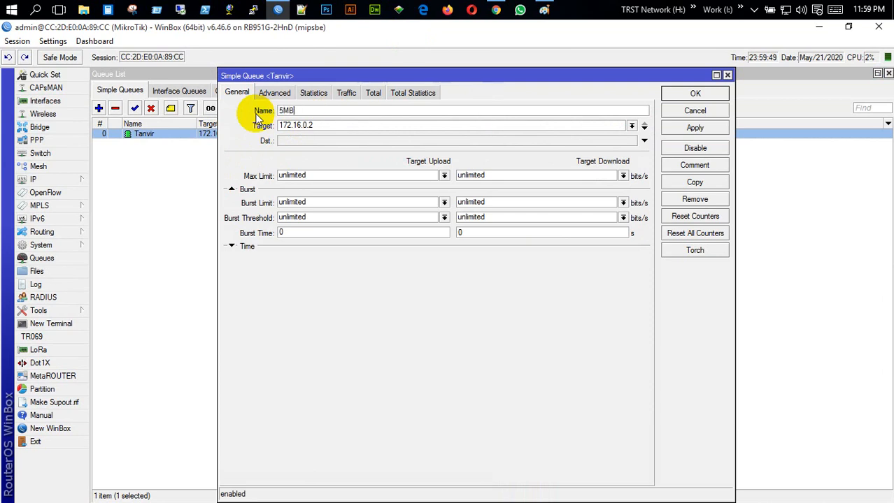
{"action": "left_click_drag", "start_coordinate": [323, 125], "coordinate": [280, 127]}
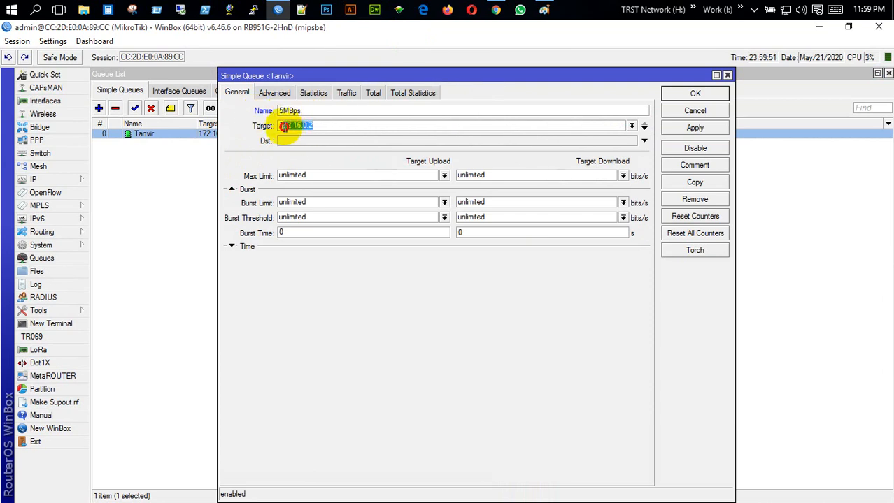
{"action": "left_click", "coordinate": [331, 125]}
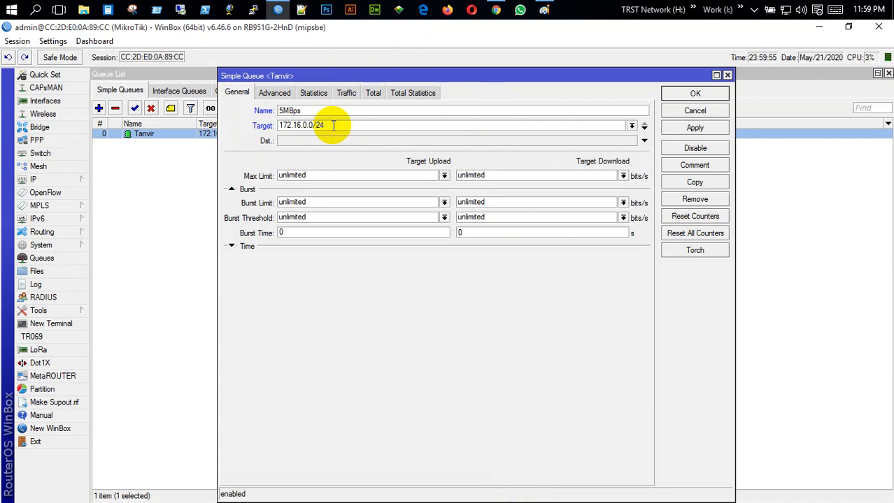
{"action": "left_click", "coordinate": [695, 129]}
{"action": "left_click", "coordinate": [694, 93]}
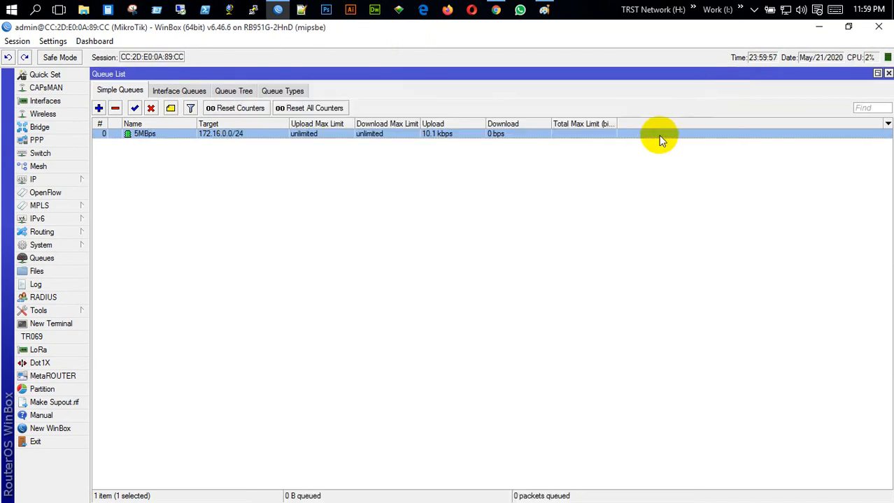
Step: Tile WinBox beside Chrome and search the web for "speed test" in a new browser tab
{"action": "left_click_drag", "start_coordinate": [599, 28], "coordinate": [1, 120]}
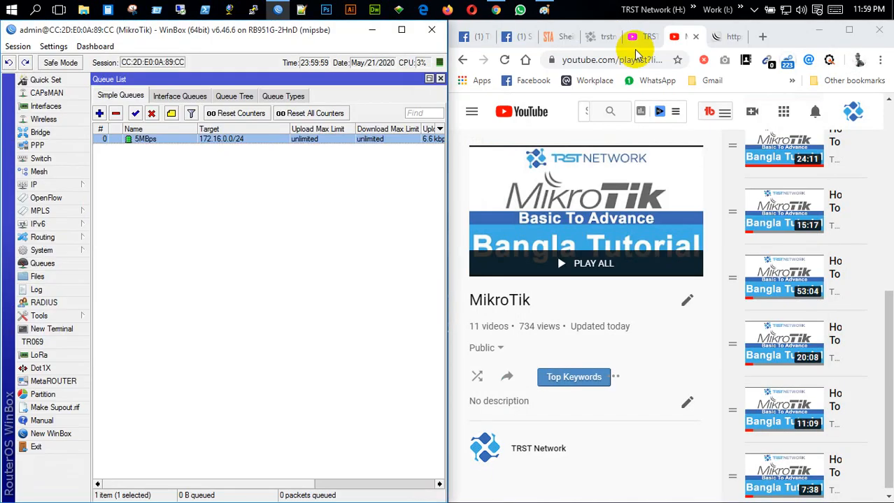
{"action": "left_click", "coordinate": [763, 36]}
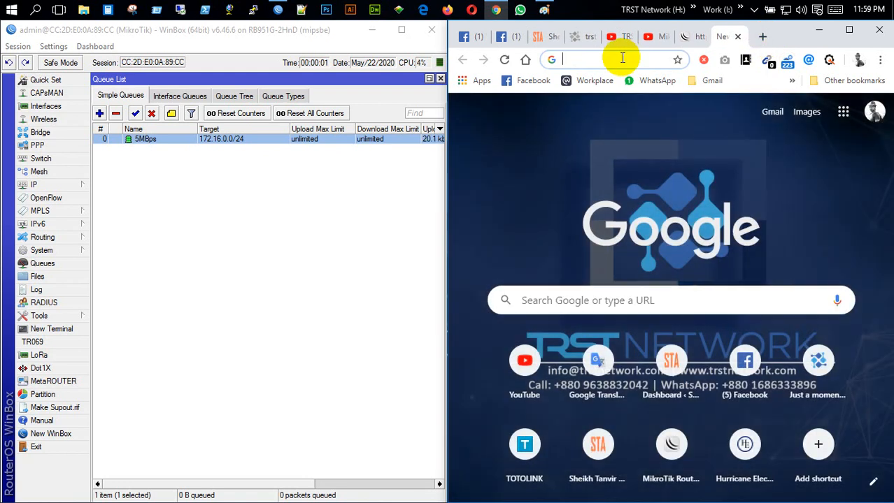
{"action": "type", "text": "speed"}
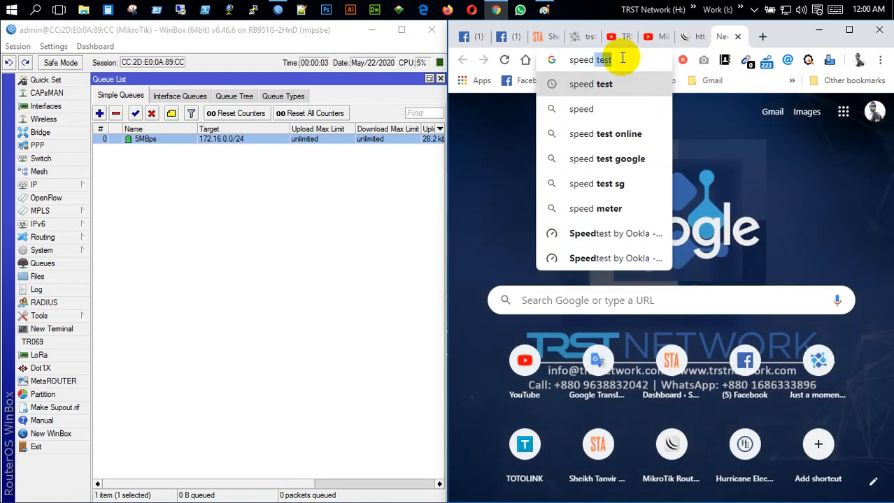
{"action": "key", "text": "Return"}
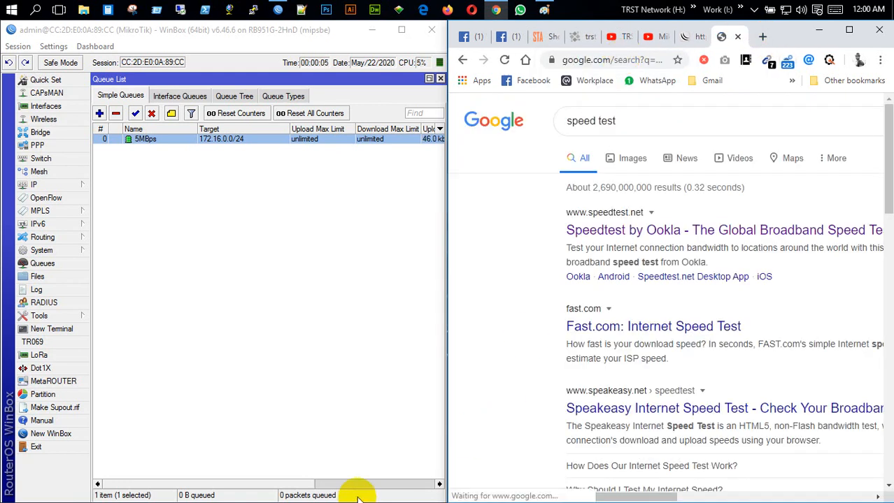
Step: Run the Fast.com speed test with the 5MBps queue's upload and download rates in view, and examine its result
{"action": "left_click_drag", "start_coordinate": [313, 485], "coordinate": [420, 485]}
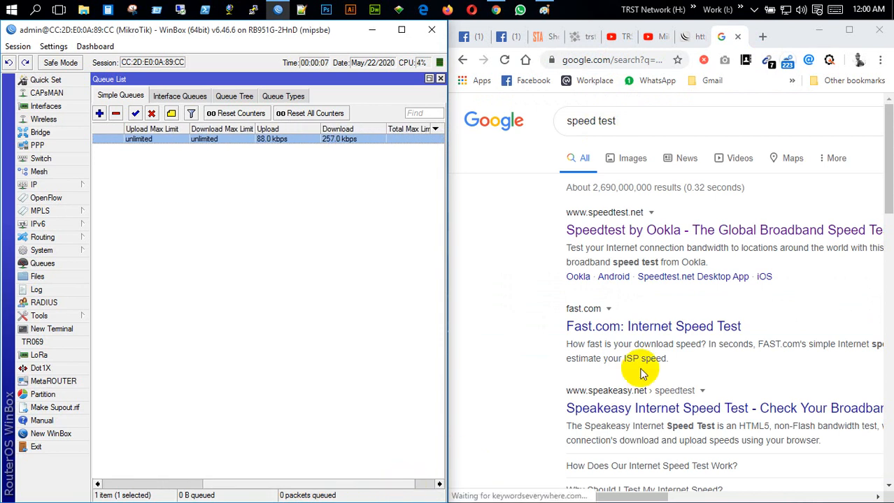
{"action": "left_click", "coordinate": [649, 327]}
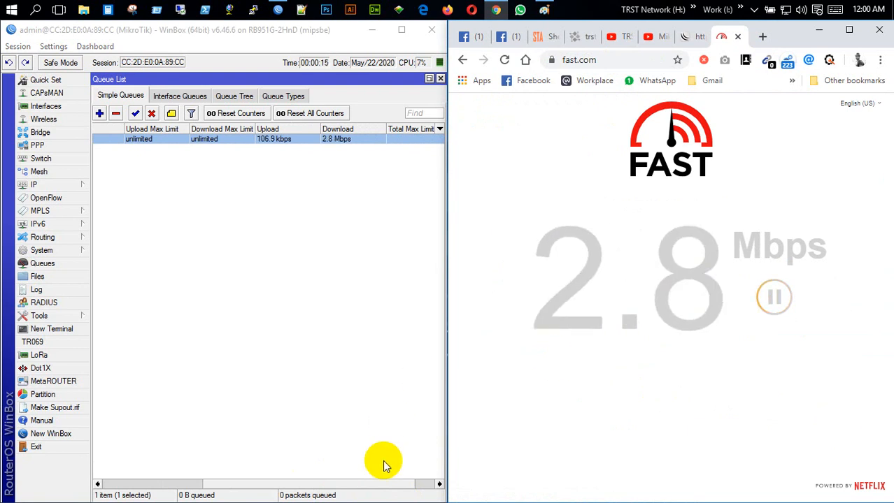
{"action": "left_click", "coordinate": [412, 484]}
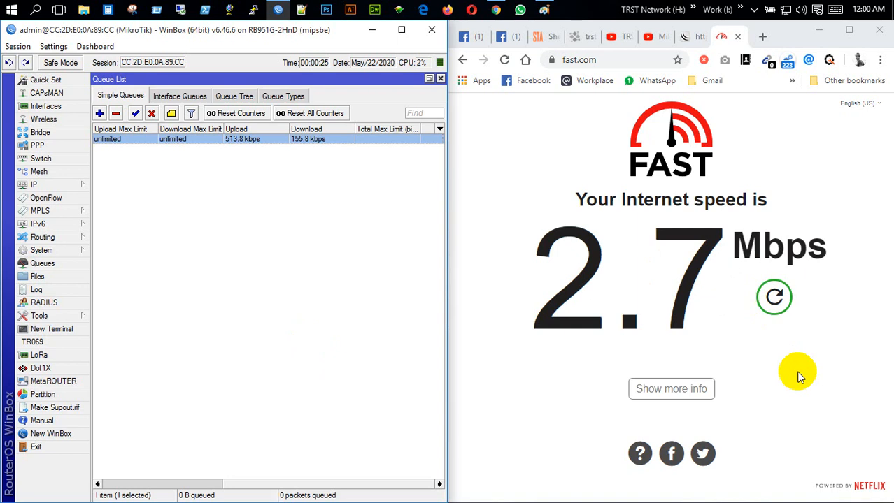
{"action": "left_click_drag", "start_coordinate": [524, 274], "coordinate": [727, 316]}
Step: Return to the search results, run Speedtest by Ookla and compare its readings with the 5MBps queue's target and traffic rates
{"action": "left_click", "coordinate": [463, 59]}
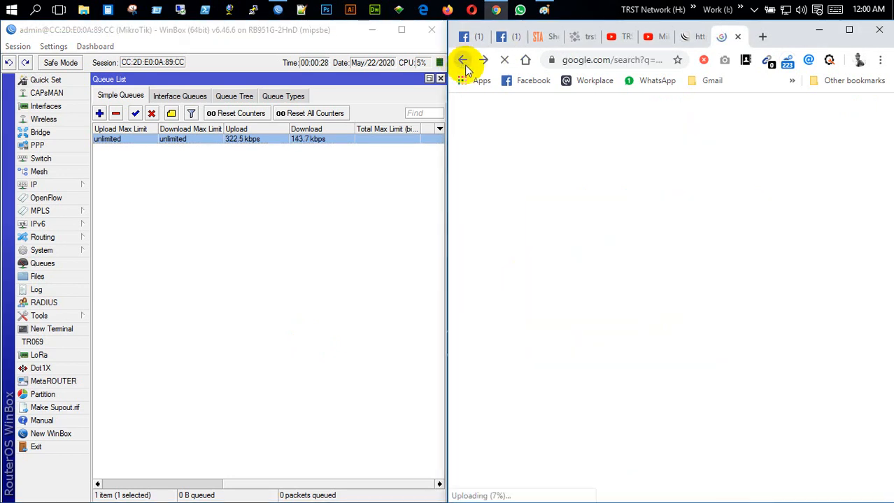
{"action": "left_click", "coordinate": [610, 231]}
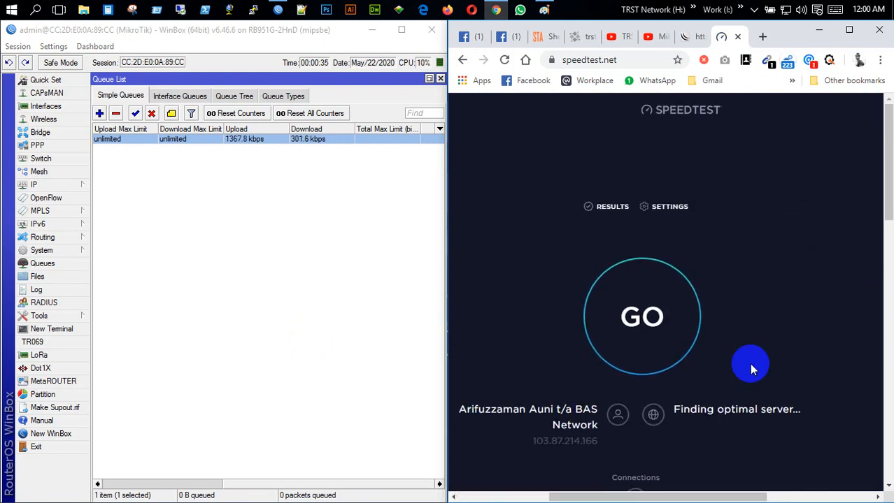
{"action": "left_click", "coordinate": [639, 332]}
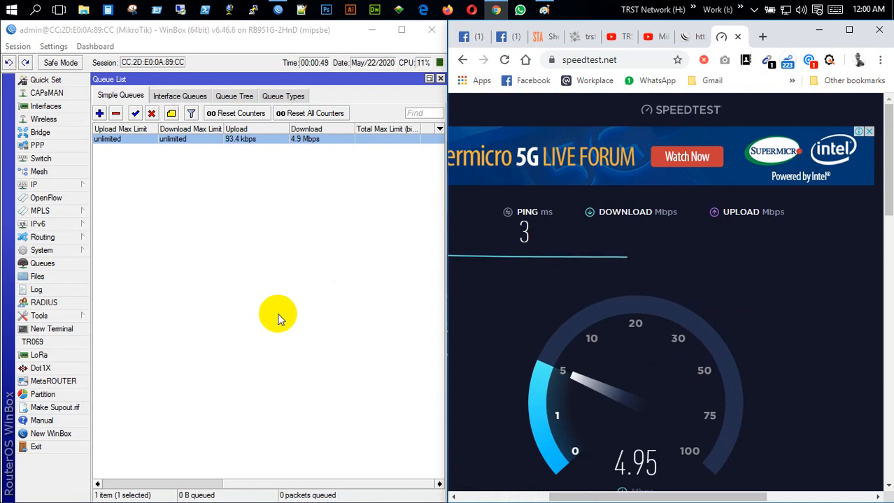
{"action": "left_click_drag", "start_coordinate": [344, 485], "coordinate": [175, 478]}
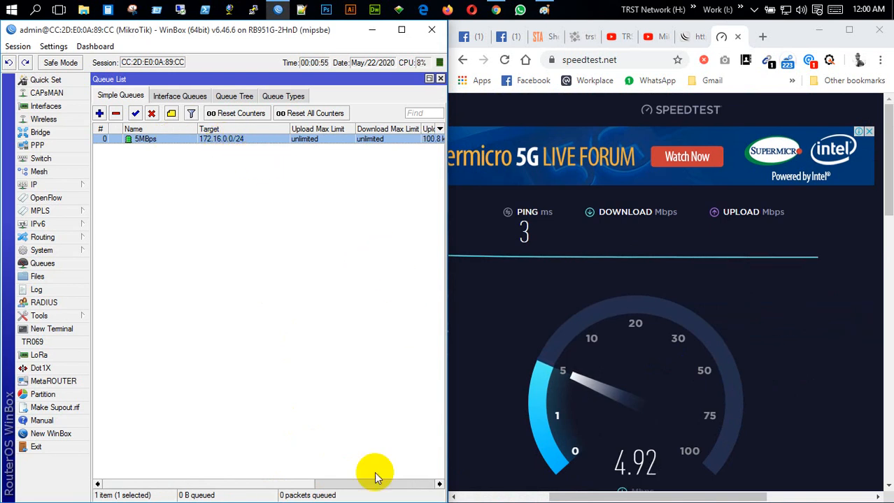
{"action": "left_click_drag", "start_coordinate": [313, 485], "coordinate": [409, 486]}
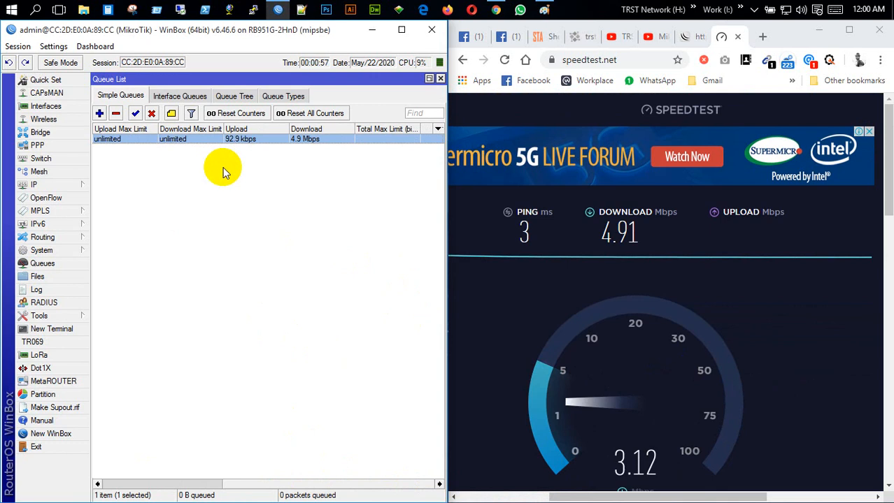
Step: Maximize WinBox and review the custom PCQ-Download and PCQ-Upload entries among the queue types
{"action": "left_click", "coordinate": [402, 30]}
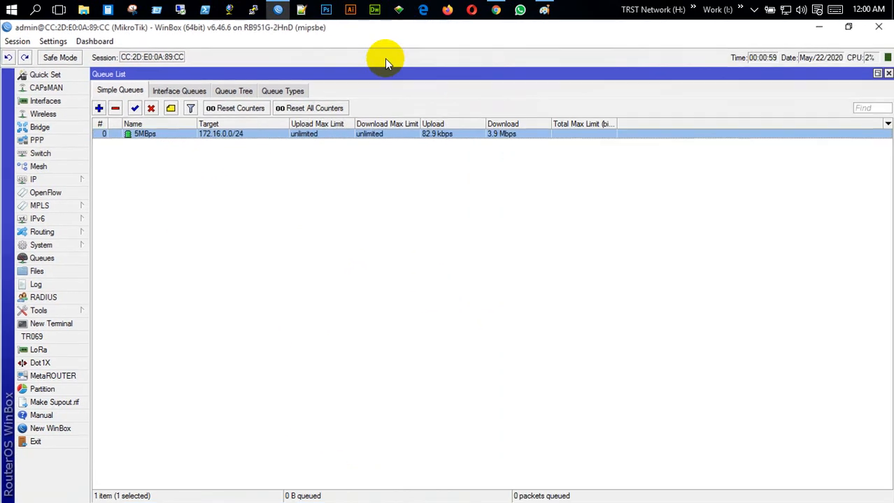
{"action": "left_click", "coordinate": [276, 90]}
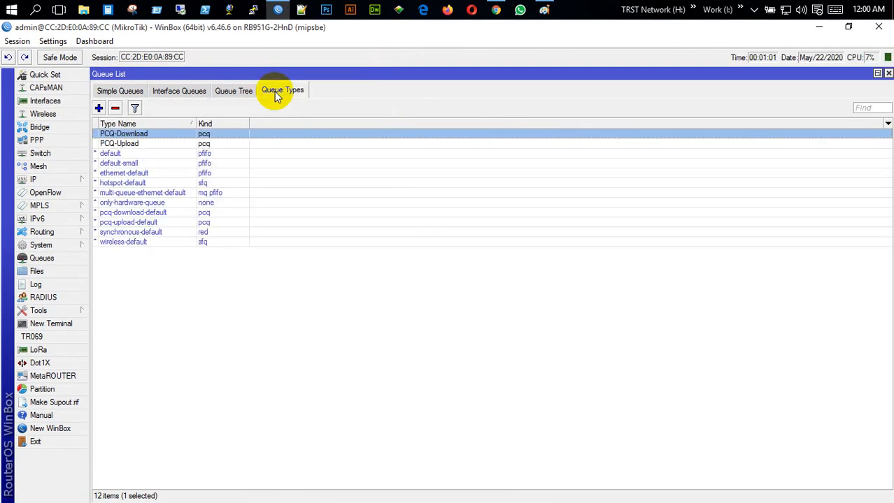
{"action": "left_click", "coordinate": [137, 144]}
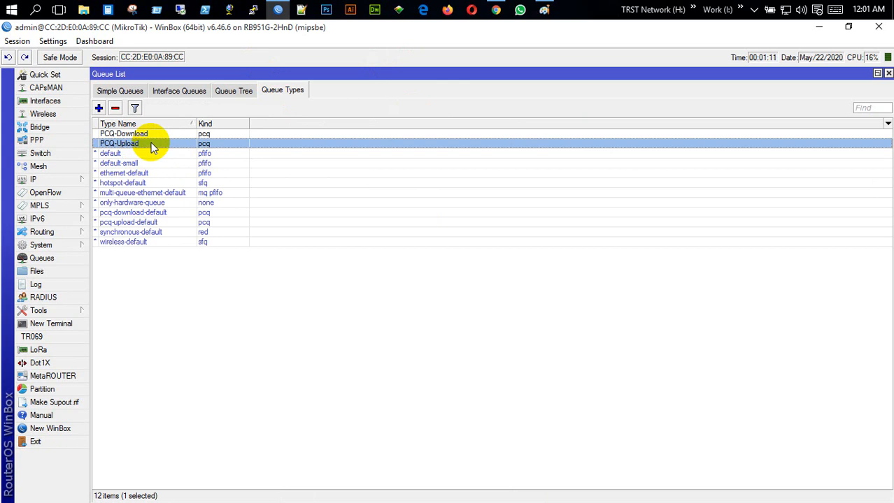
Step: Set both the upload and download queue types of the 5MBps simple queue to default-small and save it
{"action": "left_click", "coordinate": [121, 90]}
{"action": "double_click", "coordinate": [150, 134]}
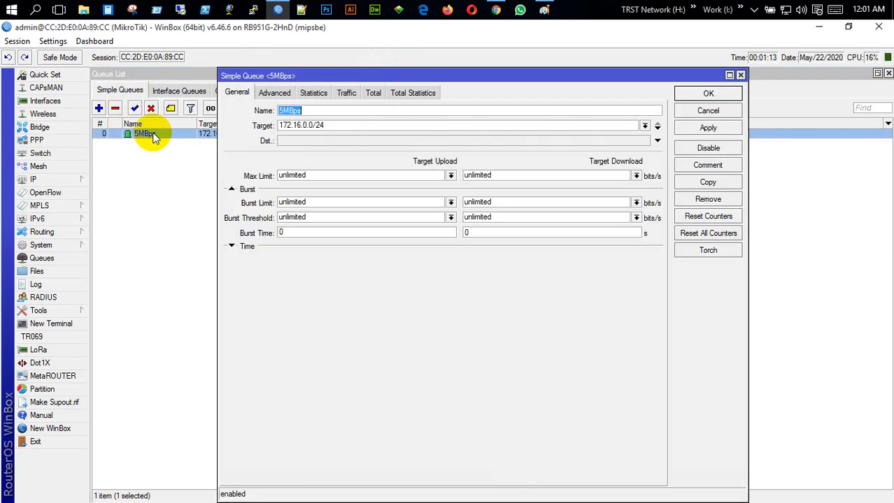
{"action": "left_click", "coordinate": [276, 92]}
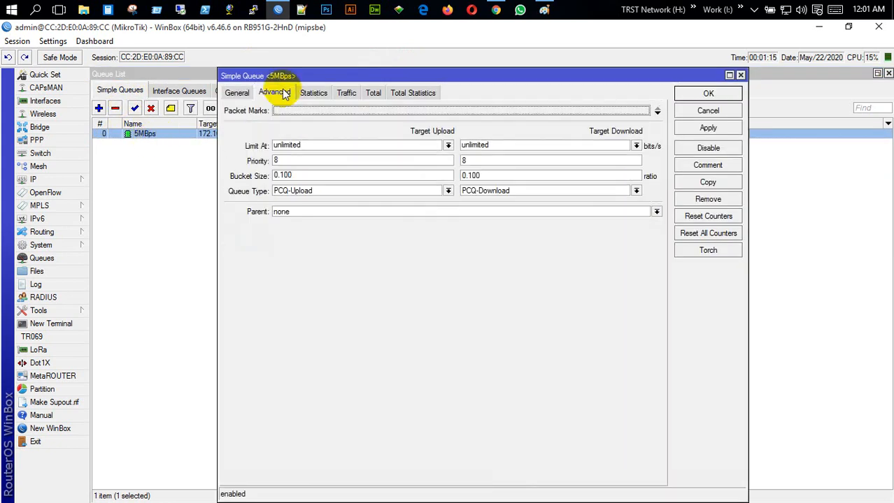
{"action": "left_click", "coordinate": [448, 191]}
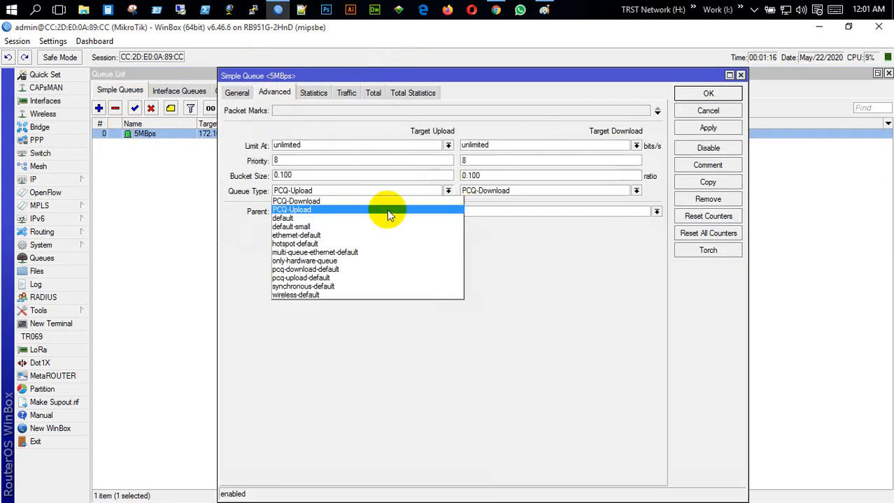
{"action": "left_click", "coordinate": [323, 235]}
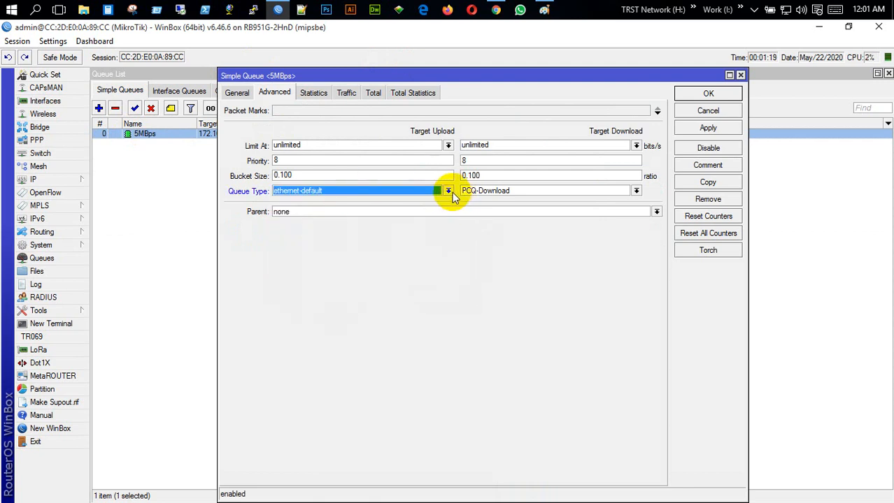
{"action": "left_click", "coordinate": [401, 192]}
{"action": "left_click", "coordinate": [356, 227]}
{"action": "left_click", "coordinate": [635, 191]}
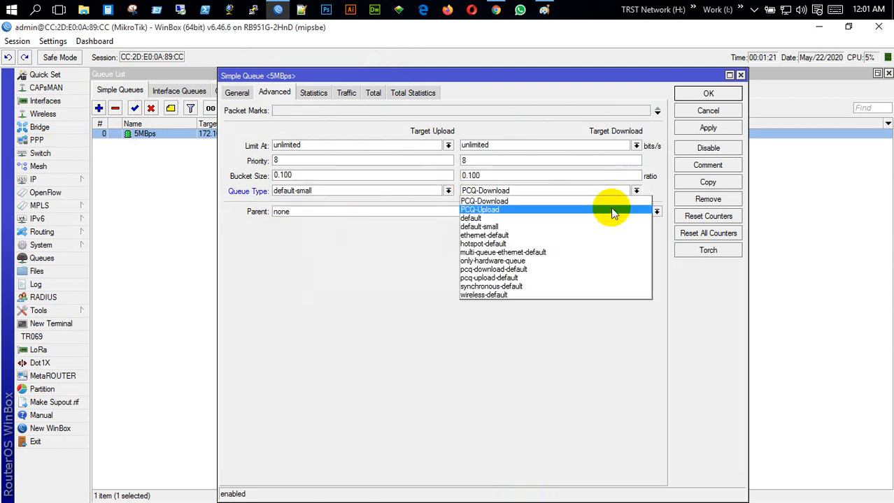
{"action": "left_click", "coordinate": [538, 228]}
{"action": "left_click", "coordinate": [727, 96]}
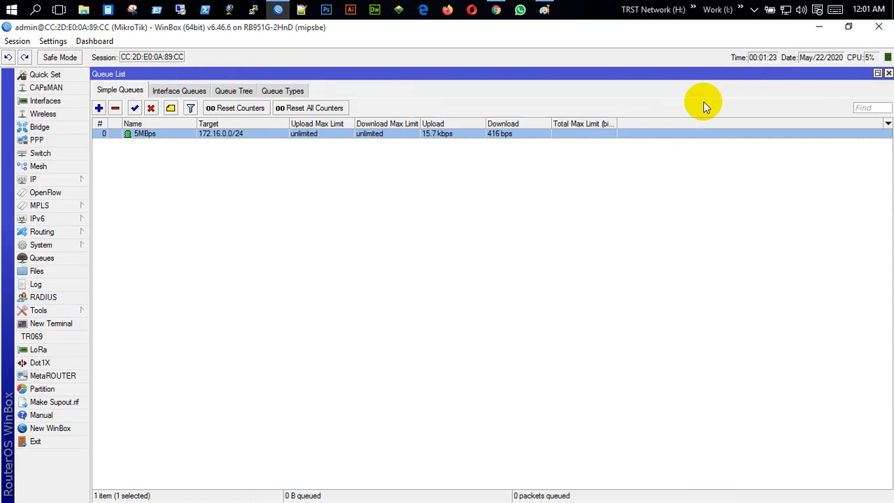
Step: Delete the custom PCQ-Download and PCQ-Upload queue types
{"action": "left_click", "coordinate": [281, 91]}
{"action": "left_click", "coordinate": [138, 134]}
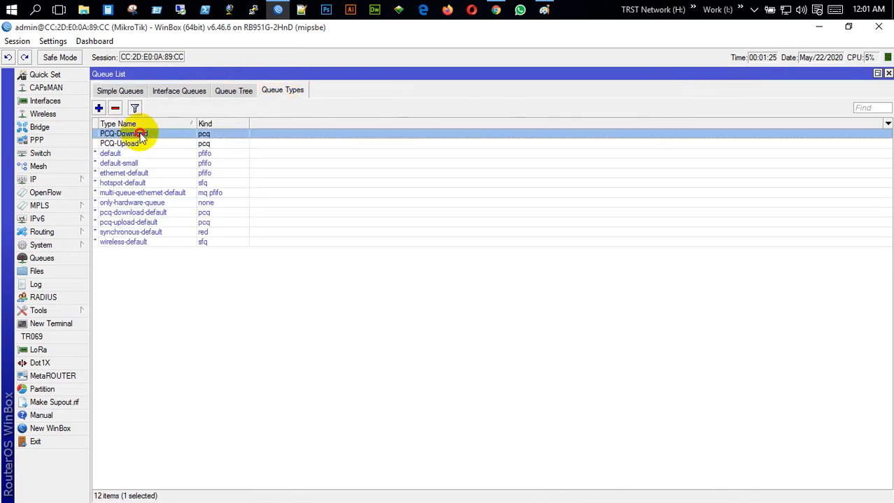
{"action": "left_click", "coordinate": [143, 144], "text": "ctrl"}
{"action": "left_click", "coordinate": [115, 108]}
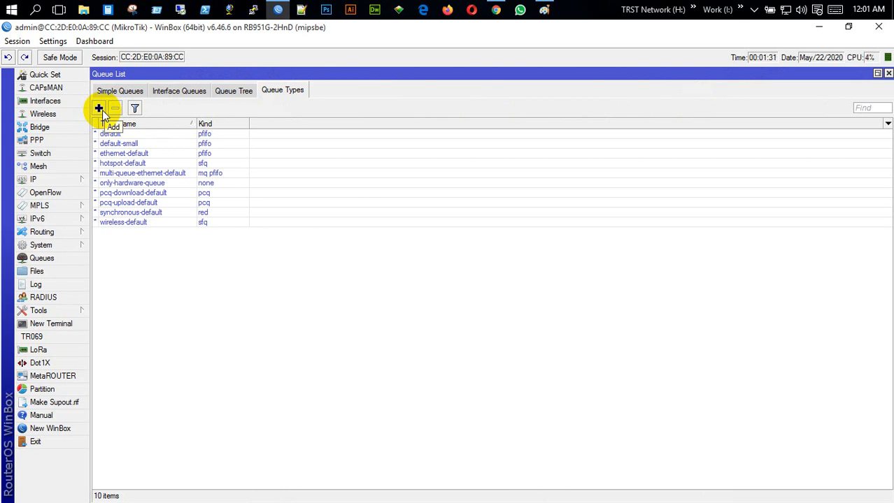
Step: Create a queue type named PCQ-Up/Down of kind pcq with a 5M rate, classified by both source and destination address
{"action": "left_click", "coordinate": [99, 109]}
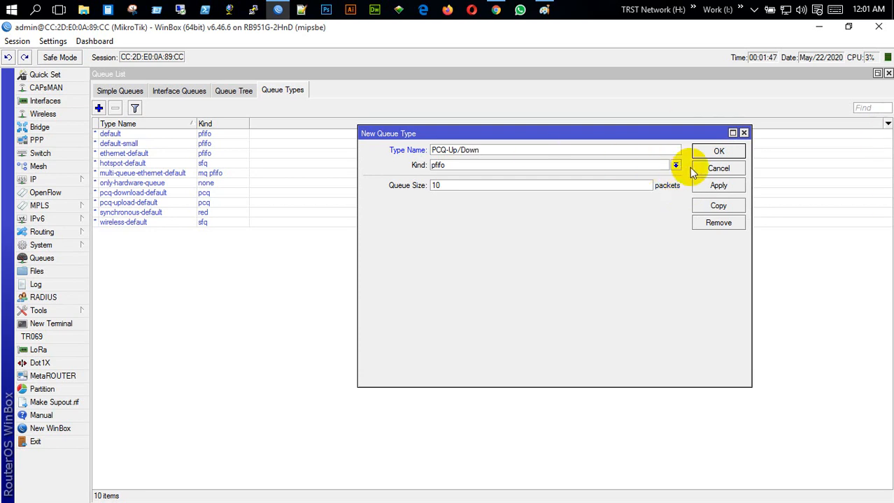
{"action": "left_click", "coordinate": [678, 165]}
{"action": "left_click", "coordinate": [524, 209]}
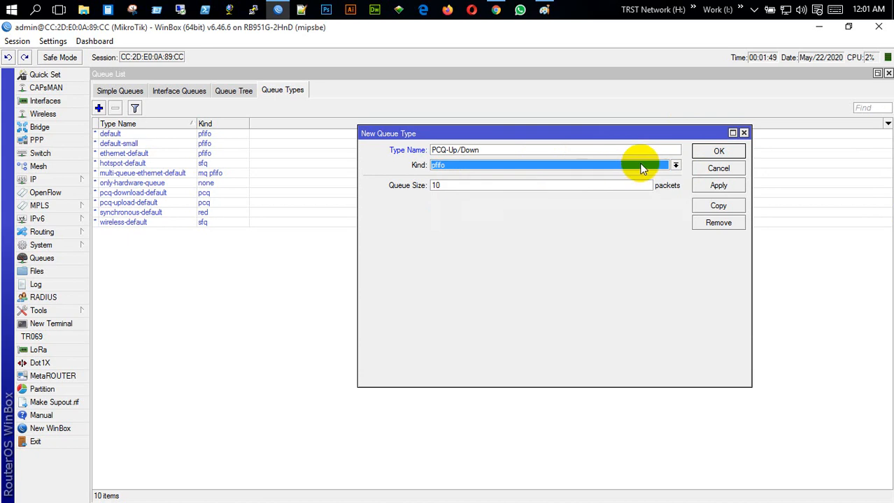
{"action": "left_click", "coordinate": [675, 165]}
{"action": "left_click", "coordinate": [459, 201]}
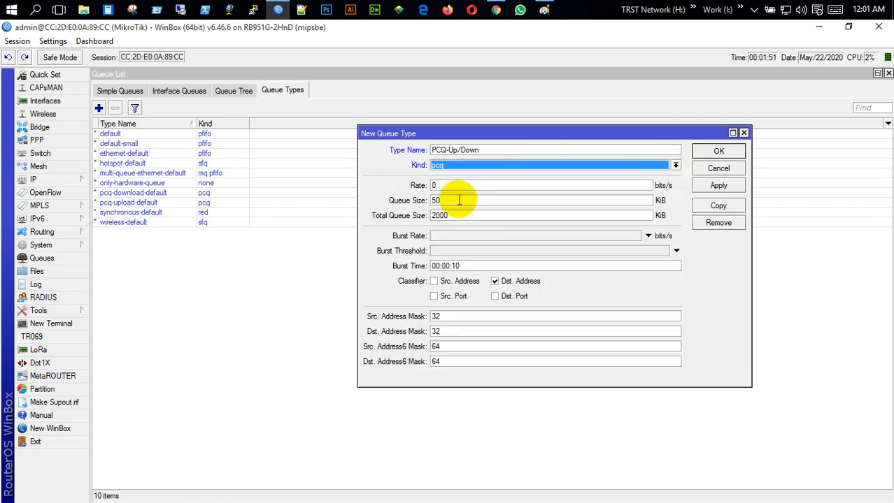
{"action": "left_click_drag", "start_coordinate": [449, 187], "coordinate": [421, 186]}
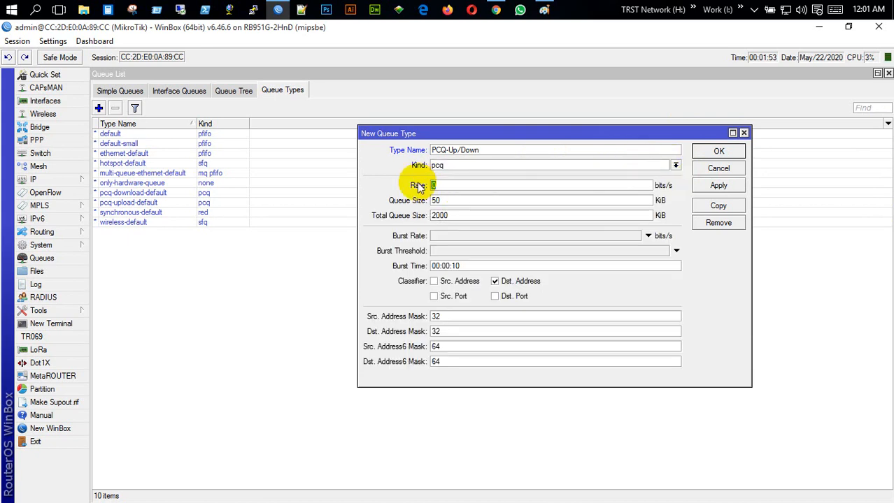
{"action": "type", "text": "5M"}
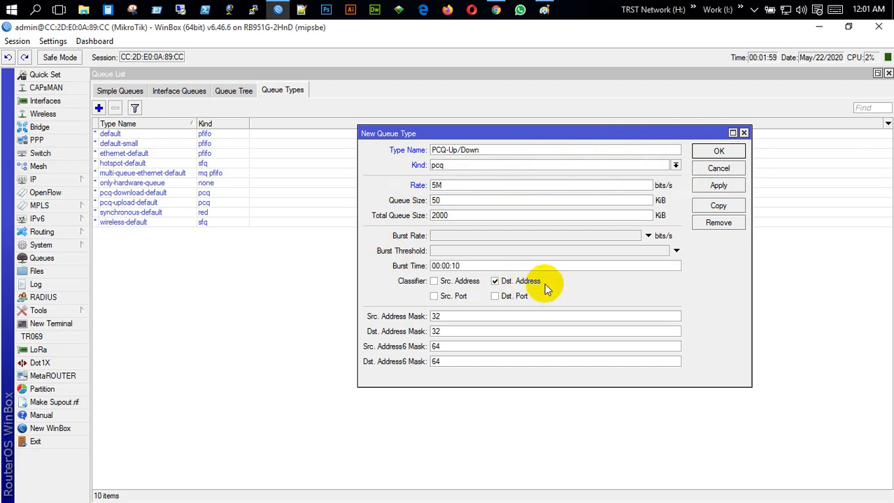
{"action": "left_click", "coordinate": [435, 282]}
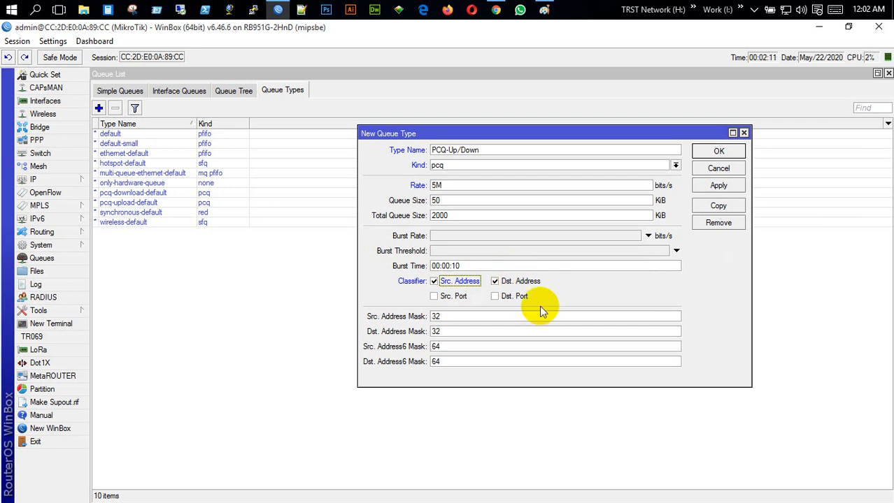
{"action": "left_click", "coordinate": [703, 186]}
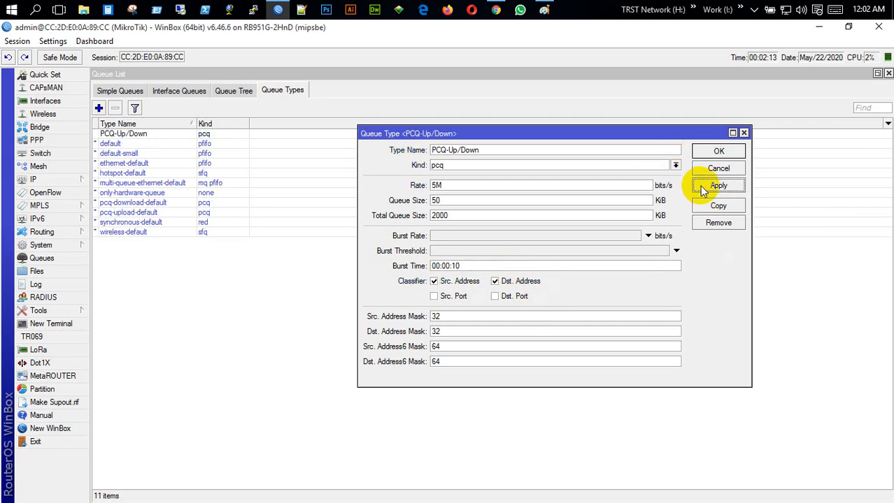
{"action": "left_click", "coordinate": [716, 151]}
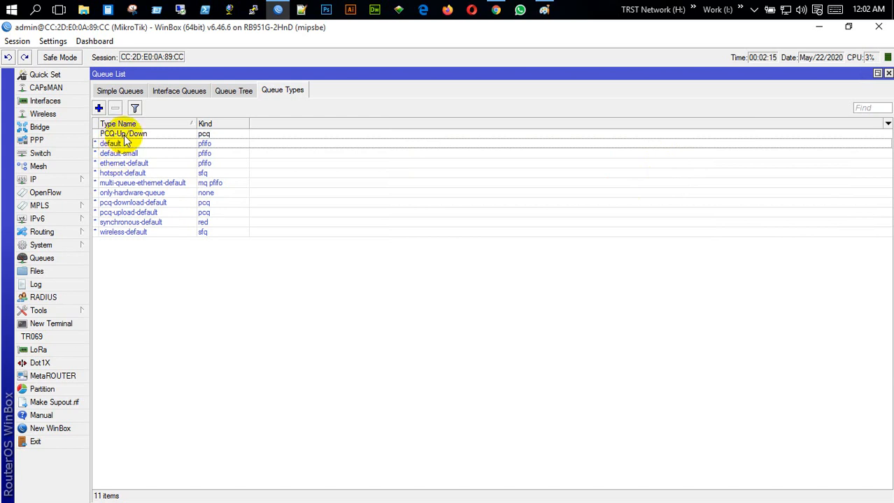
Step: Assign the PCQ-Up/Down queue type to both target upload and target download of the 5MBps simple queue
{"action": "left_click", "coordinate": [121, 90]}
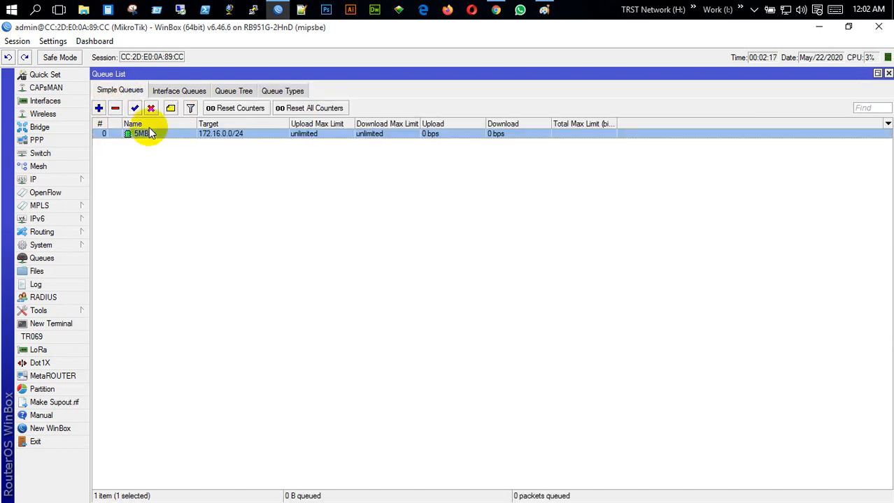
{"action": "left_click", "coordinate": [201, 134]}
{"action": "double_click", "coordinate": [200, 135]}
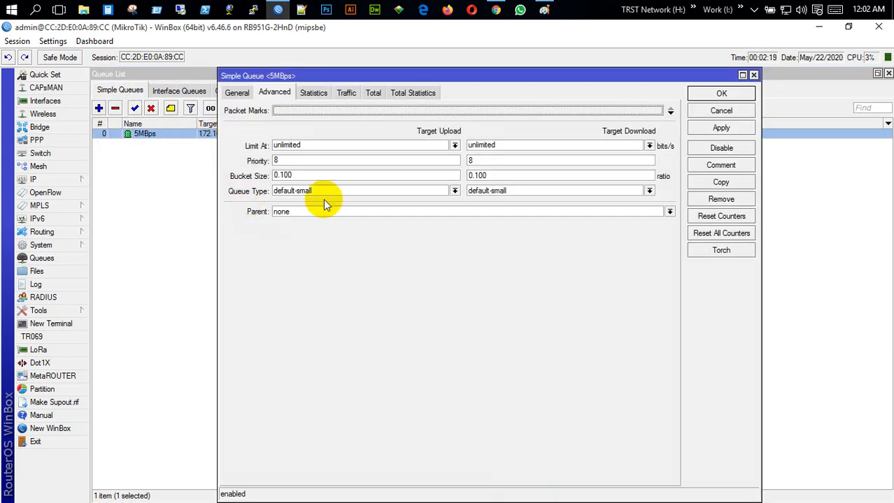
{"action": "left_click", "coordinate": [454, 190]}
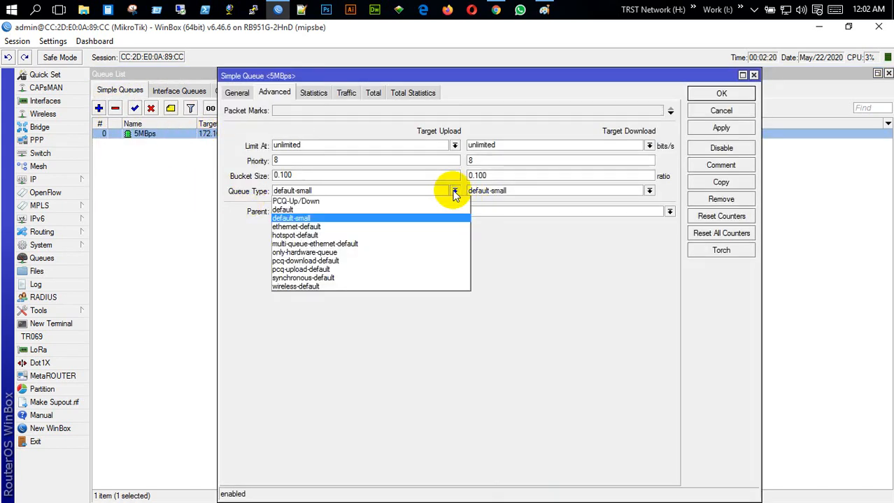
{"action": "left_click", "coordinate": [356, 201]}
{"action": "left_click", "coordinate": [650, 191]}
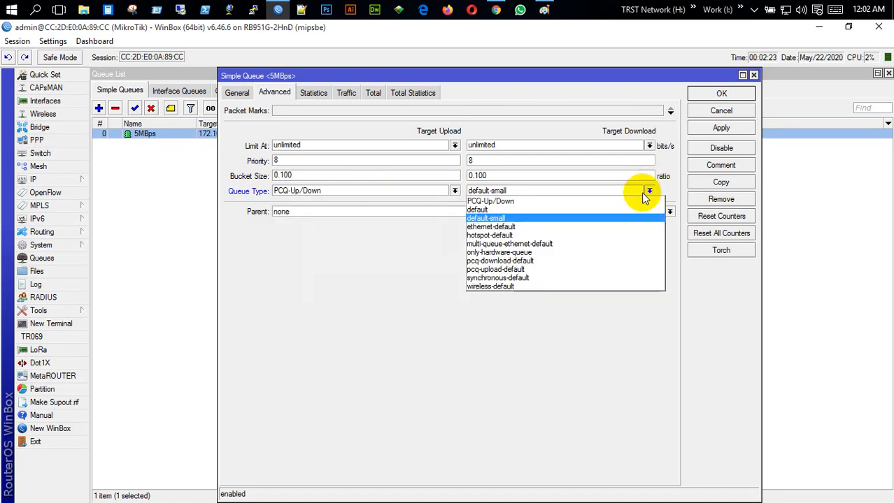
{"action": "left_click", "coordinate": [618, 201]}
{"action": "left_click", "coordinate": [721, 128]}
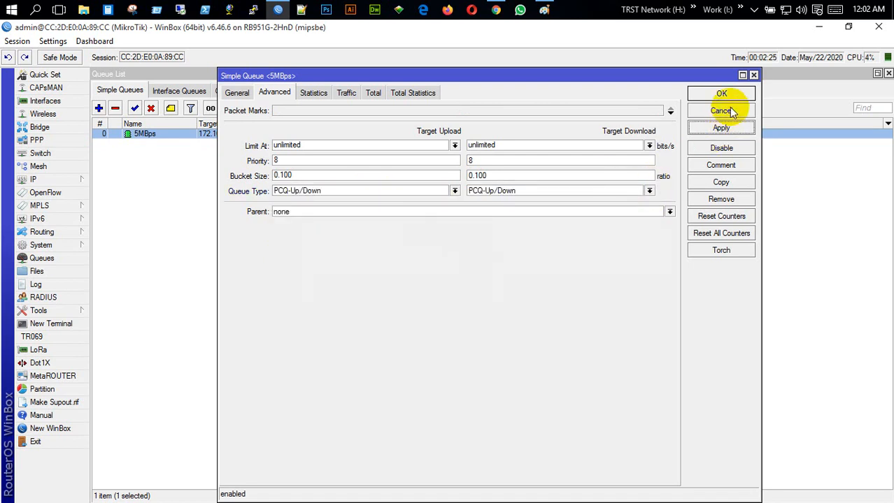
{"action": "left_click", "coordinate": [721, 93]}
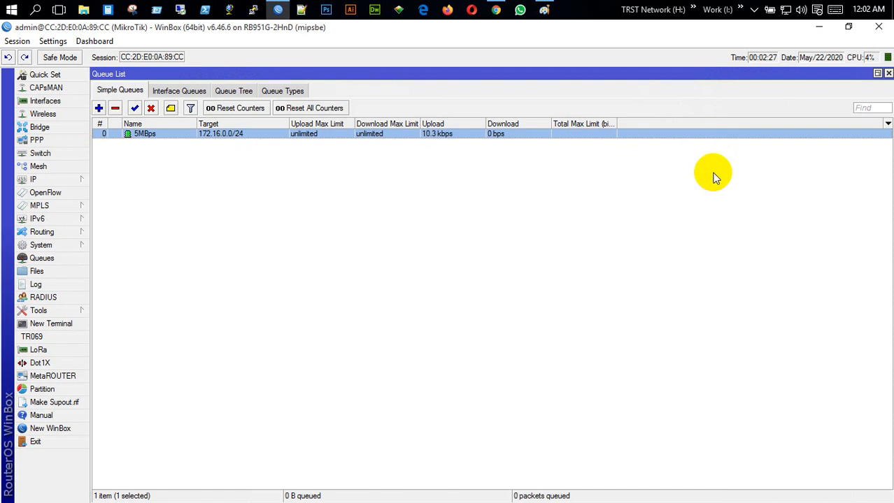
Step: Rename the PCQ-Up/Down queue type to PCQ-Up/Down-5M
{"action": "left_click", "coordinate": [283, 90]}
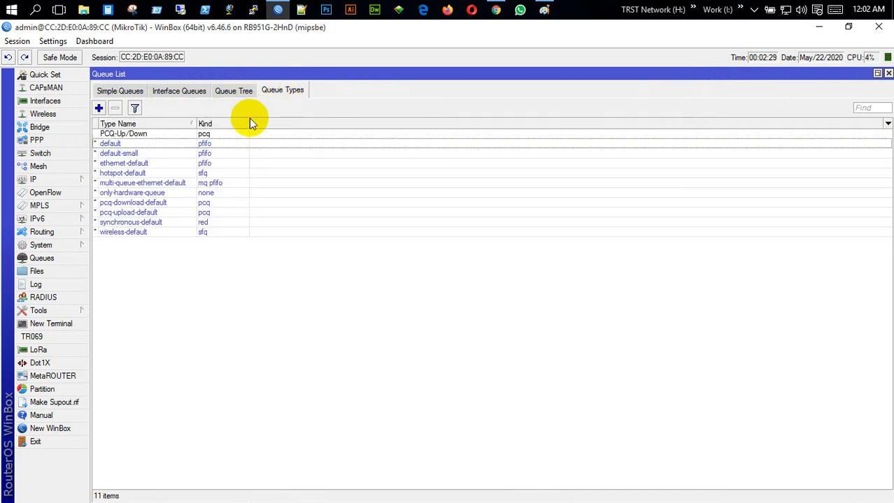
{"action": "double_click", "coordinate": [175, 132]}
{"action": "left_click", "coordinate": [500, 148]}
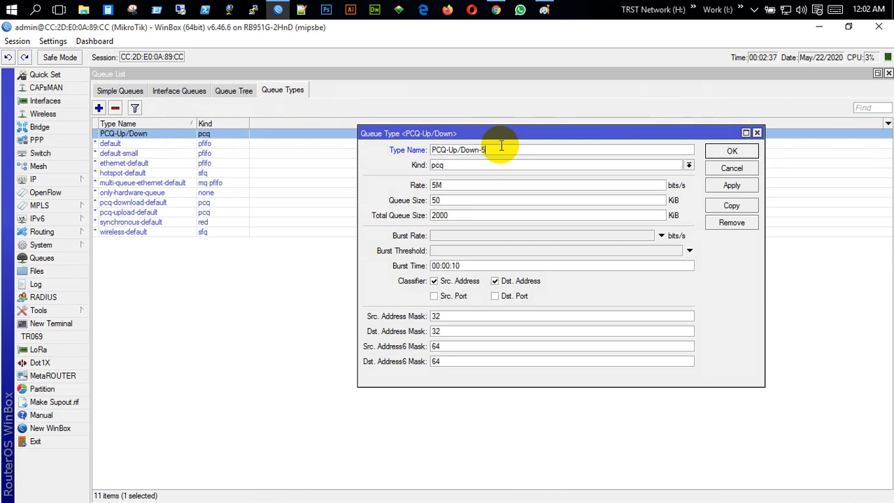
{"action": "key", "text": "Return"}
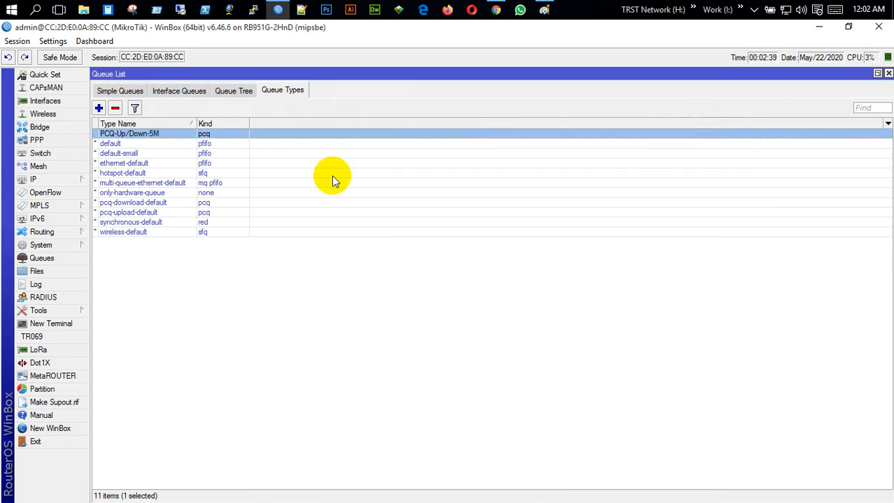
Step: Check which queue types the 5MBps simple queue uses for upload and download
{"action": "left_click", "coordinate": [126, 91]}
{"action": "double_click", "coordinate": [168, 134]}
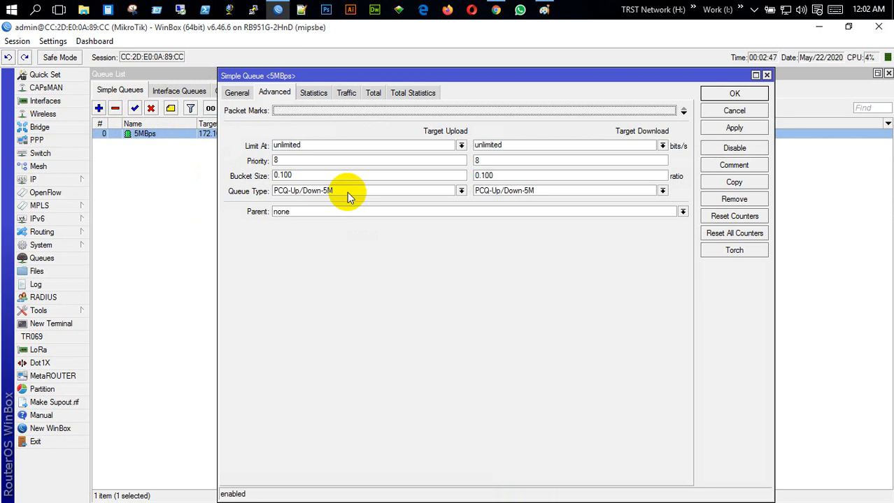
{"action": "left_click", "coordinate": [724, 95]}
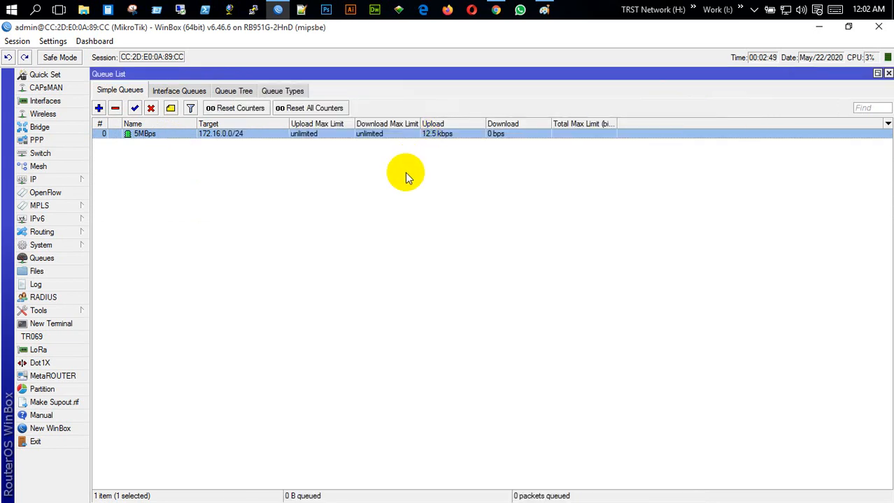
Step: Tile WinBox beside Chrome, rerun the Ookla Speedtest and compare its results with the 5MBps queue's upload and download rates
{"action": "left_click_drag", "start_coordinate": [563, 29], "coordinate": [2, 187]}
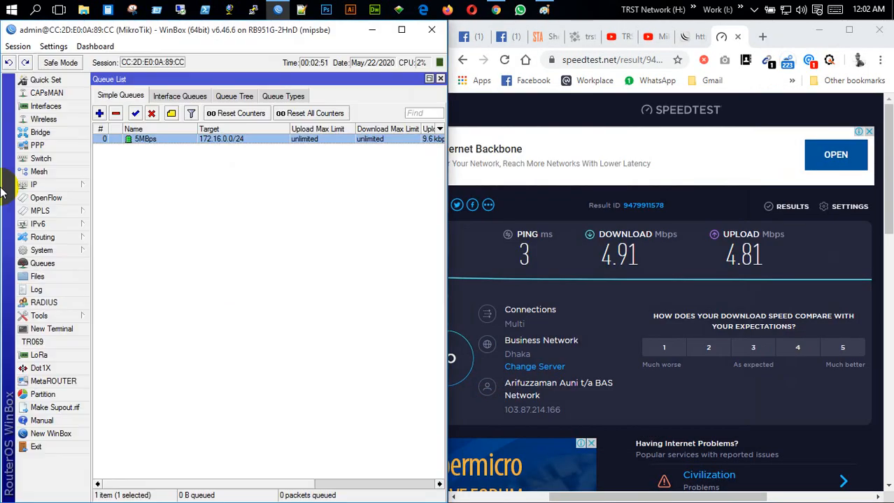
{"action": "scroll", "coordinate": [619, 382], "scroll_direction": "down", "scroll_amount": 1}
{"action": "scroll", "coordinate": [619, 382], "scroll_direction": "up", "scroll_amount": 1}
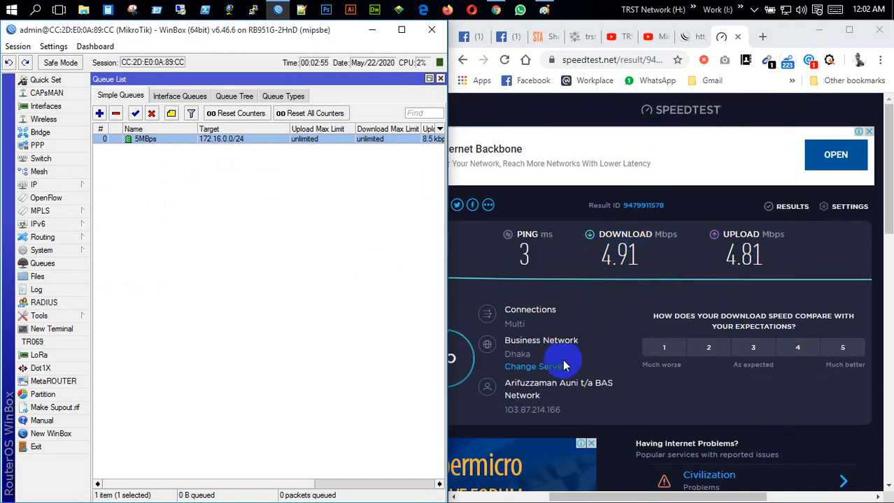
{"action": "left_click_drag", "start_coordinate": [752, 500], "coordinate": [706, 501]}
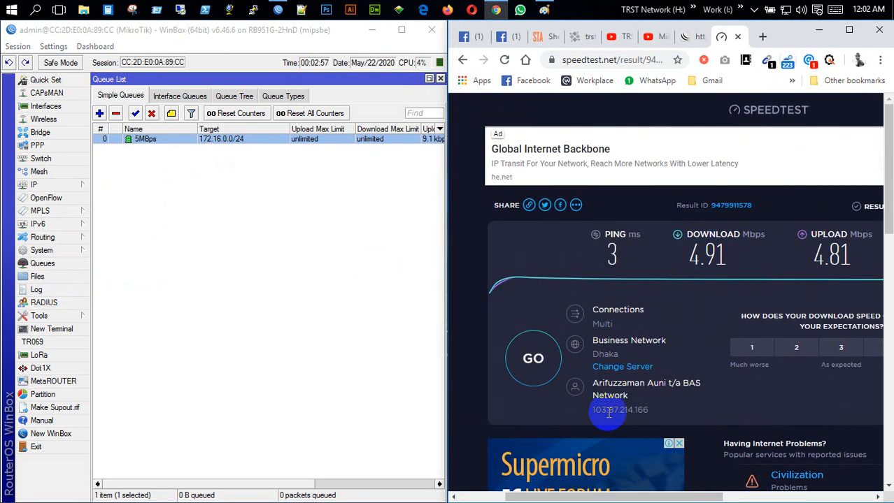
{"action": "left_click", "coordinate": [535, 364]}
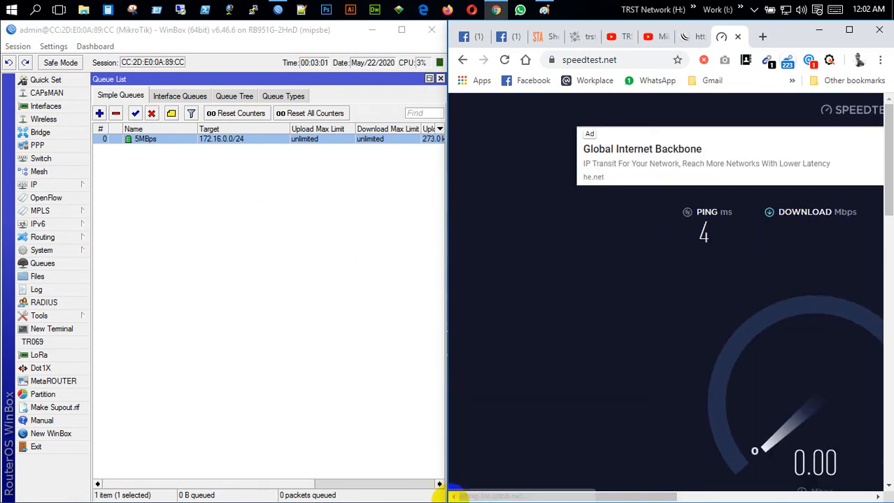
{"action": "left_click", "coordinate": [294, 485]}
{"action": "left_click_drag", "start_coordinate": [294, 485], "coordinate": [405, 489]}
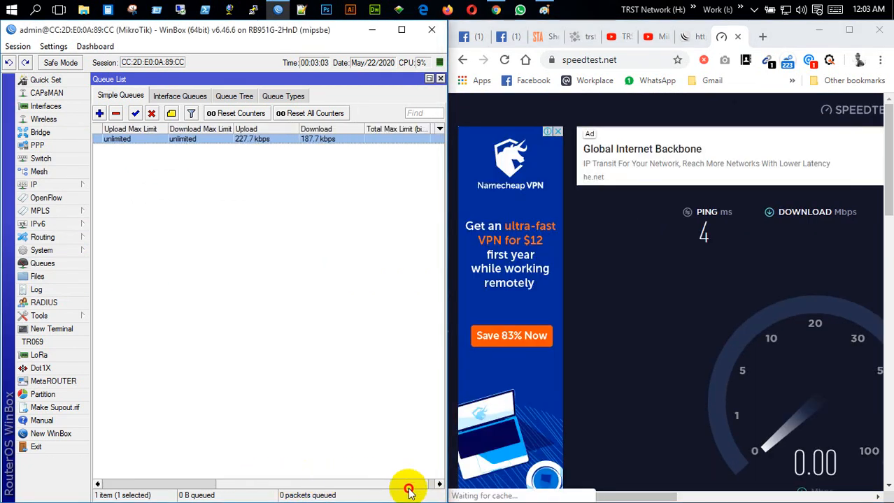
{"action": "left_click_drag", "start_coordinate": [636, 498], "coordinate": [731, 498]}
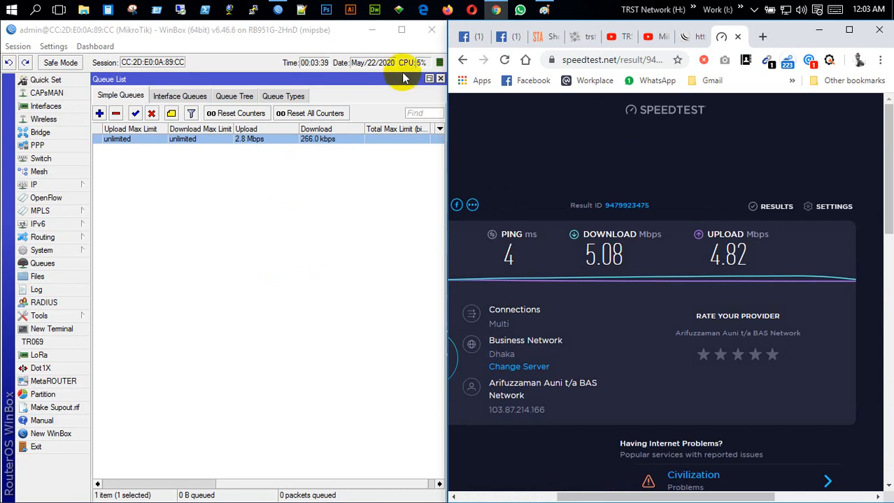
Step: Maximize WinBox and review the 5MBps queue's limit-at, priority, queue type and max limit settings, plus the list of queue types
{"action": "left_click", "coordinate": [401, 29]}
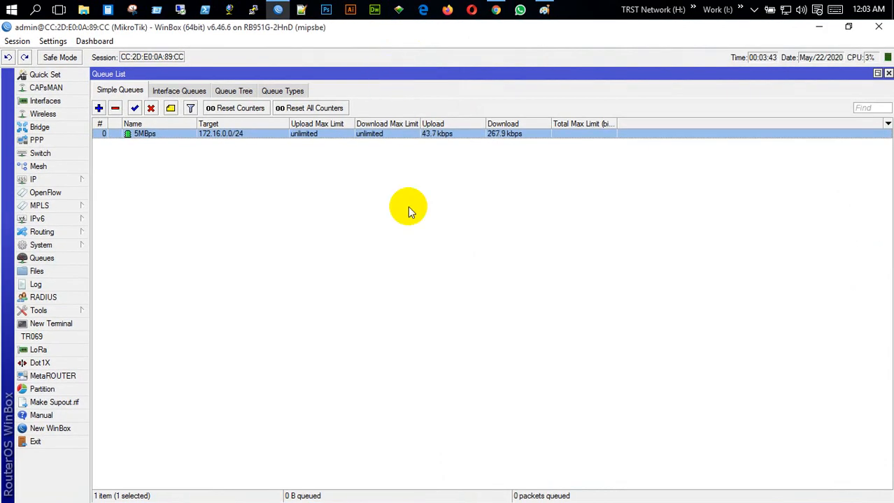
{"action": "double_click", "coordinate": [208, 134]}
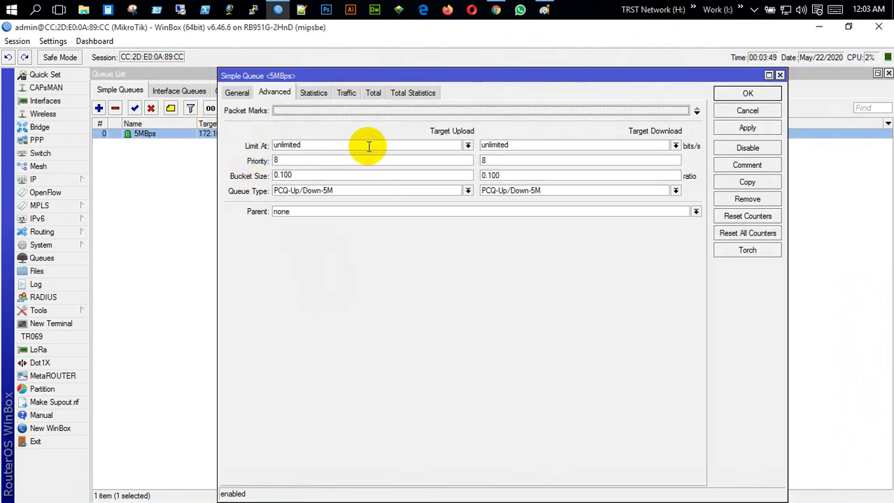
{"action": "left_click", "coordinate": [467, 145]}
{"action": "left_click", "coordinate": [467, 145]}
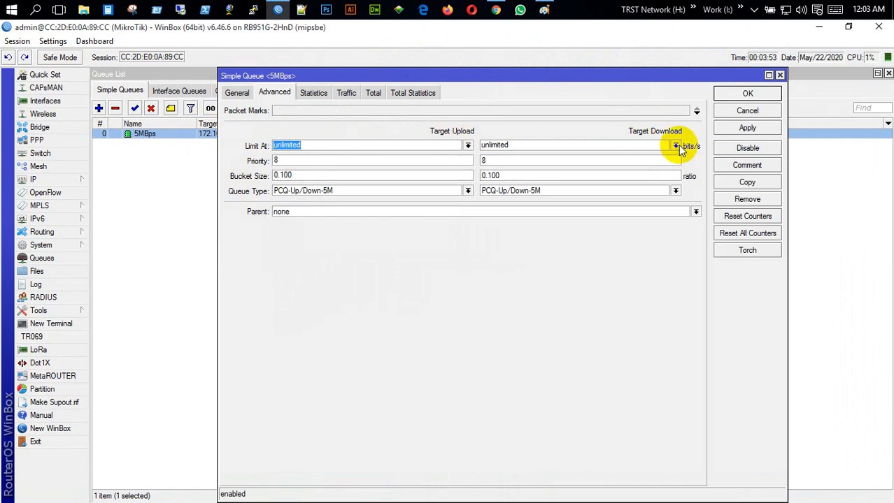
{"action": "left_click", "coordinate": [294, 164]}
{"action": "left_click", "coordinate": [553, 163]}
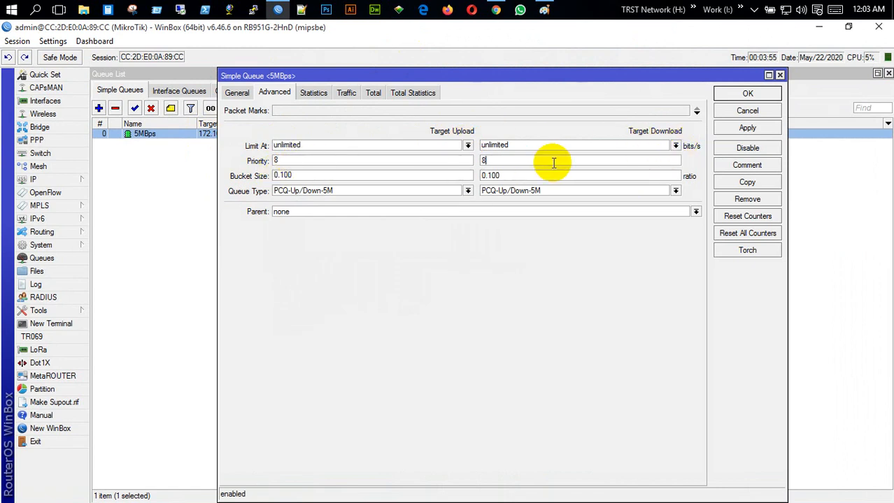
{"action": "left_click", "coordinate": [238, 92]}
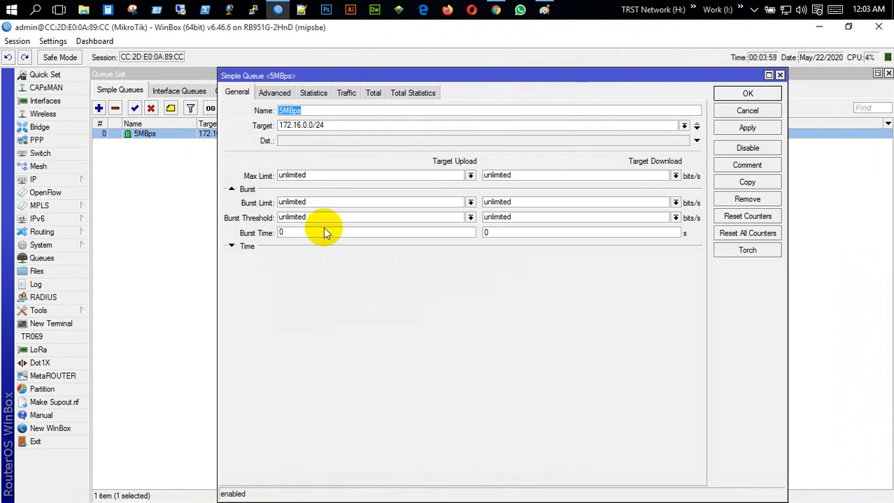
{"action": "double_click", "coordinate": [276, 174]}
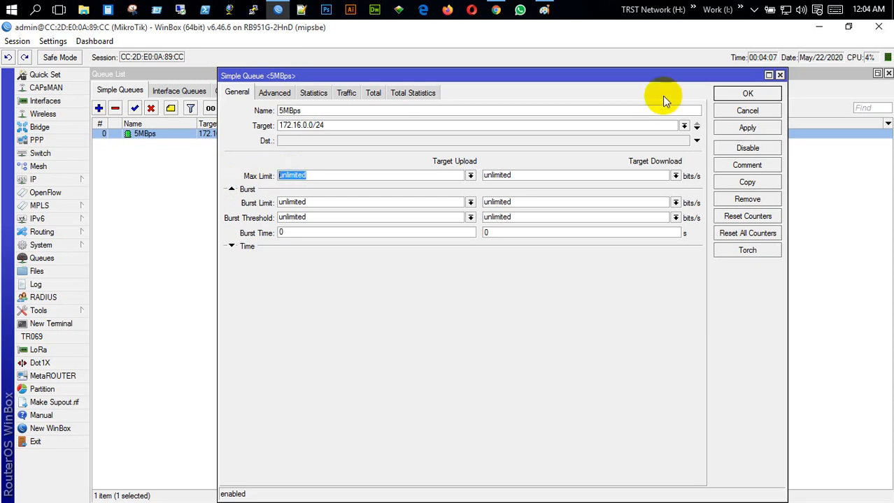
{"action": "left_click", "coordinate": [779, 75]}
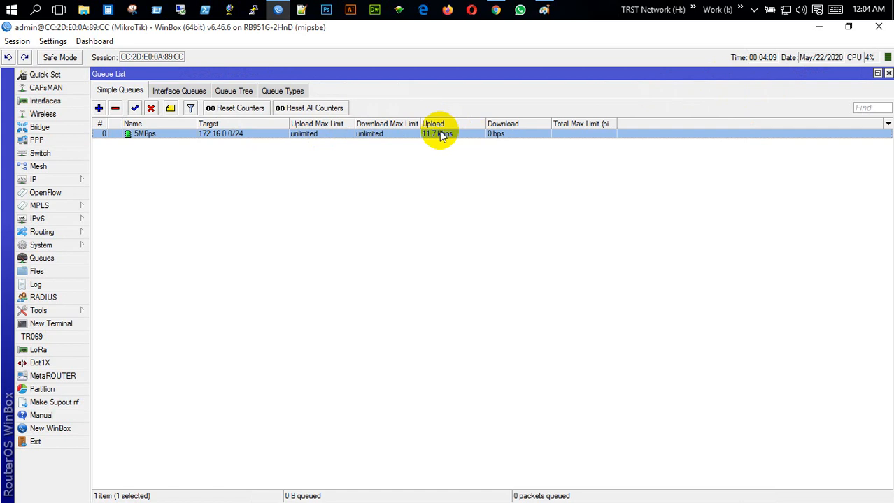
{"action": "left_click", "coordinate": [295, 93]}
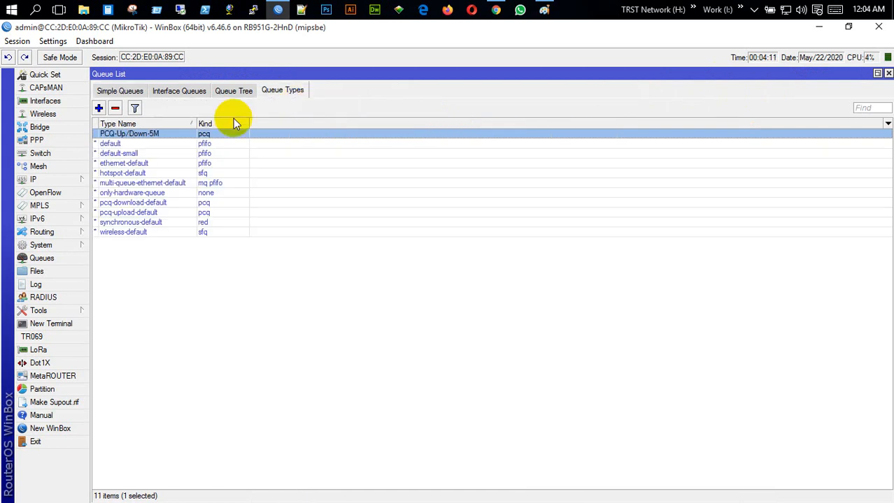
{"action": "left_click", "coordinate": [130, 90]}
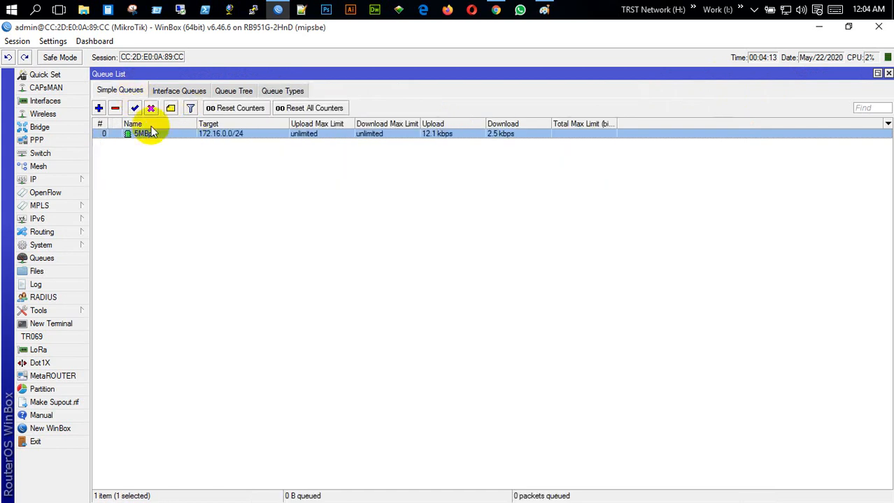
Step: Set the 5MBps simple queue's max limit to 5M for both target upload and target download
{"action": "left_click", "coordinate": [173, 134]}
{"action": "double_click", "coordinate": [172, 135]}
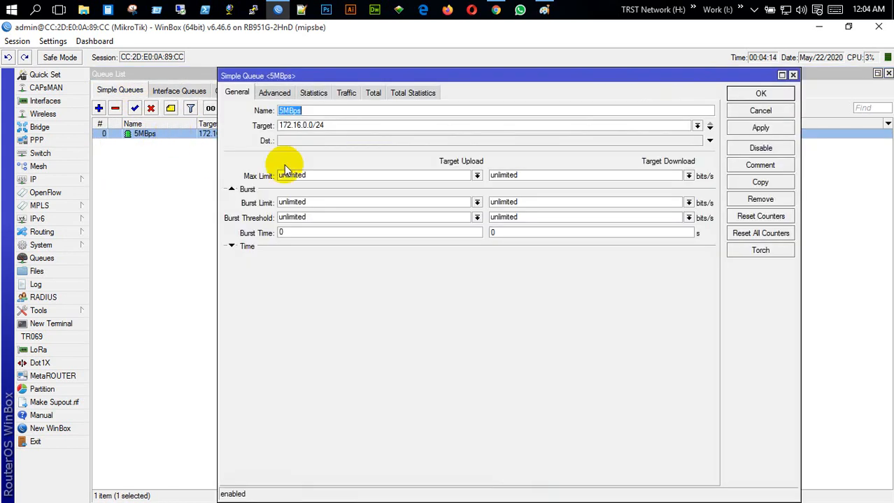
{"action": "left_click", "coordinate": [476, 175]}
{"action": "left_click", "coordinate": [449, 279]}
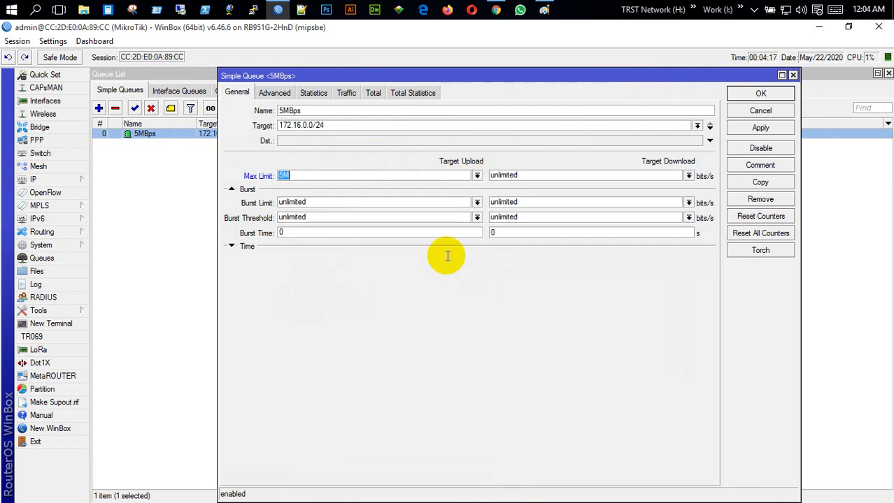
{"action": "left_click", "coordinate": [688, 176]}
{"action": "left_click", "coordinate": [526, 279]}
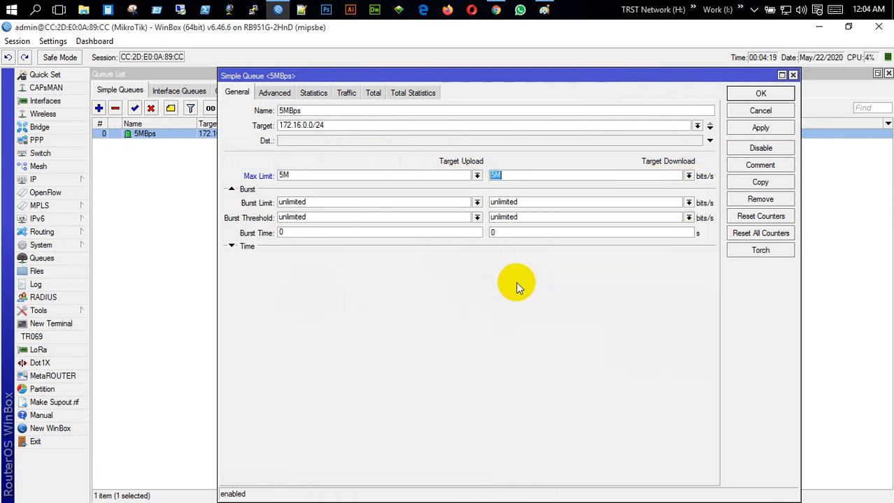
{"action": "left_click", "coordinate": [760, 94]}
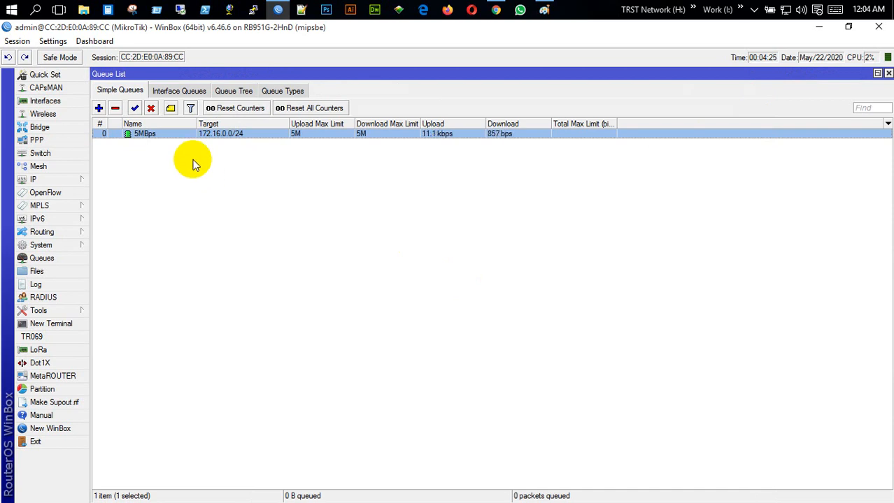
Step: Review the queue types, tile WinBox beside Chrome, rerun the Ookla Speedtest and compare its speeds with the 5MBps queue's rates
{"action": "left_click", "coordinate": [286, 93]}
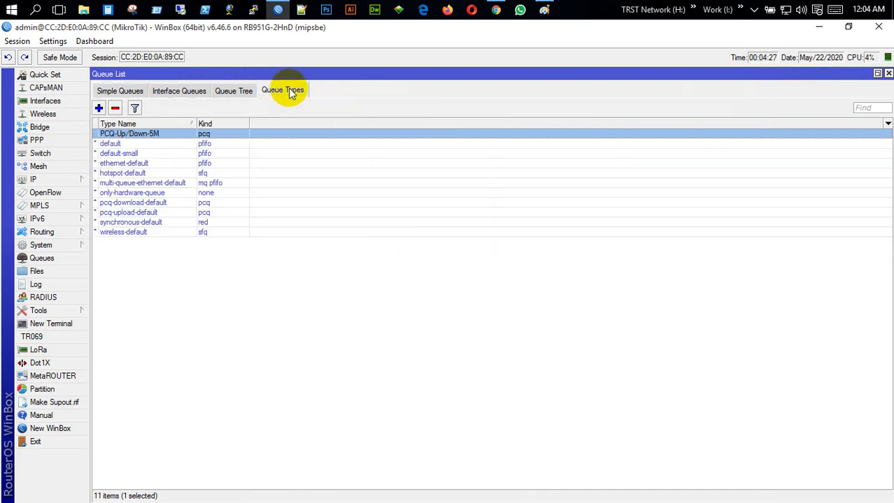
{"action": "left_click", "coordinate": [108, 92]}
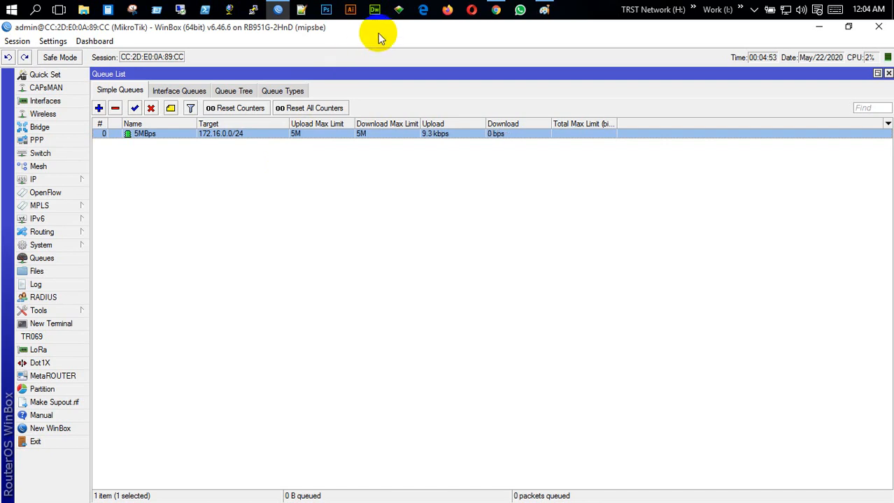
{"action": "left_click_drag", "start_coordinate": [375, 32], "coordinate": [2, 123]}
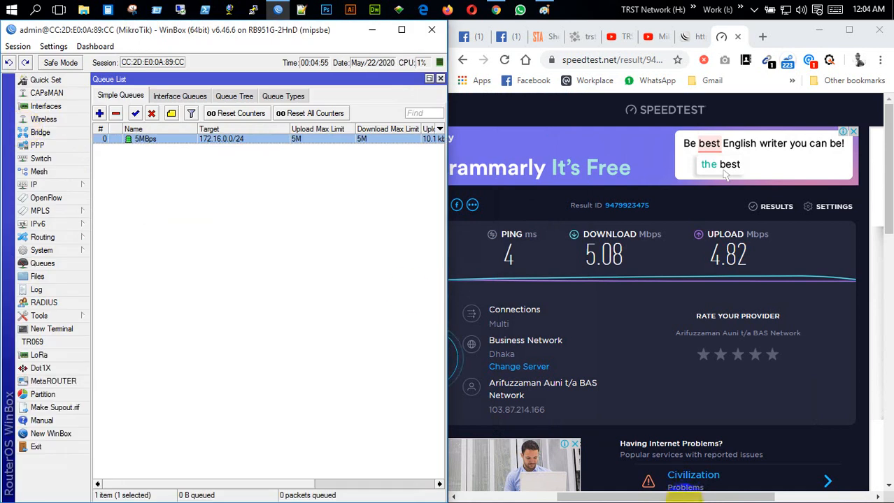
{"action": "left_click", "coordinate": [587, 445]}
{"action": "left_click", "coordinate": [624, 358]}
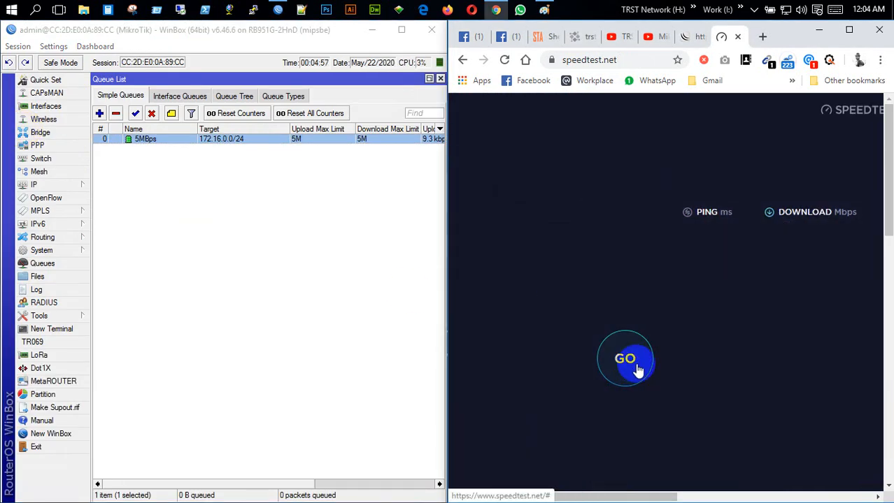
{"action": "left_click_drag", "start_coordinate": [307, 484], "coordinate": [429, 479]}
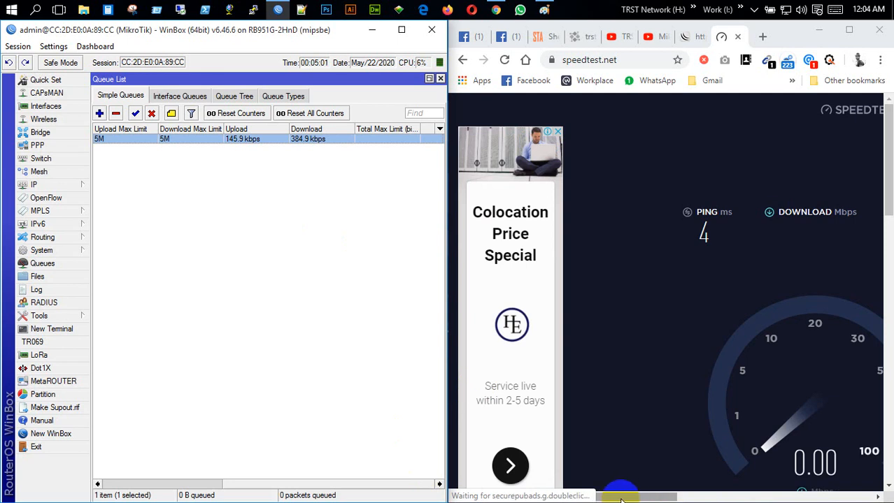
{"action": "left_click_drag", "start_coordinate": [626, 497], "coordinate": [708, 501]}
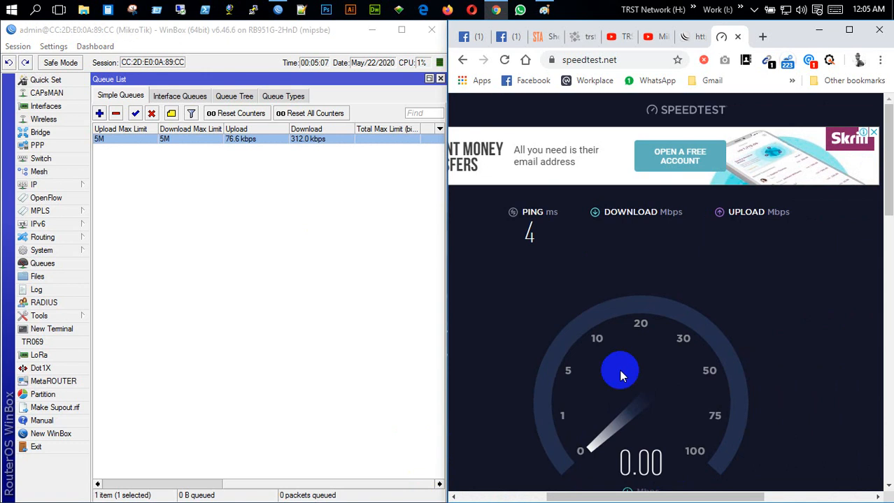
{"action": "scroll", "coordinate": [692, 373], "scroll_direction": "down", "scroll_amount": 1}
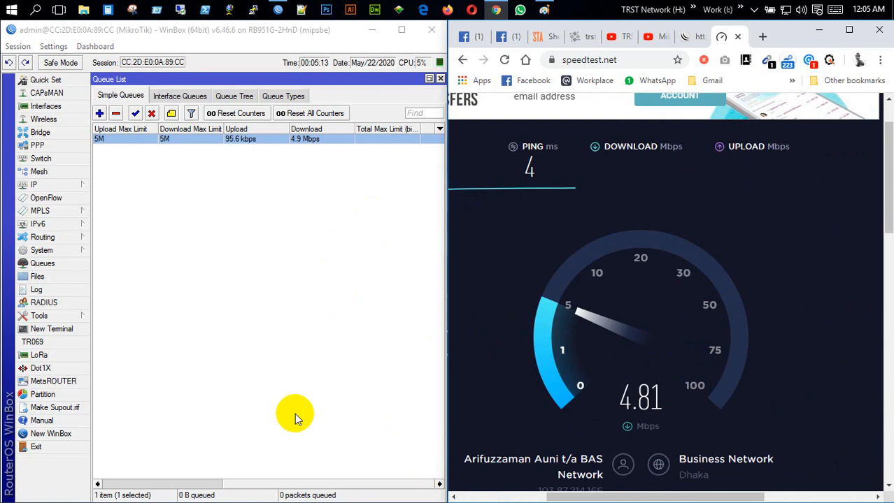
{"action": "left_click_drag", "start_coordinate": [311, 484], "coordinate": [254, 475]}
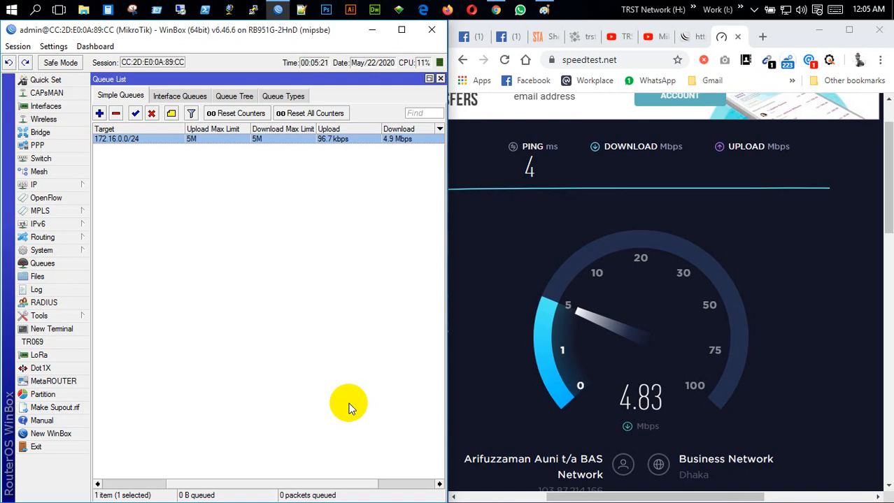
Step: Maximize WinBox and set the 5MBps queue's target upload and target download max limits to unlimited
{"action": "left_click", "coordinate": [400, 33]}
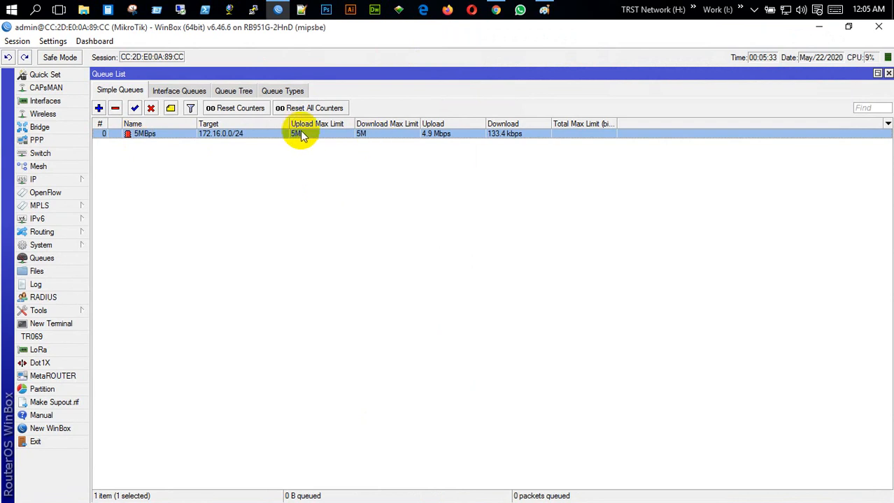
{"action": "double_click", "coordinate": [257, 139]}
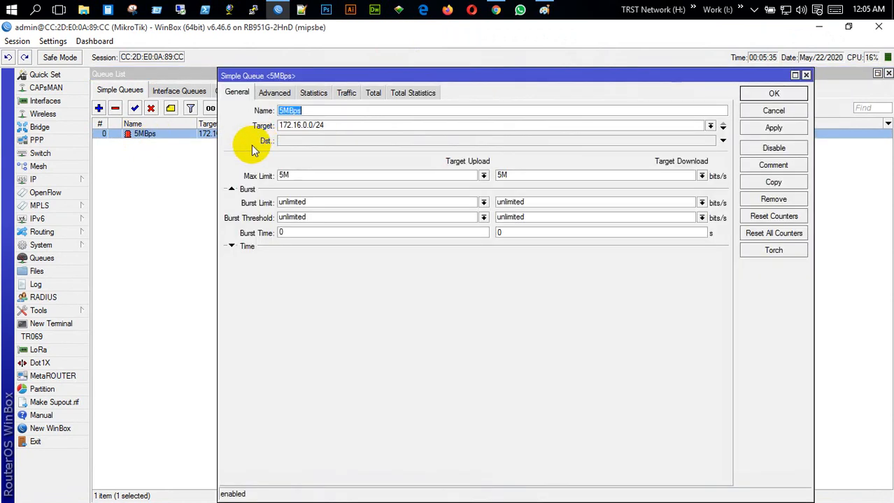
{"action": "left_click", "coordinate": [483, 176]}
{"action": "left_click", "coordinate": [402, 188]}
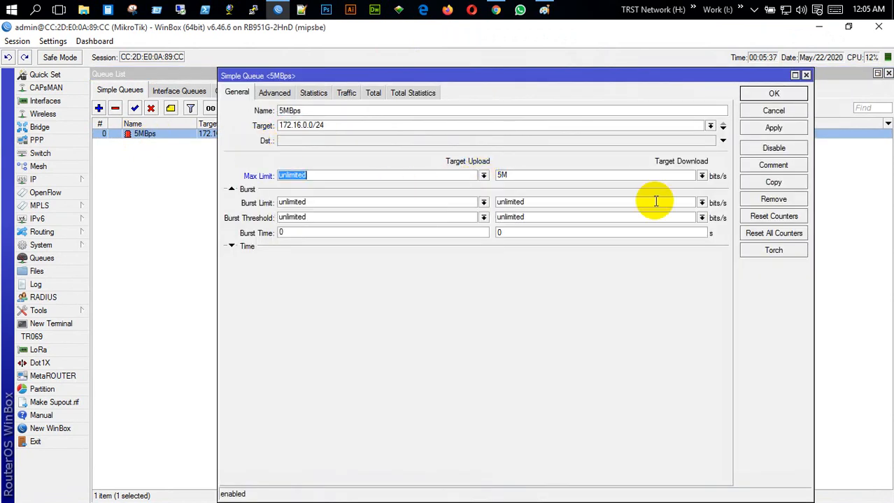
{"action": "left_click", "coordinate": [702, 176]}
{"action": "left_click", "coordinate": [632, 187]}
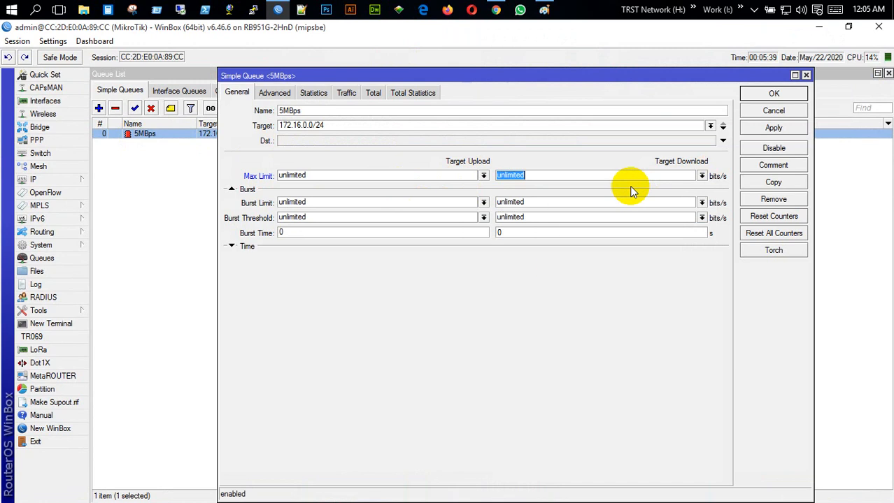
{"action": "left_click", "coordinate": [757, 95]}
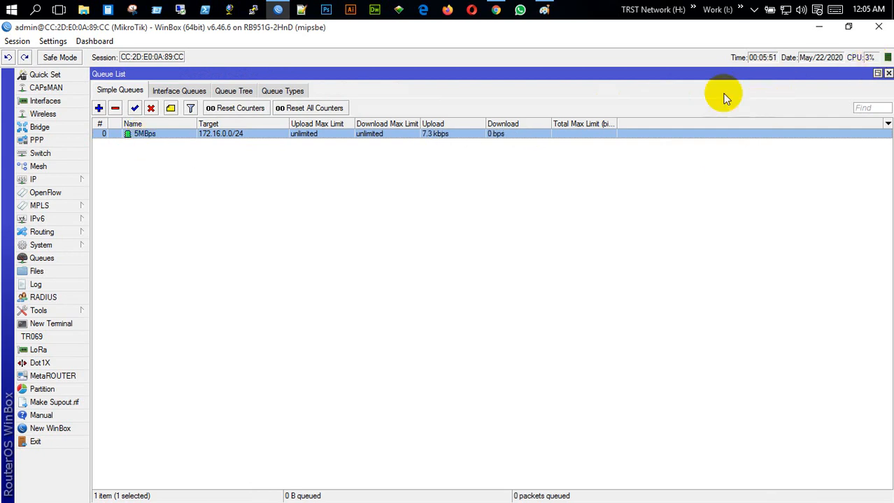
Step: Set the 5MBps queue's upload and download max limits to 5M and rerun the Speedtest in Chrome beside WinBox
{"action": "double_click", "coordinate": [235, 134]}
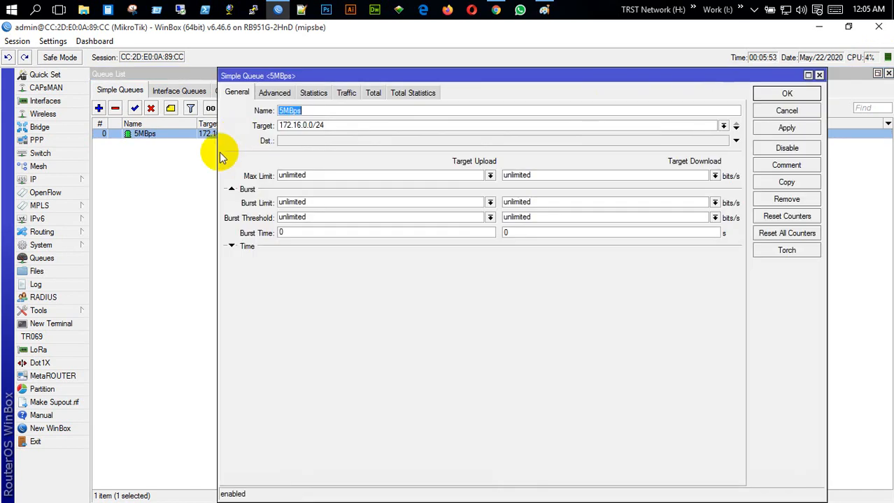
{"action": "left_click", "coordinate": [490, 175]}
{"action": "left_click", "coordinate": [325, 280]}
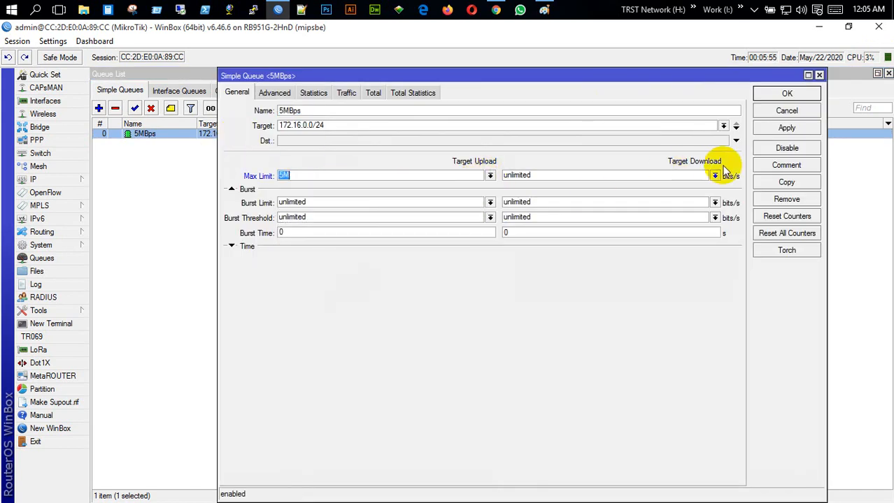
{"action": "left_click", "coordinate": [714, 175]}
{"action": "left_click", "coordinate": [568, 280]}
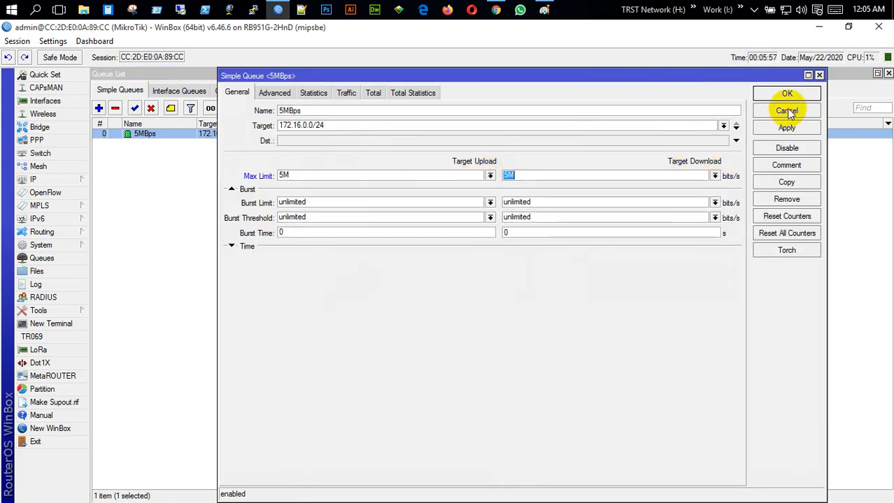
{"action": "left_click", "coordinate": [786, 94]}
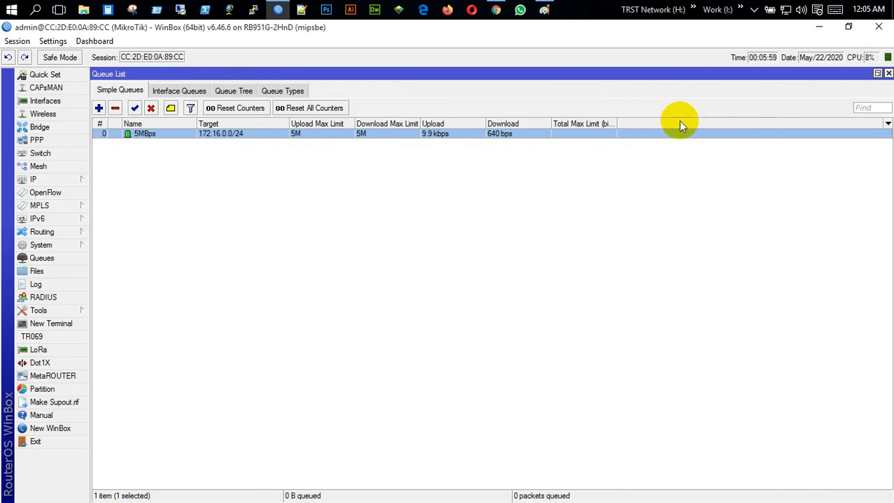
{"action": "left_click_drag", "start_coordinate": [622, 30], "coordinate": [1, 31]}
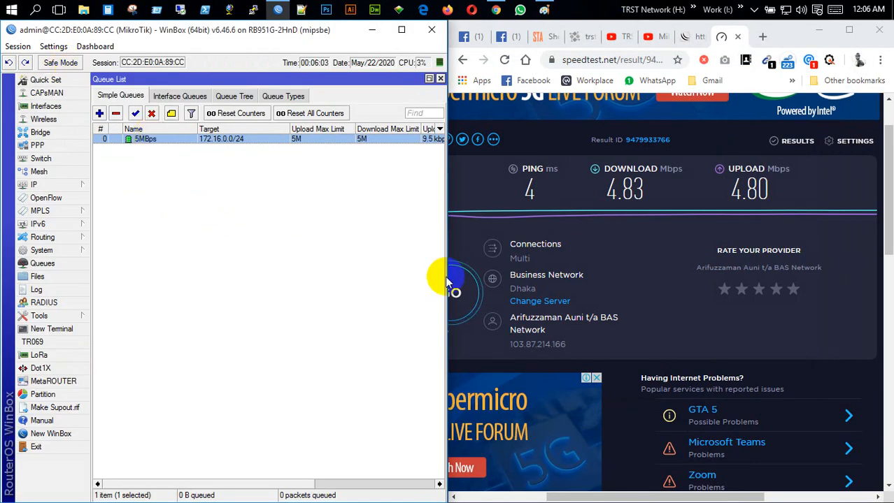
{"action": "left_click", "coordinate": [456, 297]}
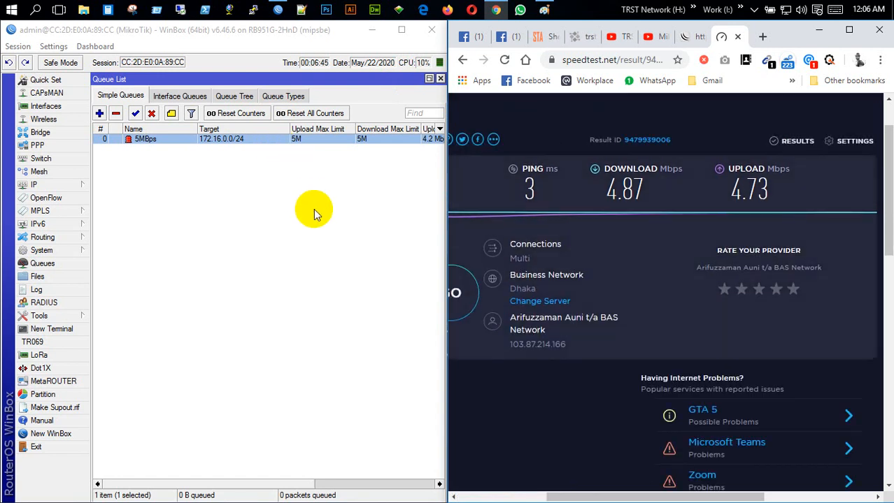
Step: Set the 5MBps queue's target upload and download max limits back to unlimited and rerun the Speedtest in Chrome
{"action": "double_click", "coordinate": [300, 140]}
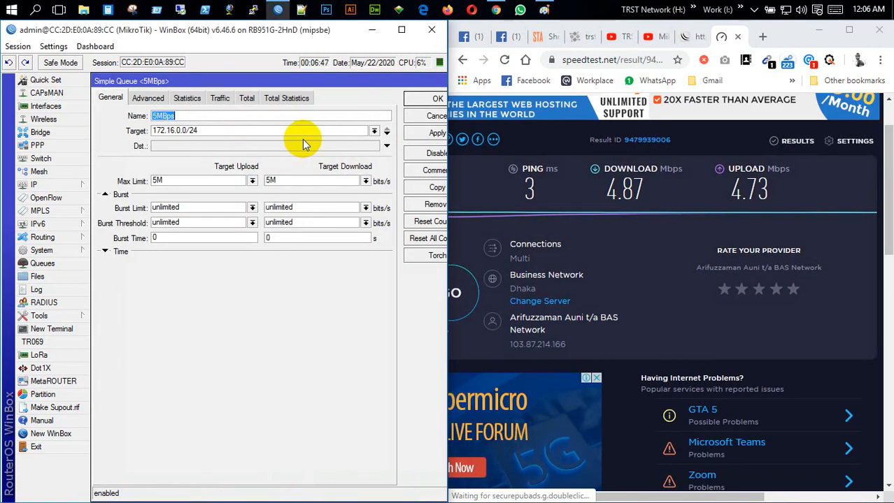
{"action": "left_click", "coordinate": [252, 181]}
{"action": "left_click", "coordinate": [236, 191]}
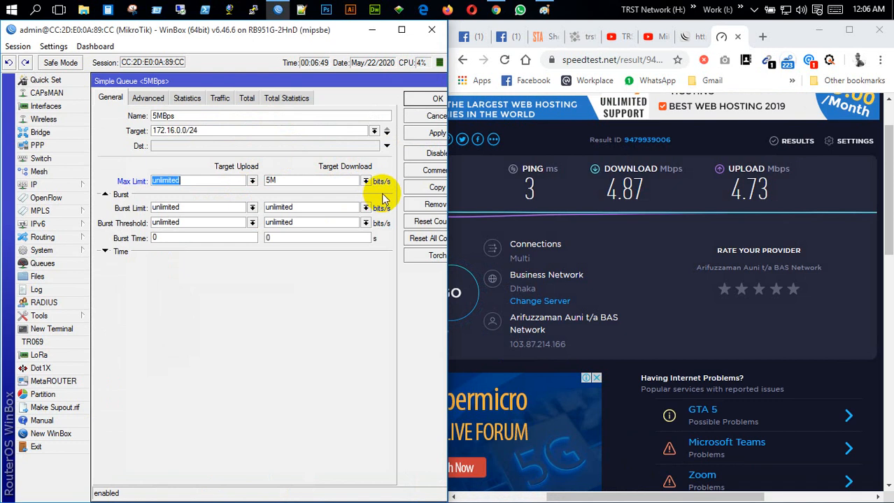
{"action": "left_click", "coordinate": [366, 181]}
{"action": "left_click", "coordinate": [349, 191]}
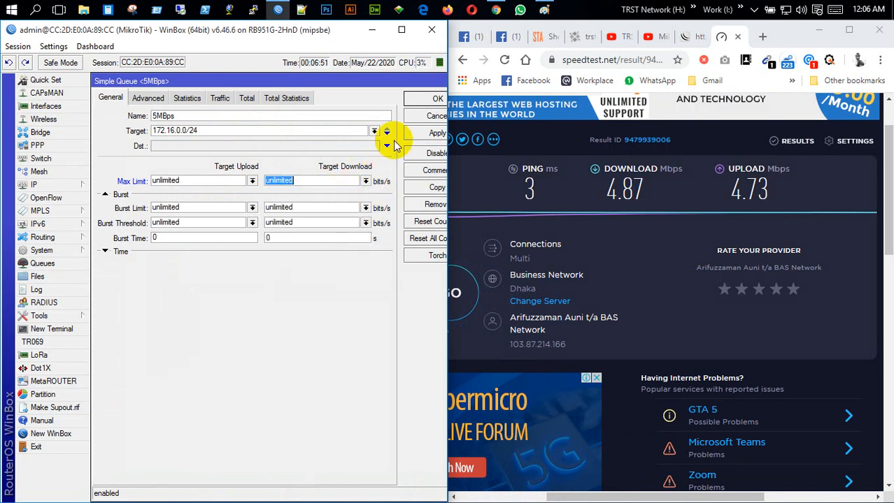
{"action": "left_click", "coordinate": [411, 99]}
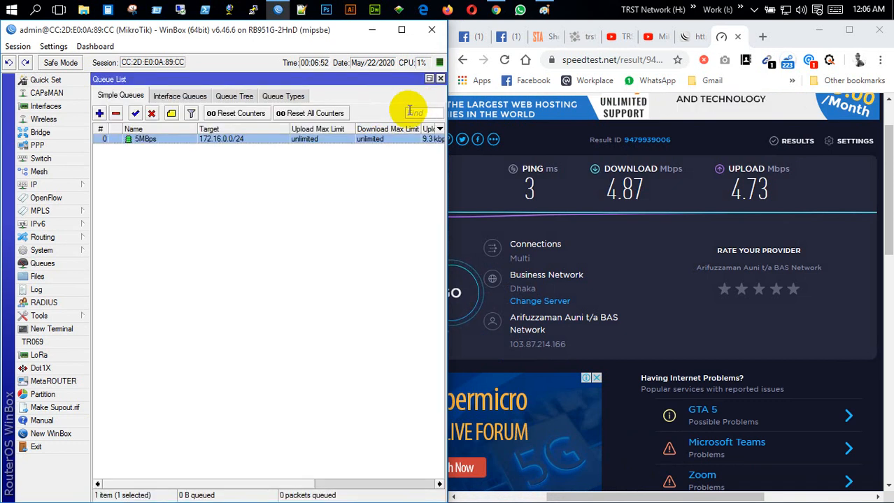
{"action": "left_click", "coordinate": [456, 295]}
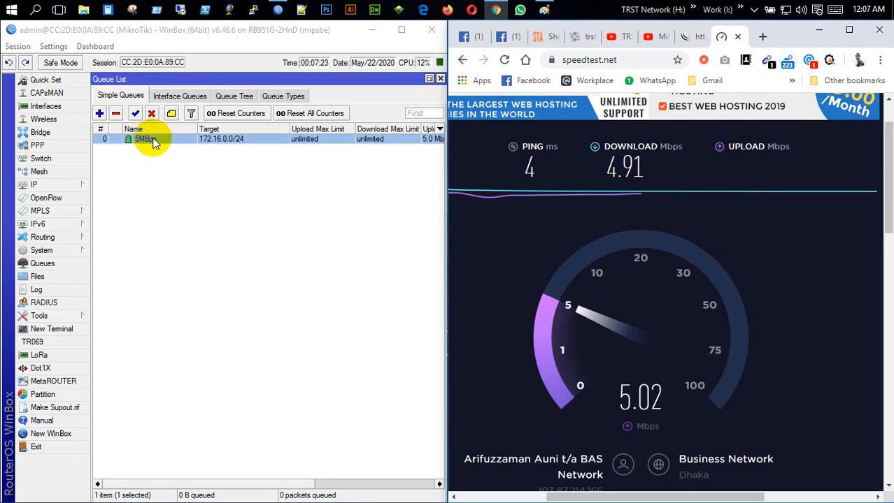
Step: Maximize WinBox, review the 5MBps queue's upload and download queue types and max limits, and show the list of queue types
{"action": "left_click", "coordinate": [401, 29]}
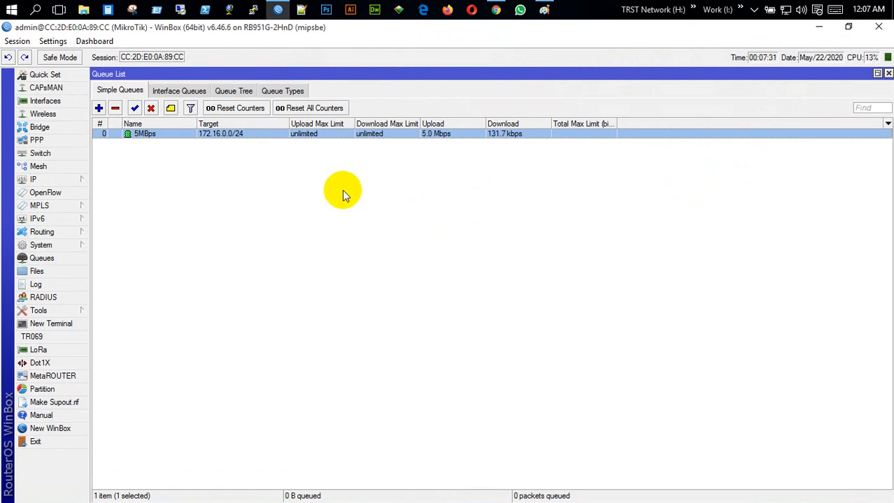
{"action": "double_click", "coordinate": [313, 134]}
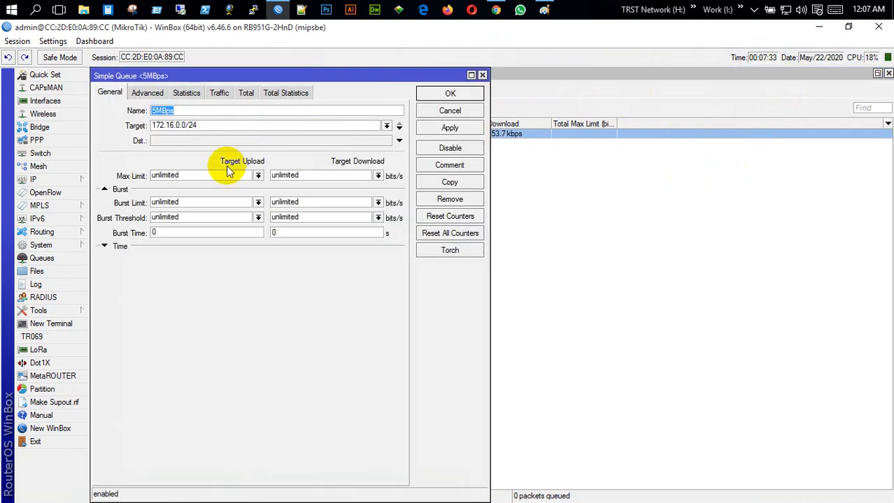
{"action": "left_click_drag", "start_coordinate": [435, 68], "coordinate": [521, 101]}
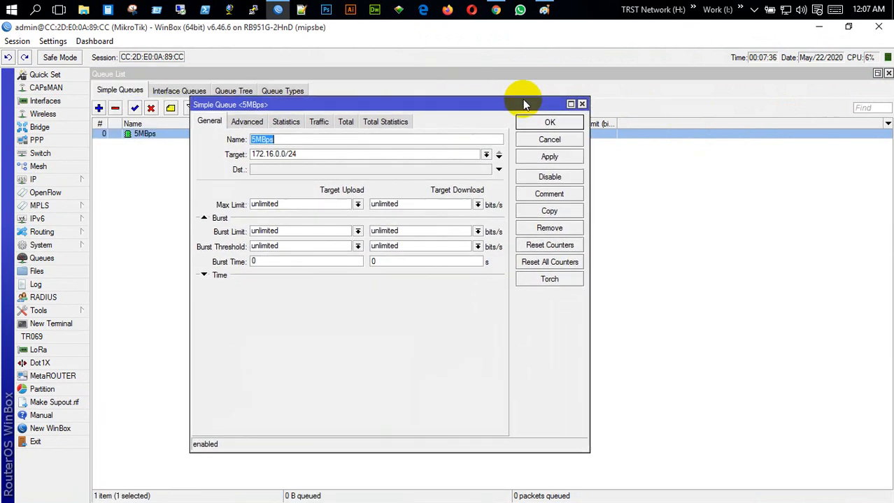
{"action": "left_click", "coordinate": [247, 122]}
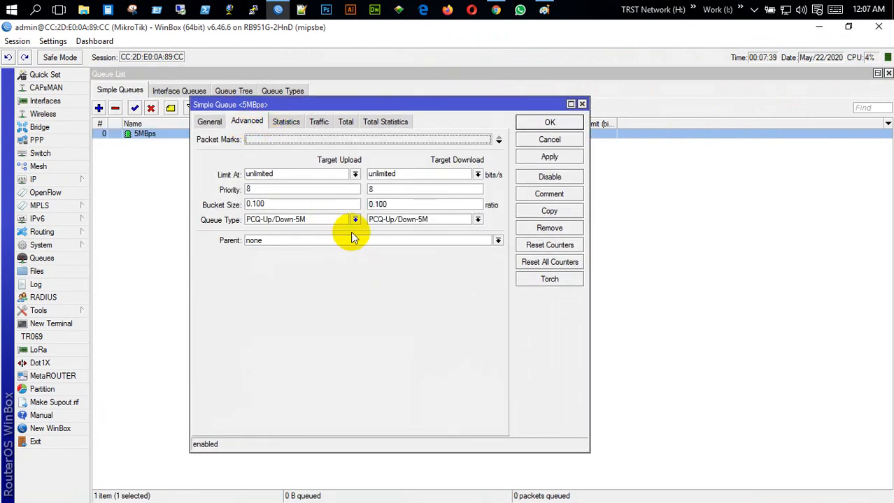
{"action": "left_click", "coordinate": [208, 122]}
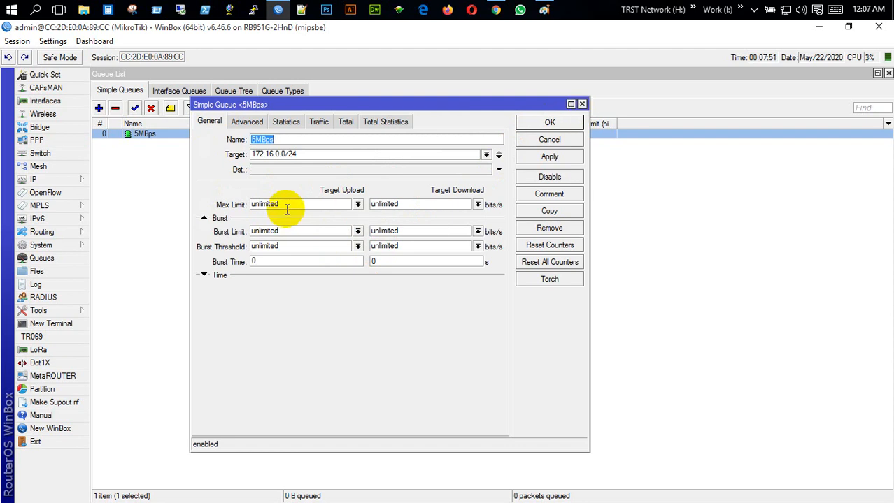
{"action": "left_click_drag", "start_coordinate": [290, 208], "coordinate": [200, 204]}
{"action": "left_click", "coordinate": [429, 206]}
{"action": "left_click_drag", "start_coordinate": [429, 205], "coordinate": [296, 210]}
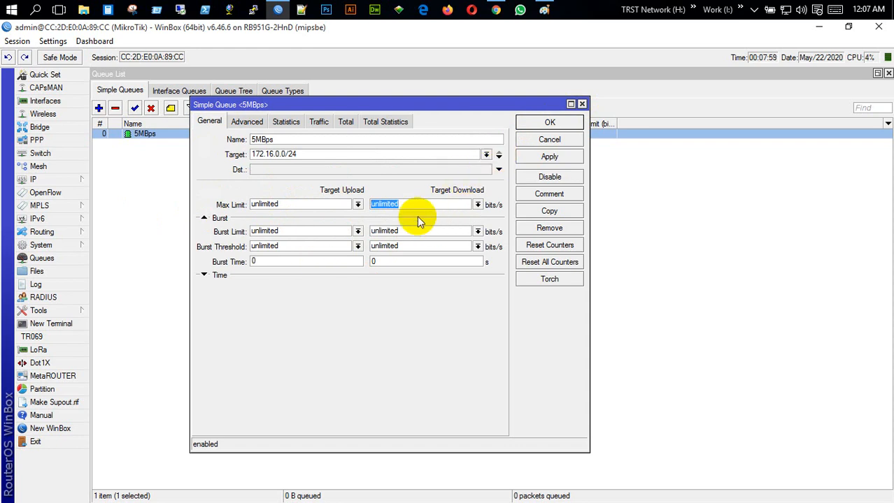
{"action": "left_click", "coordinate": [583, 104]}
{"action": "left_click", "coordinate": [289, 91]}
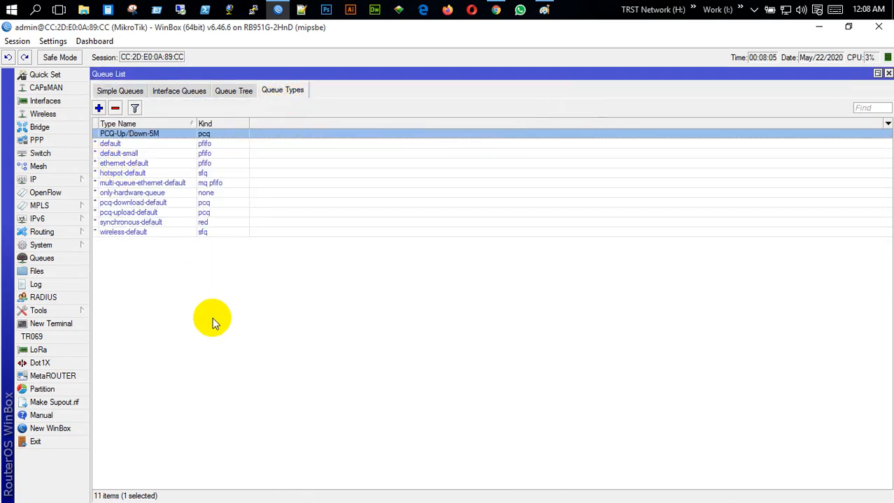
Step: Switch to Chrome, maximize it and look through MikroTik's Bandwidth Control documentation page on queuing disciplines and HTB terms
{"action": "left_click", "coordinate": [496, 10]}
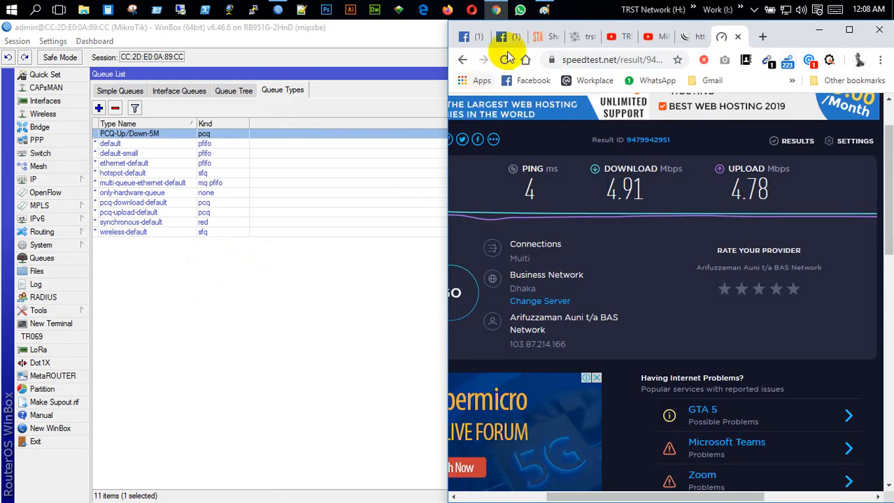
{"action": "left_click", "coordinate": [848, 31]}
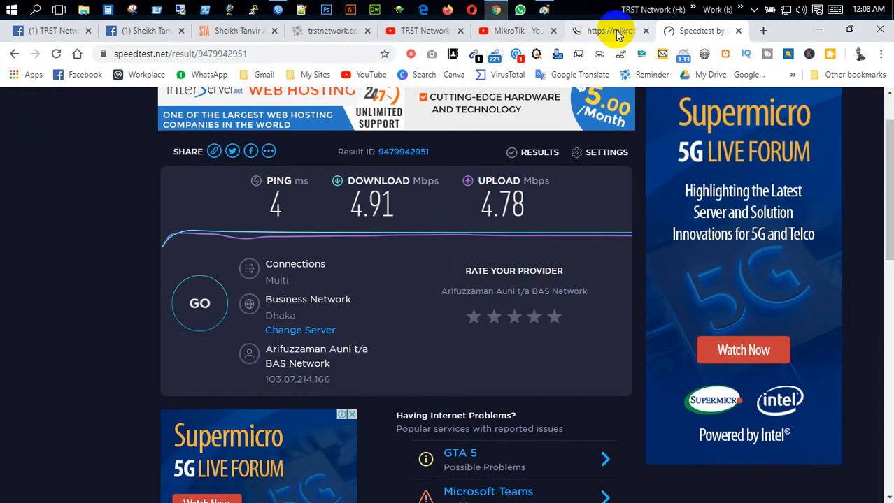
{"action": "left_click", "coordinate": [615, 32]}
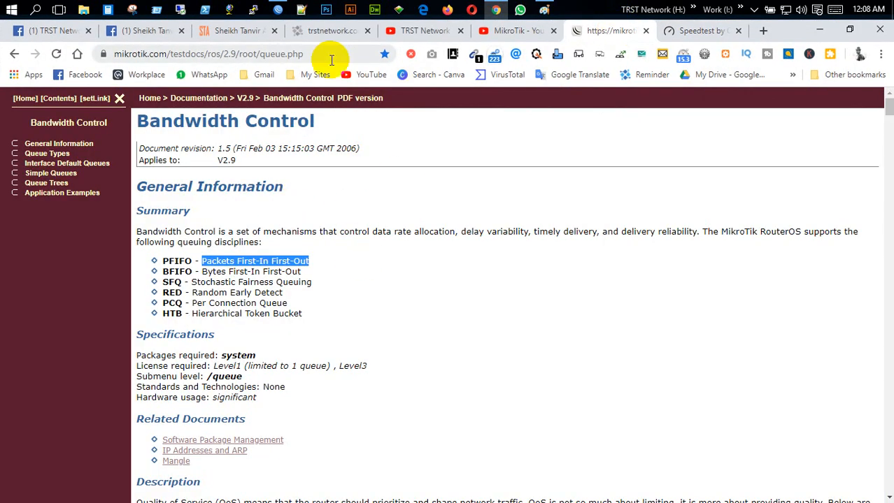
{"action": "left_click", "coordinate": [329, 55]}
{"action": "scroll", "coordinate": [478, 351], "scroll_direction": "down", "scroll_amount": 10}
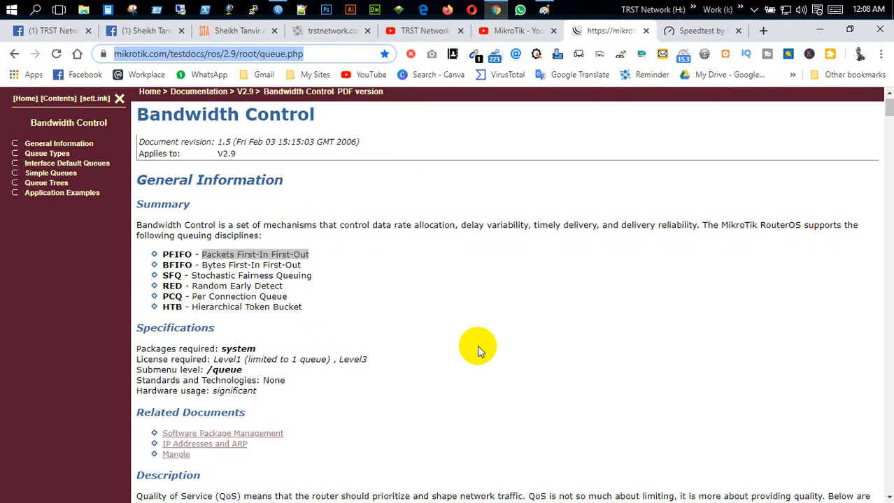
{"action": "scroll", "coordinate": [478, 349], "scroll_direction": "down", "scroll_amount": 10}
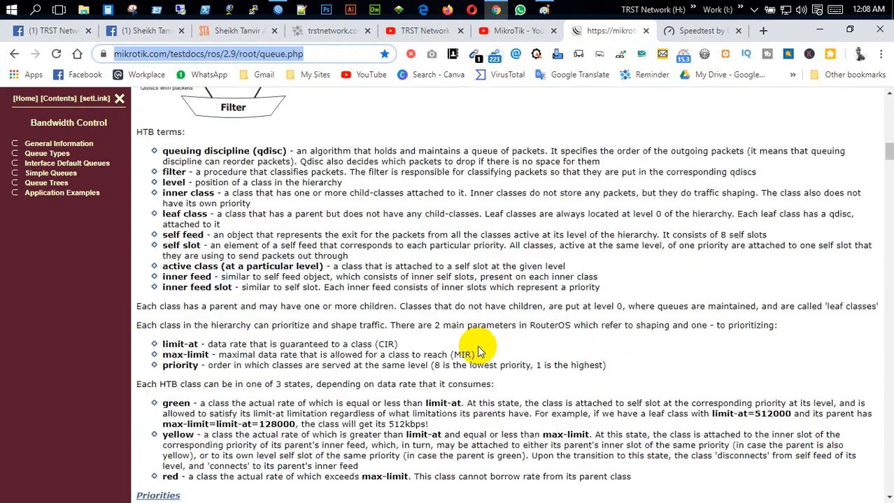
{"action": "scroll", "coordinate": [478, 342], "scroll_direction": "up", "scroll_amount": 12}
{"action": "scroll", "coordinate": [478, 340], "scroll_direction": "up", "scroll_amount": 10}
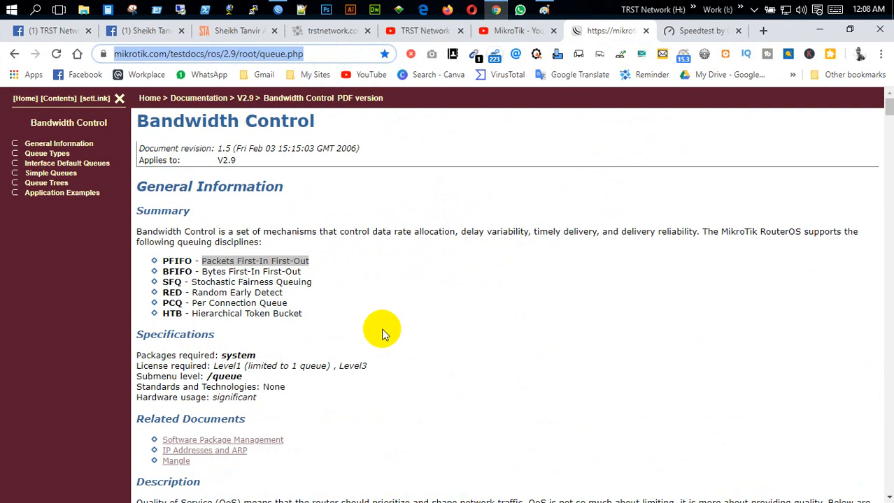
{"action": "scroll", "coordinate": [381, 332], "scroll_direction": "down", "scroll_amount": 12}
{"action": "scroll", "coordinate": [390, 335], "scroll_direction": "up", "scroll_amount": 12}
Step: Review the simple queues in WinBox and show the TRST Network YouTube channel in Chrome
{"action": "left_click", "coordinate": [278, 9]}
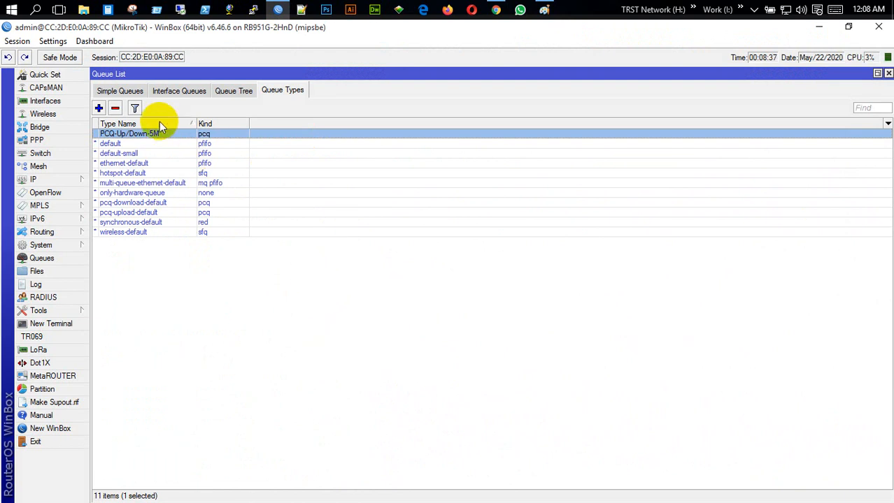
{"action": "left_click", "coordinate": [126, 91]}
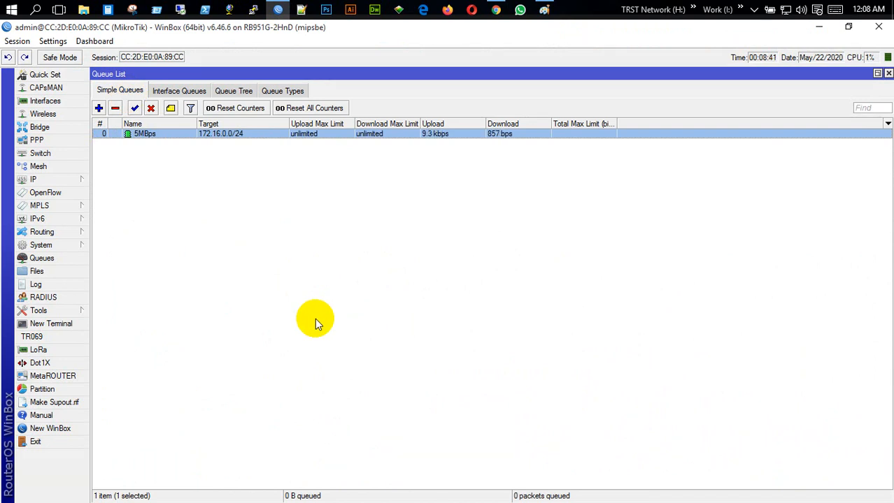
{"action": "left_click", "coordinate": [495, 9]}
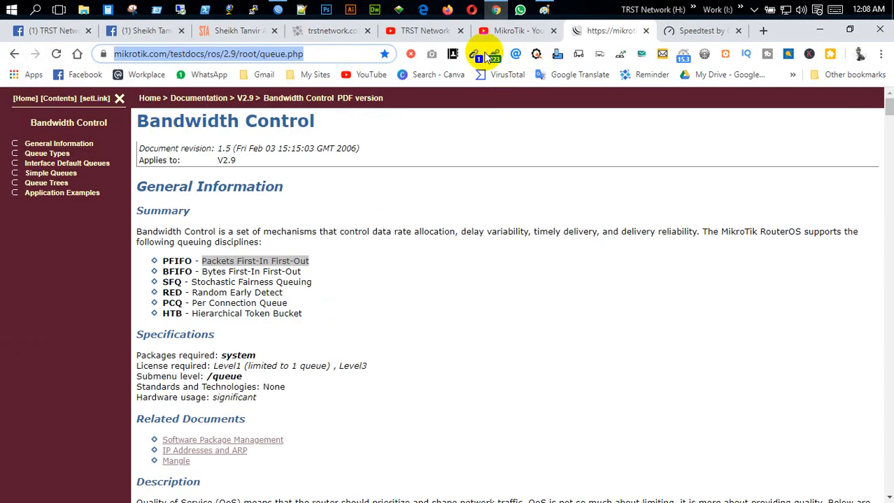
{"action": "left_click", "coordinate": [431, 30]}
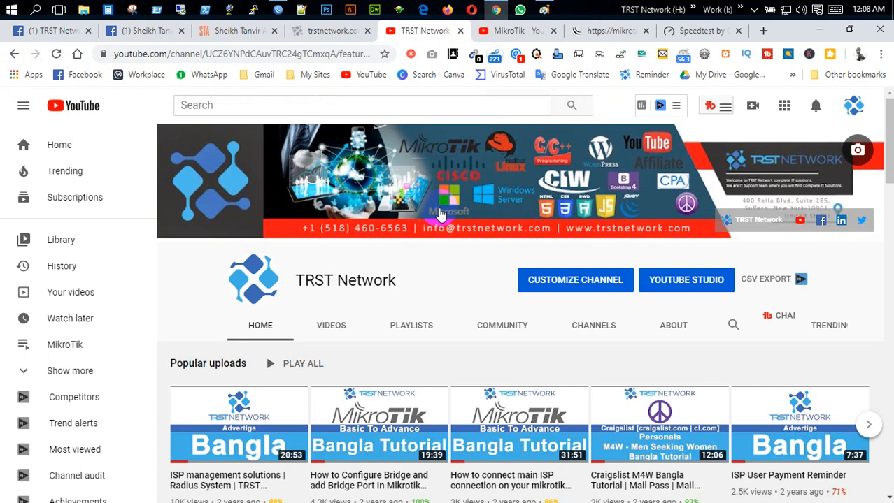